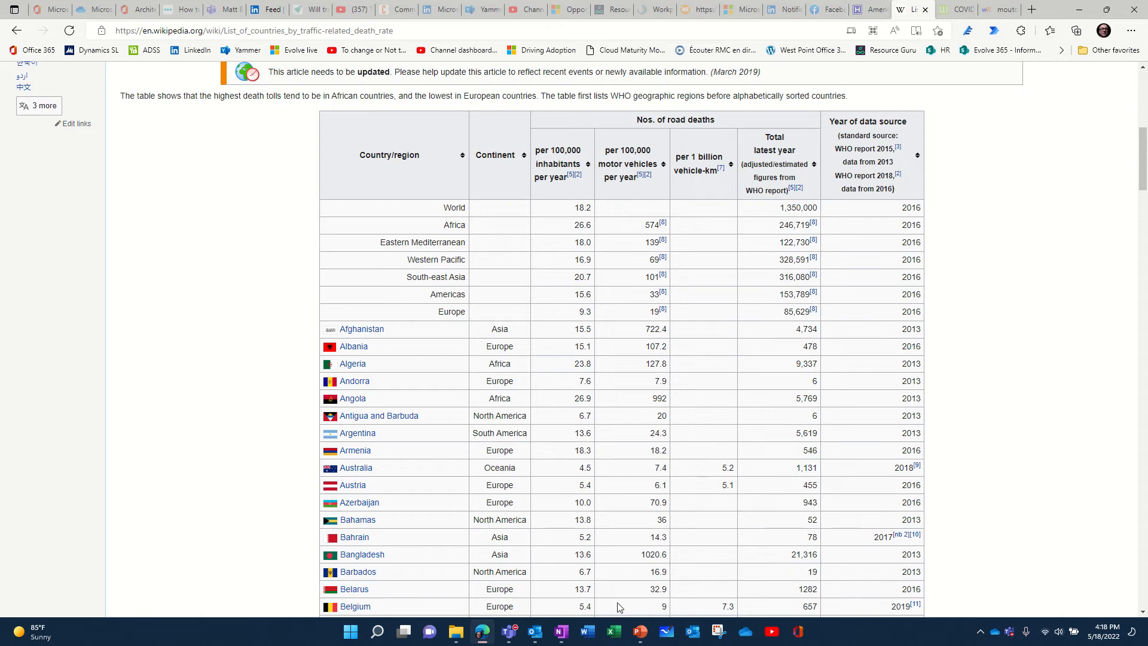
left_click(614, 633)
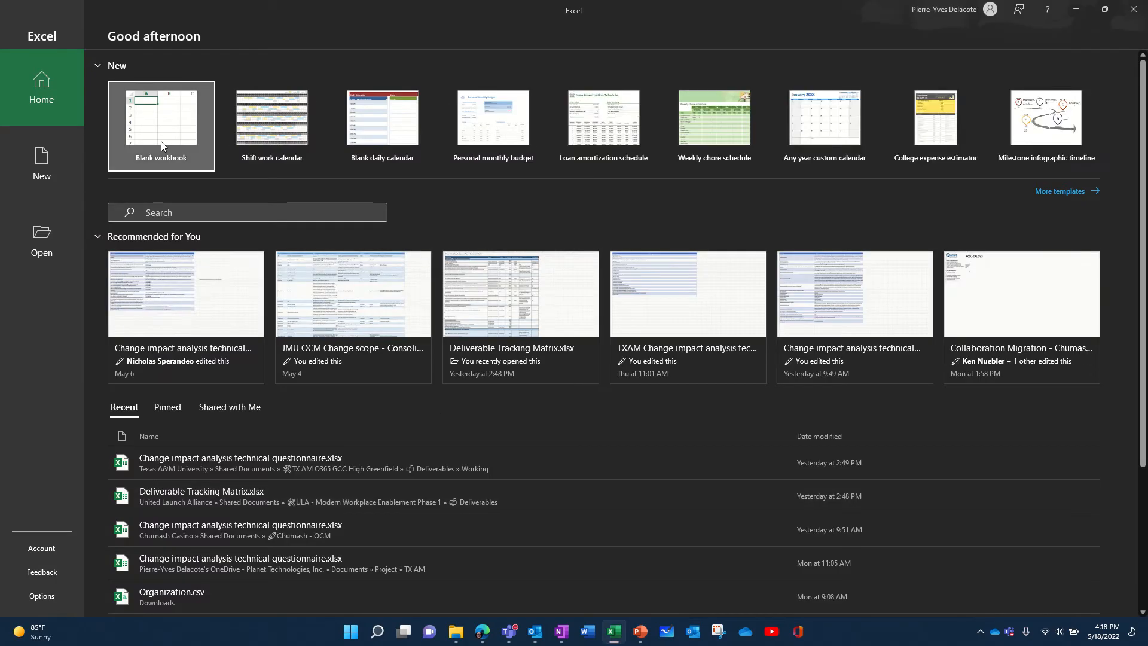
left_click(160, 141)
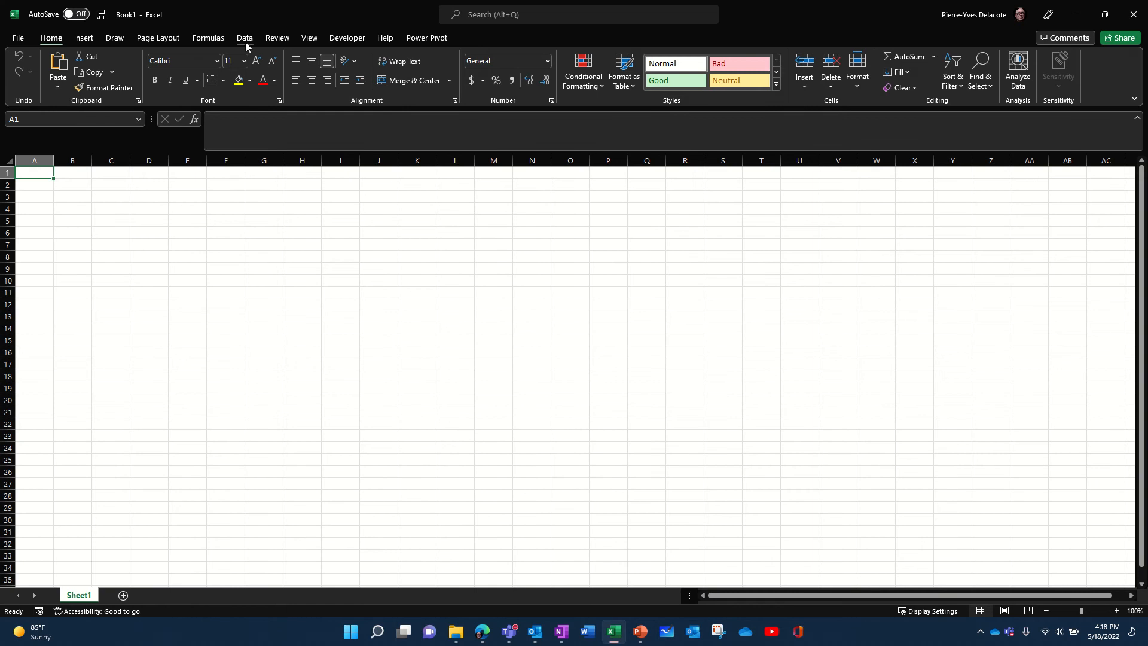
left_click(246, 40)
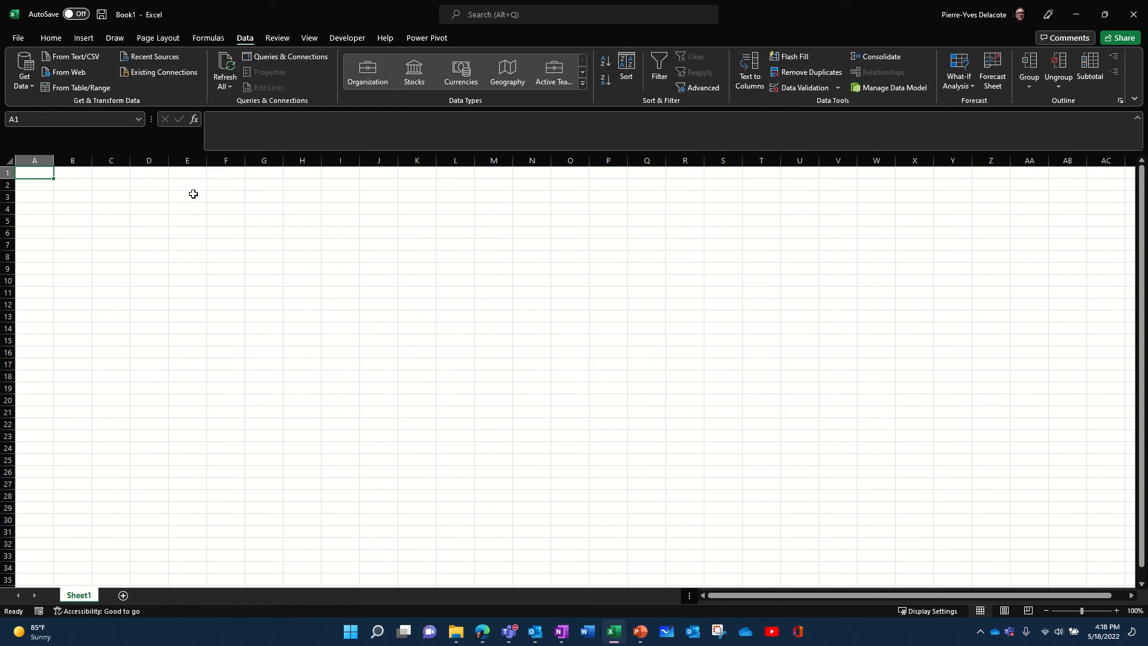
left_click(64, 72)
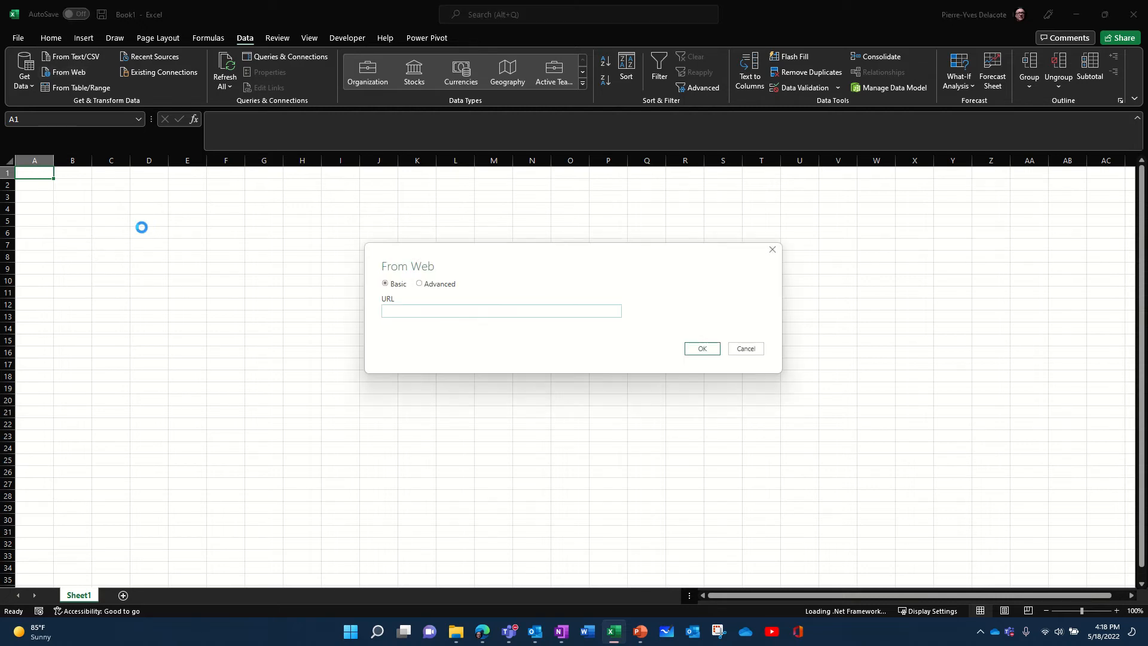
type("https://en.wikipedia.org/wiki/List_of_countries_by_traffic-related_death_rate")
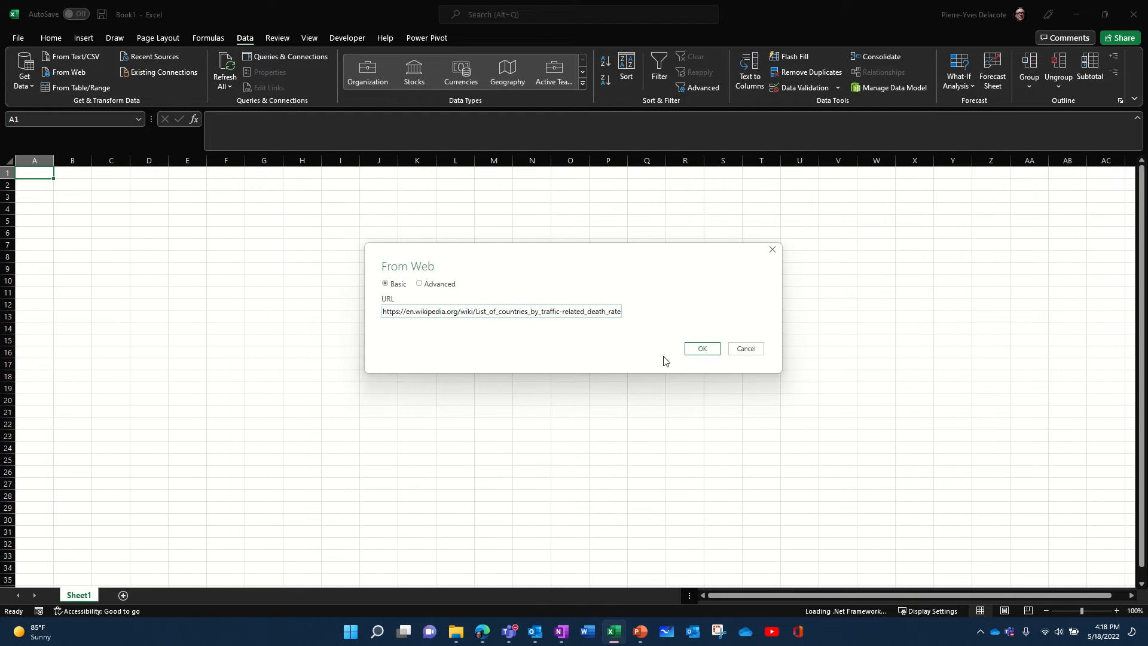
left_click(698, 354)
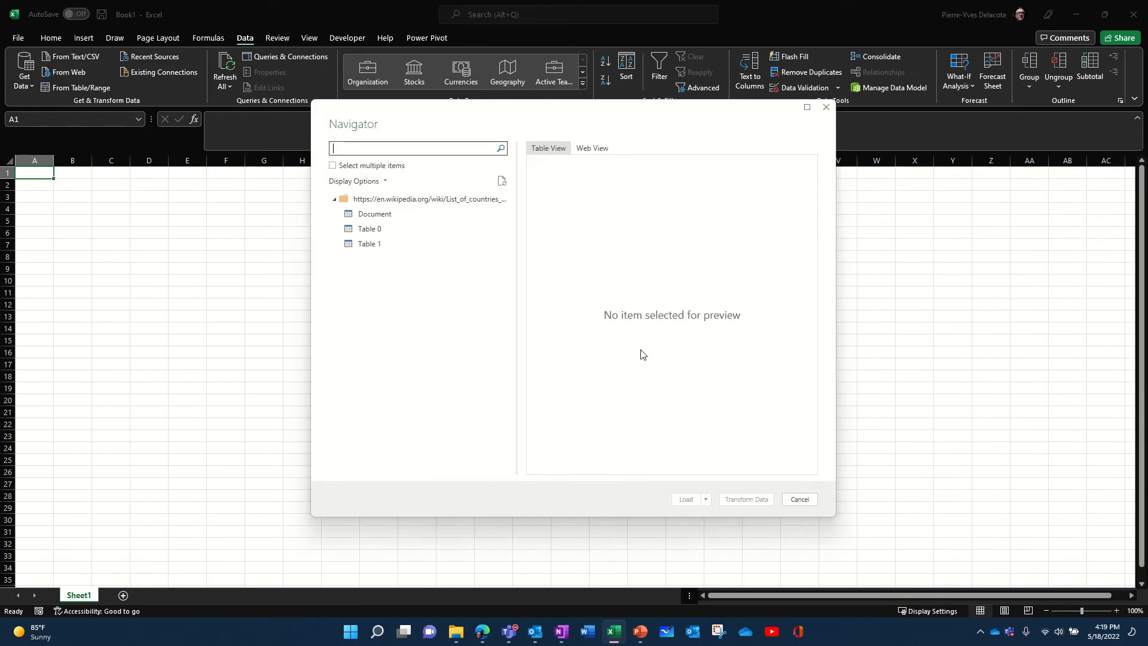
left_click(375, 232)
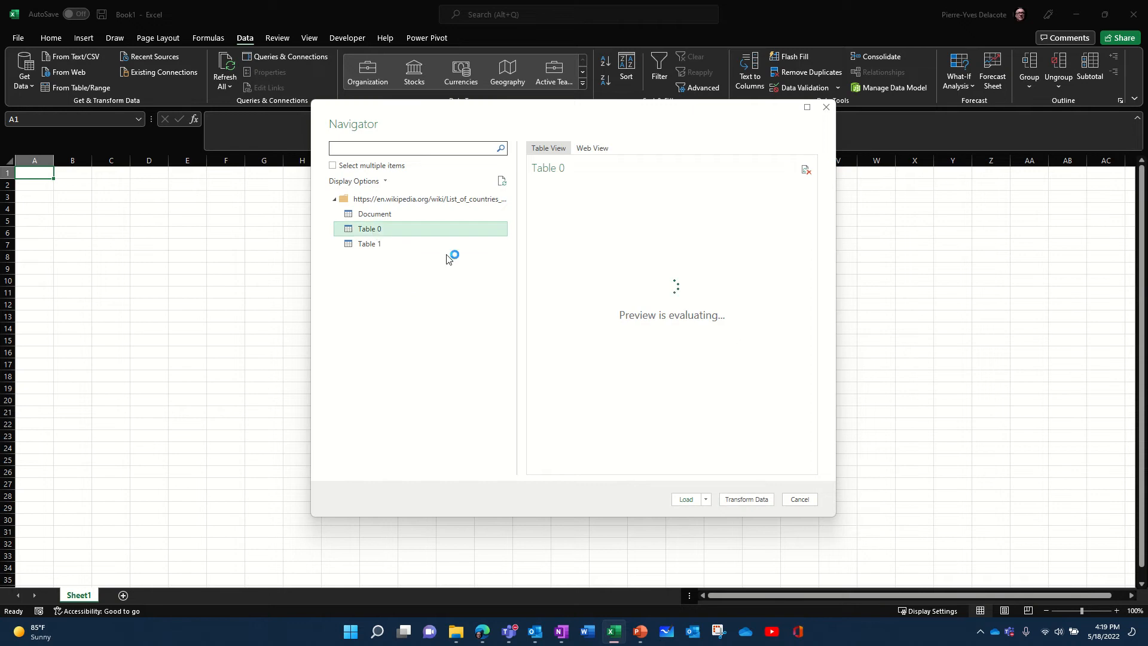
left_click(686, 500)
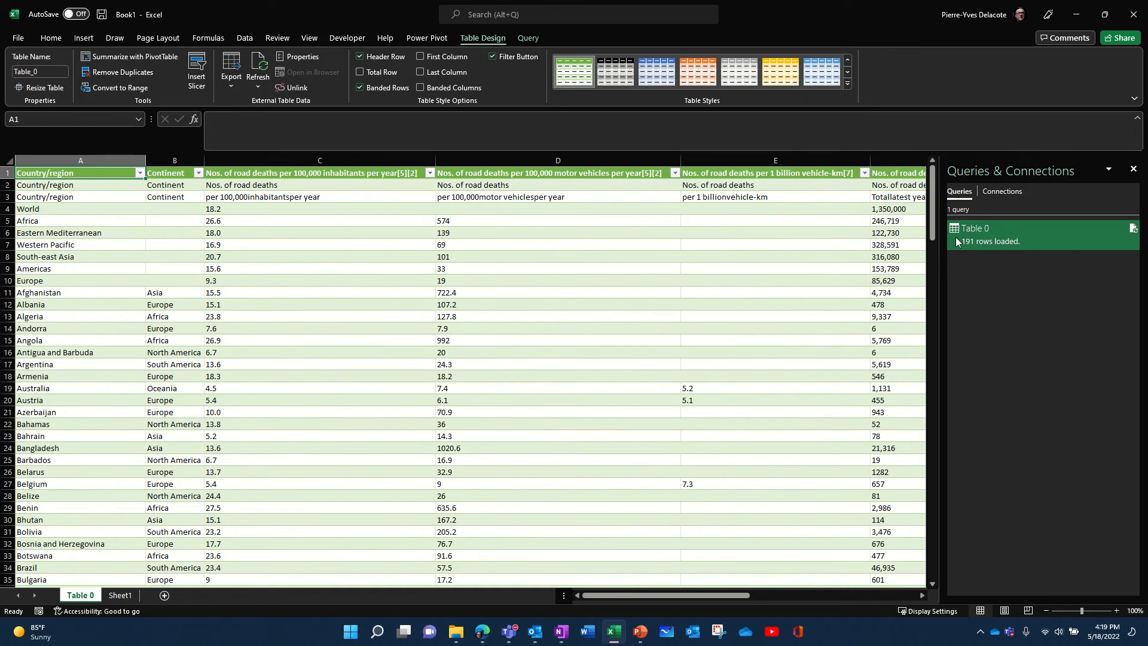
Open the Table 0 query for editing and remove its top 9 rows.
mouse_move(956, 236)
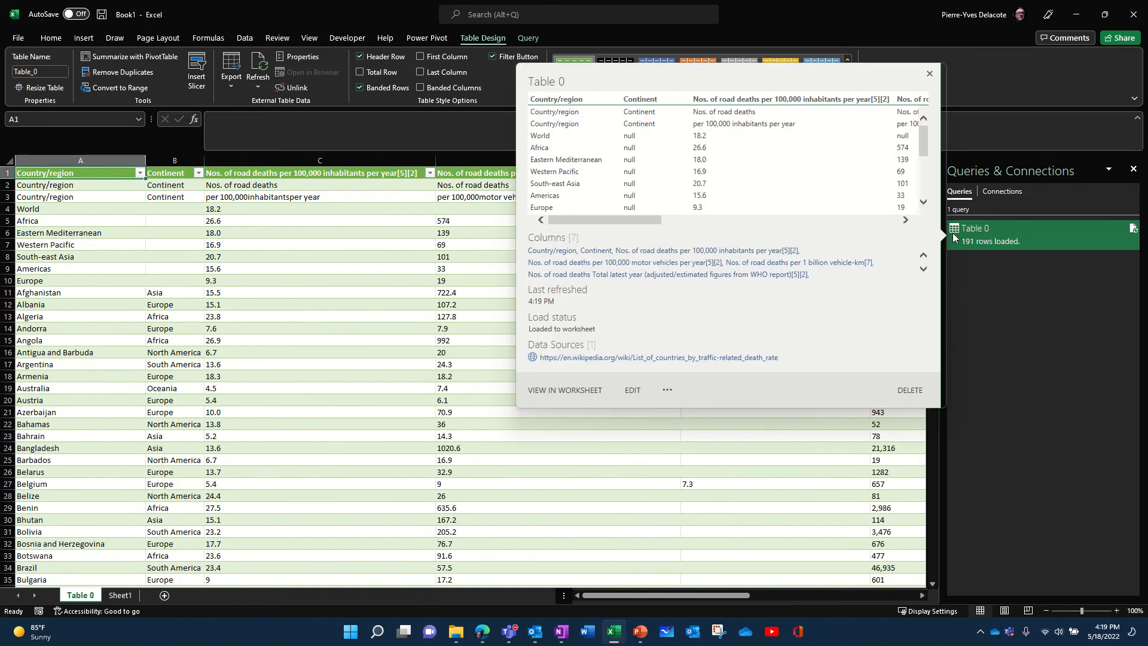
left_click(634, 389)
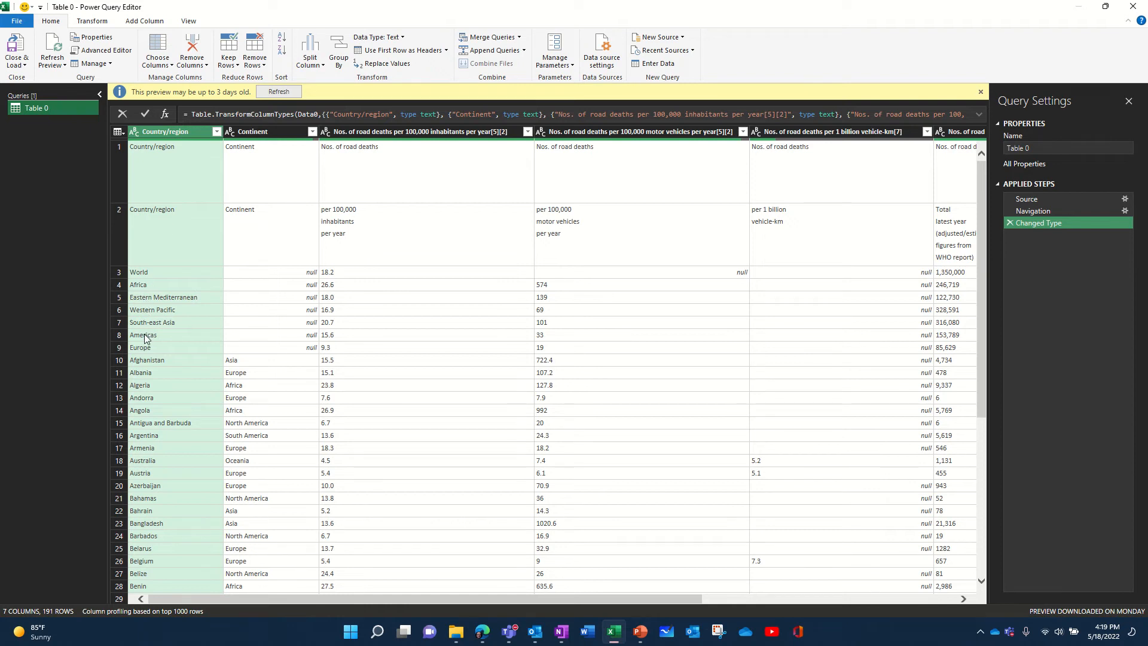
left_click(255, 59)
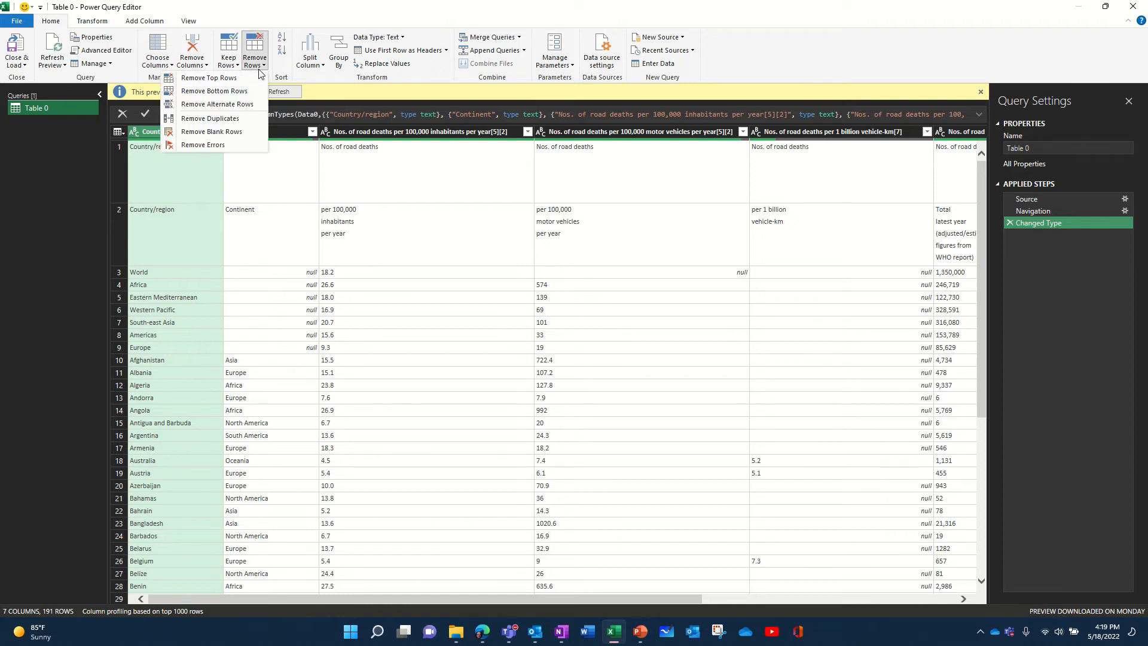
left_click(233, 80)
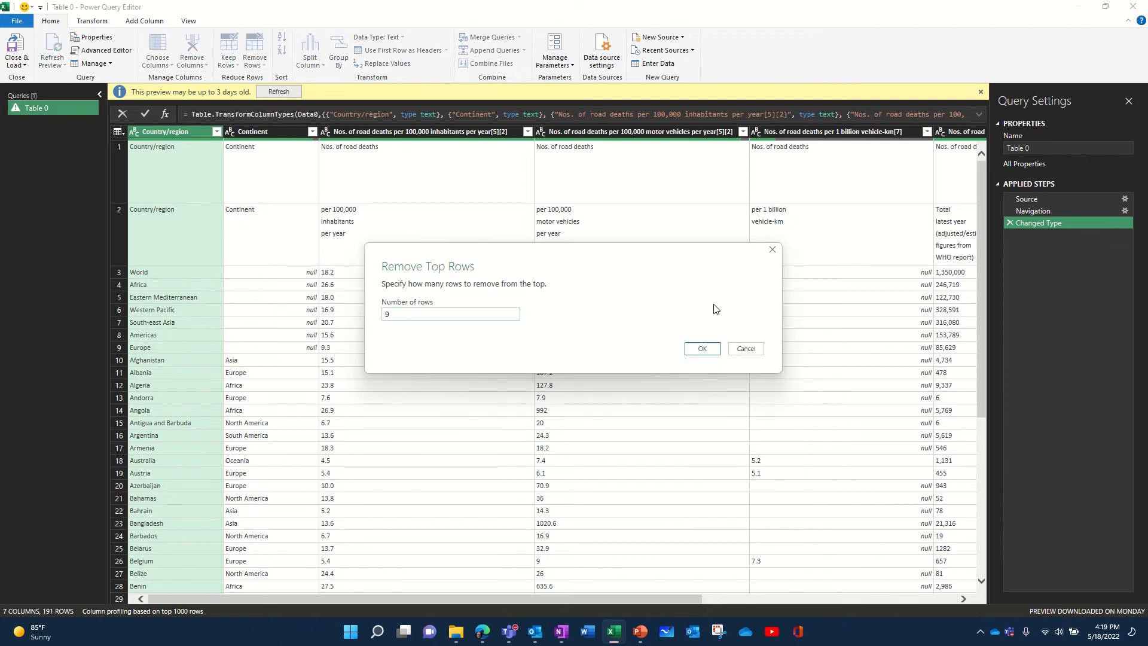
left_click(702, 349)
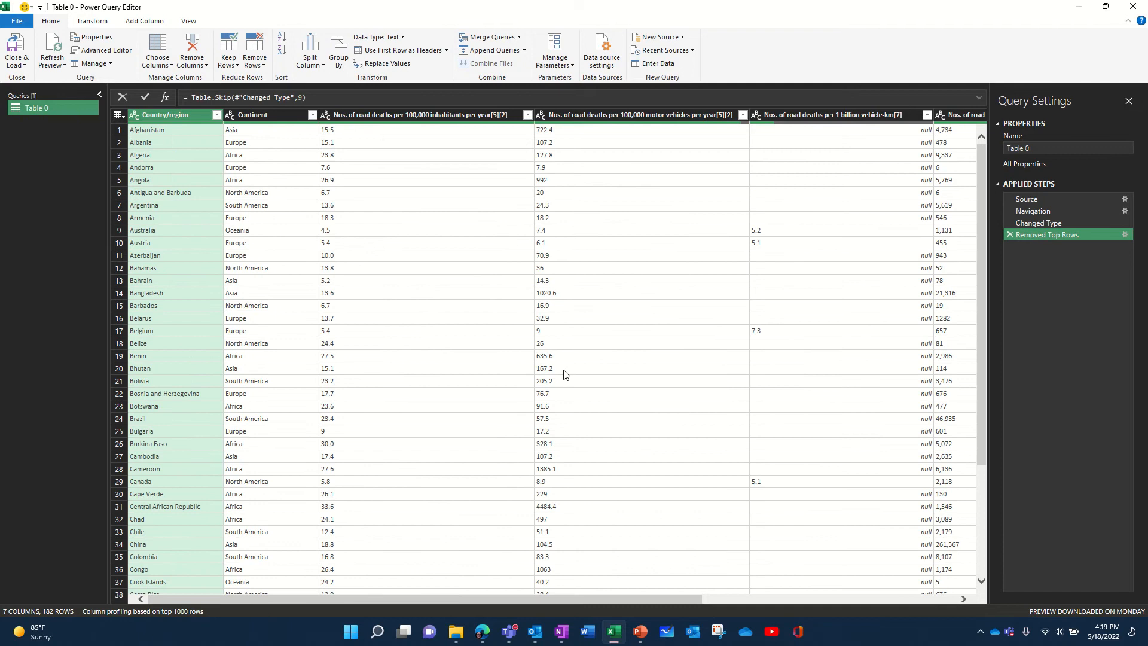
Remove the query columns for deaths per 100,000 inhabitants, per 100,000 motor vehicles, per 1 billion vehicle-km, and year of data source.
left_click(428, 114)
right_click(429, 115)
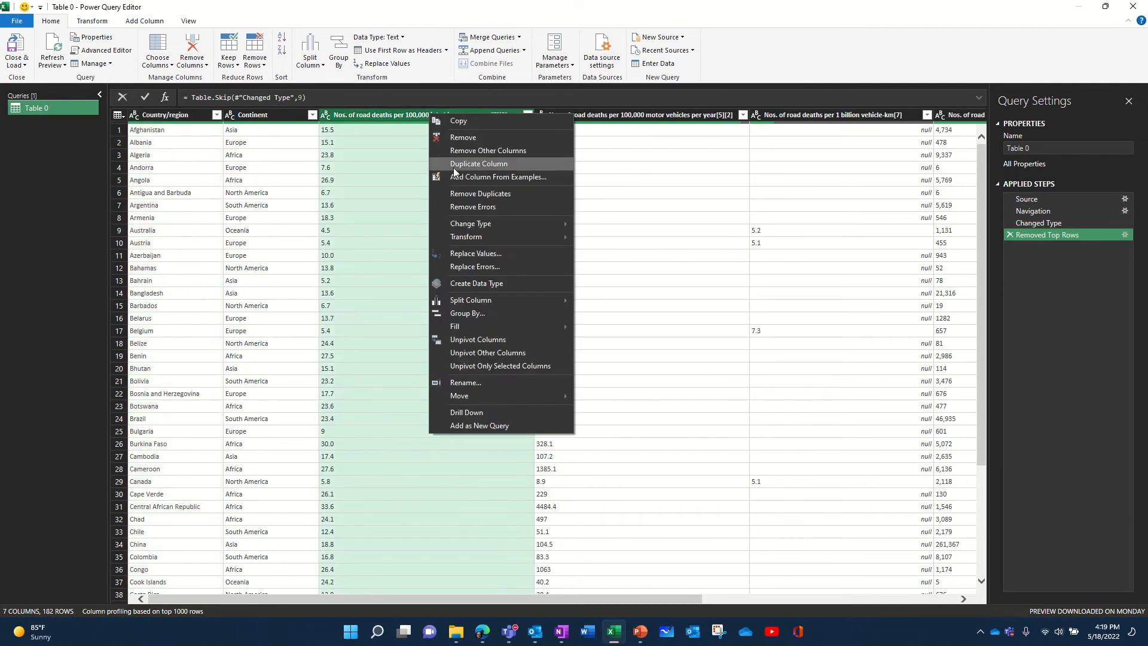
left_click(549, 135)
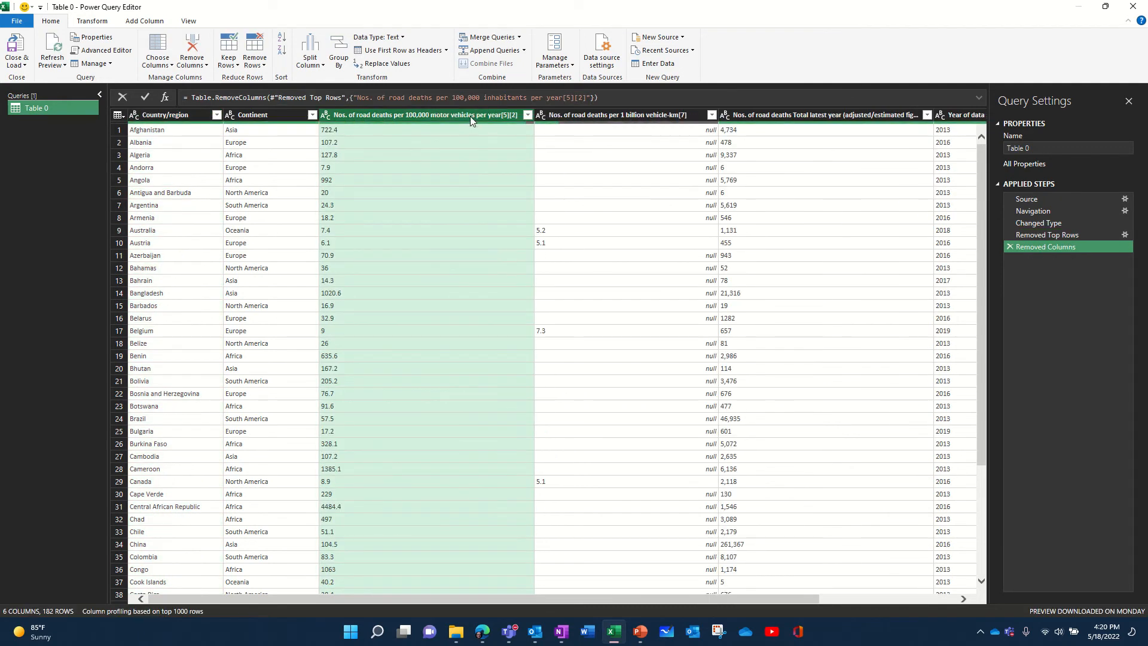
right_click(470, 116)
left_click(505, 141)
right_click(456, 116)
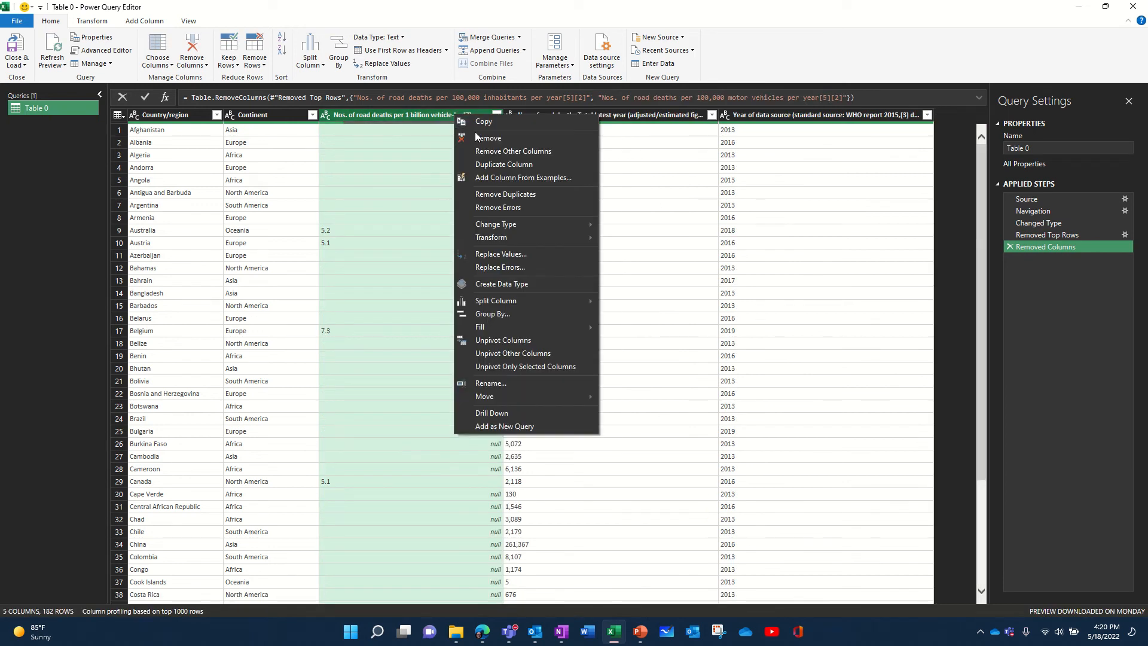
left_click(513, 134)
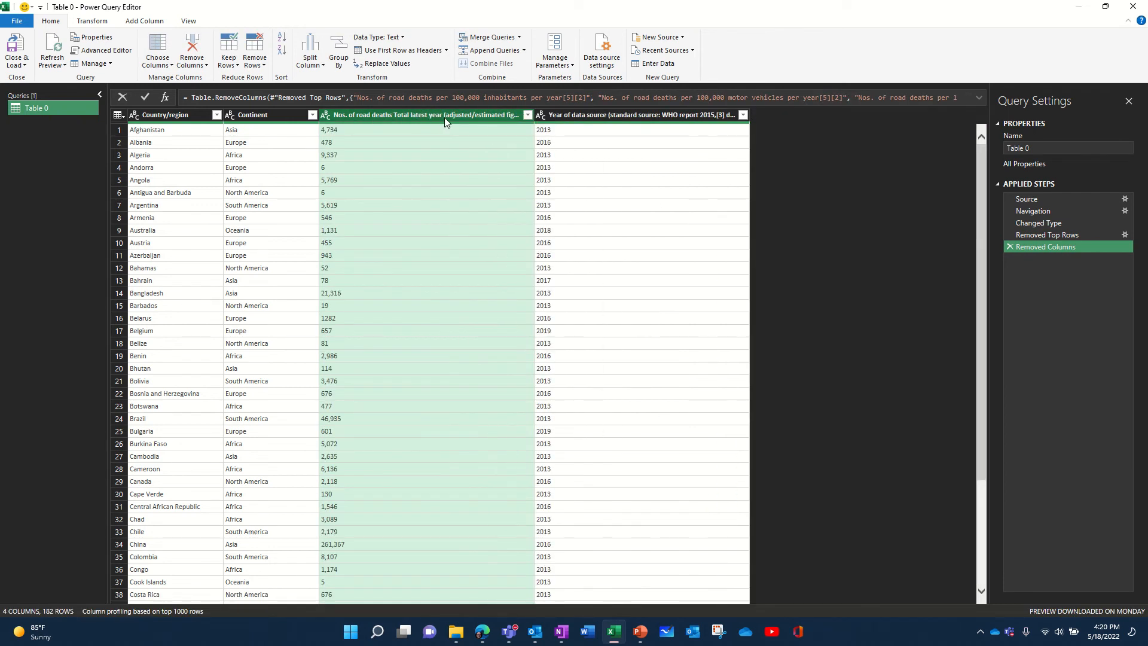
right_click(632, 120)
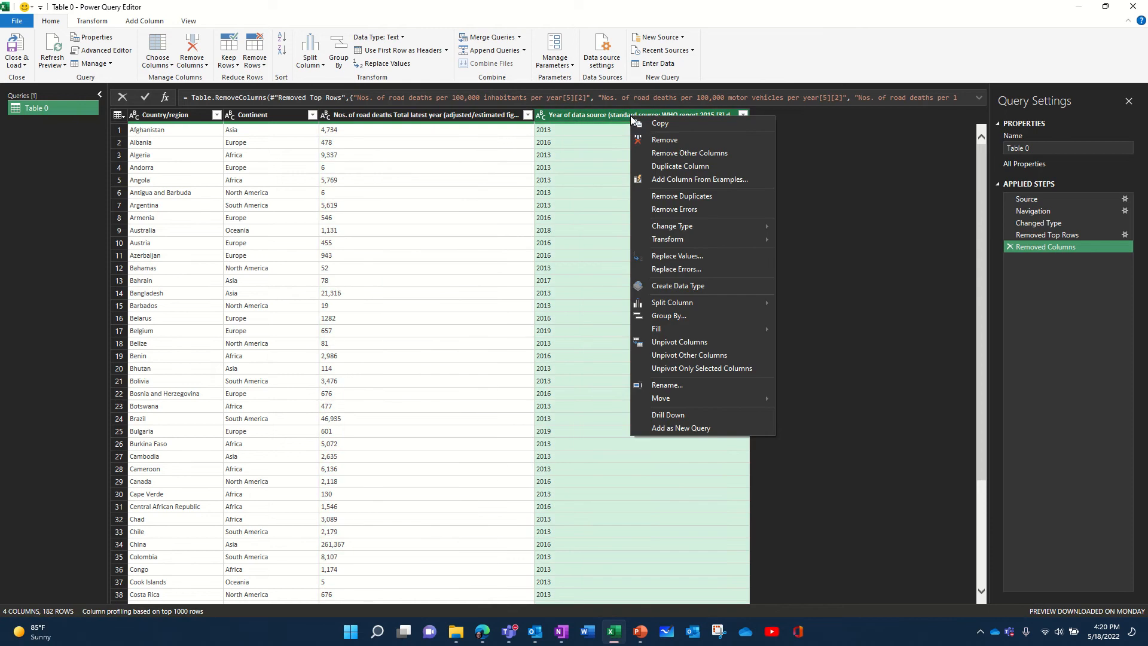
left_click(670, 142)
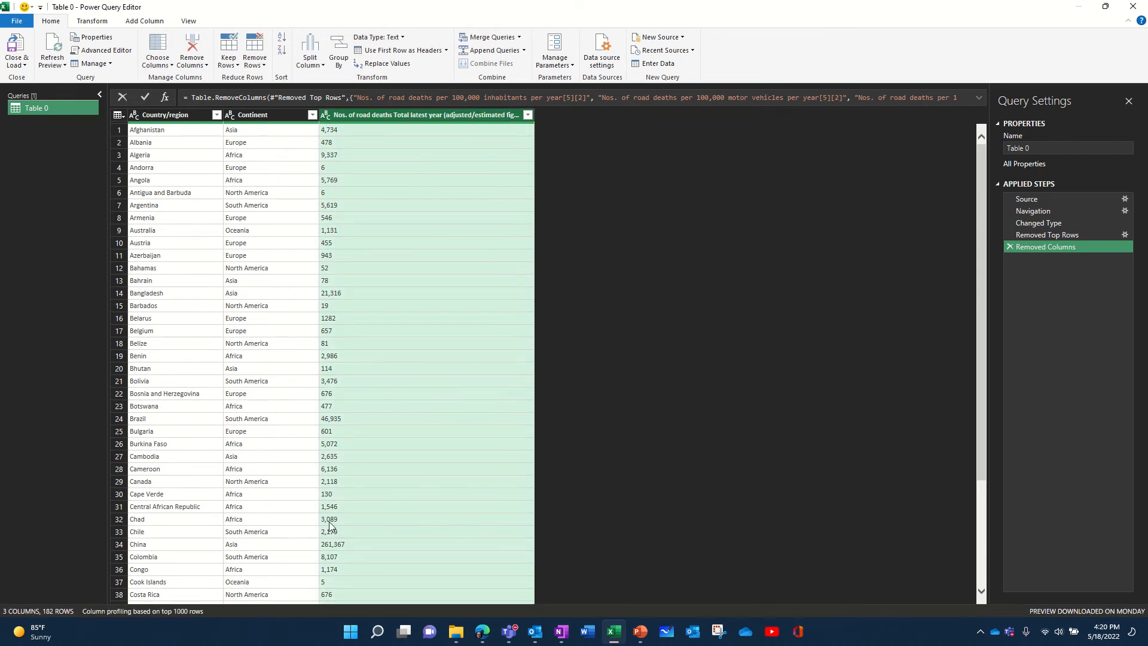
Set the total road deaths column to Whole Number and load the edited query back into the worksheet.
left_click(402, 38)
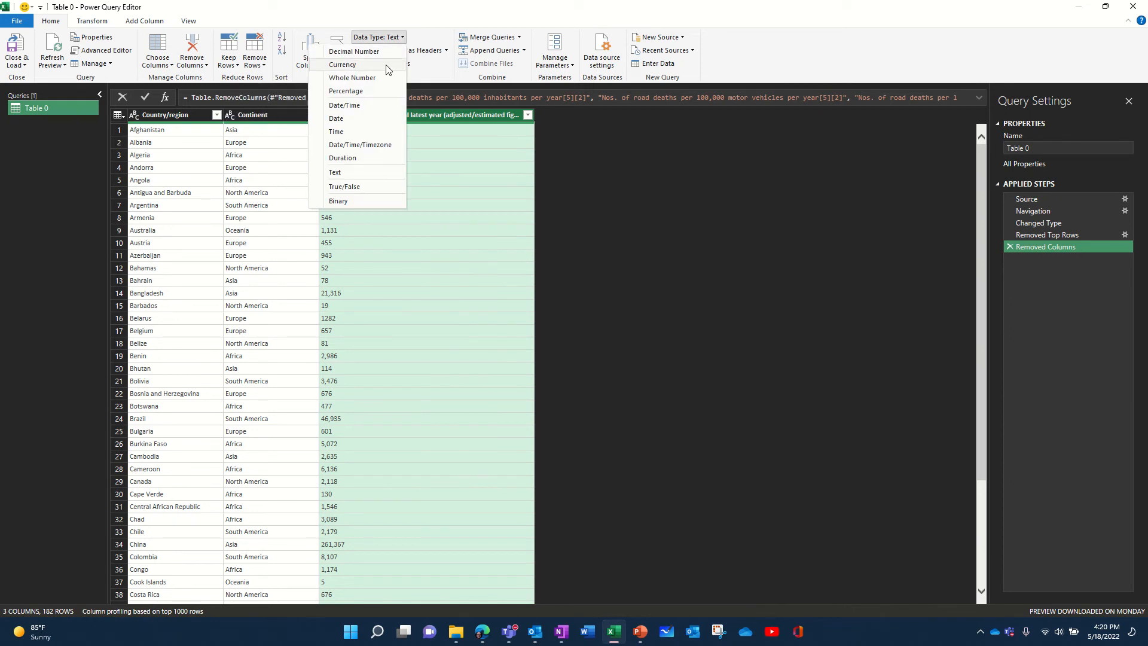
left_click(377, 82)
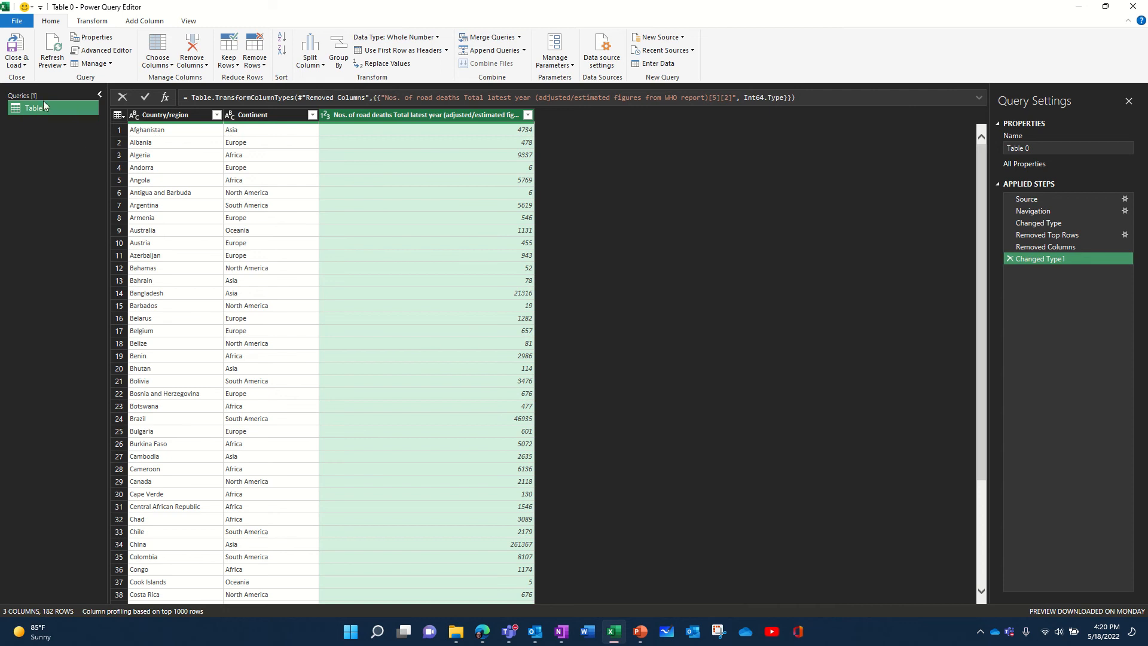
left_click(10, 51)
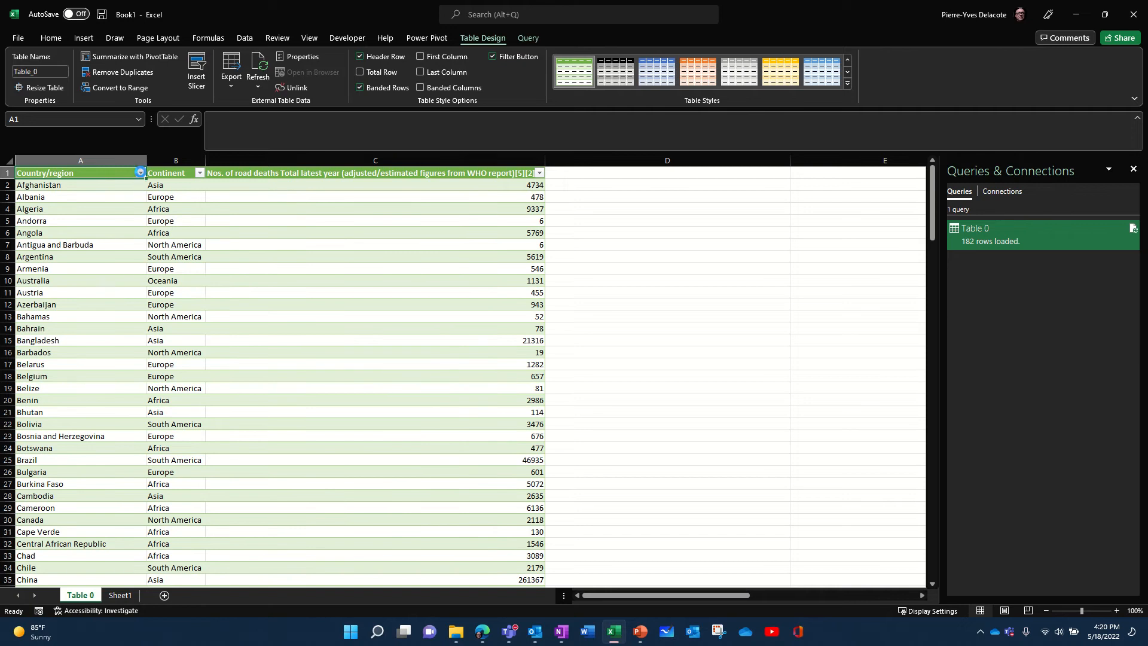
Sort the table by Country/region from Z to A, and back from A to Z.
left_click(141, 172)
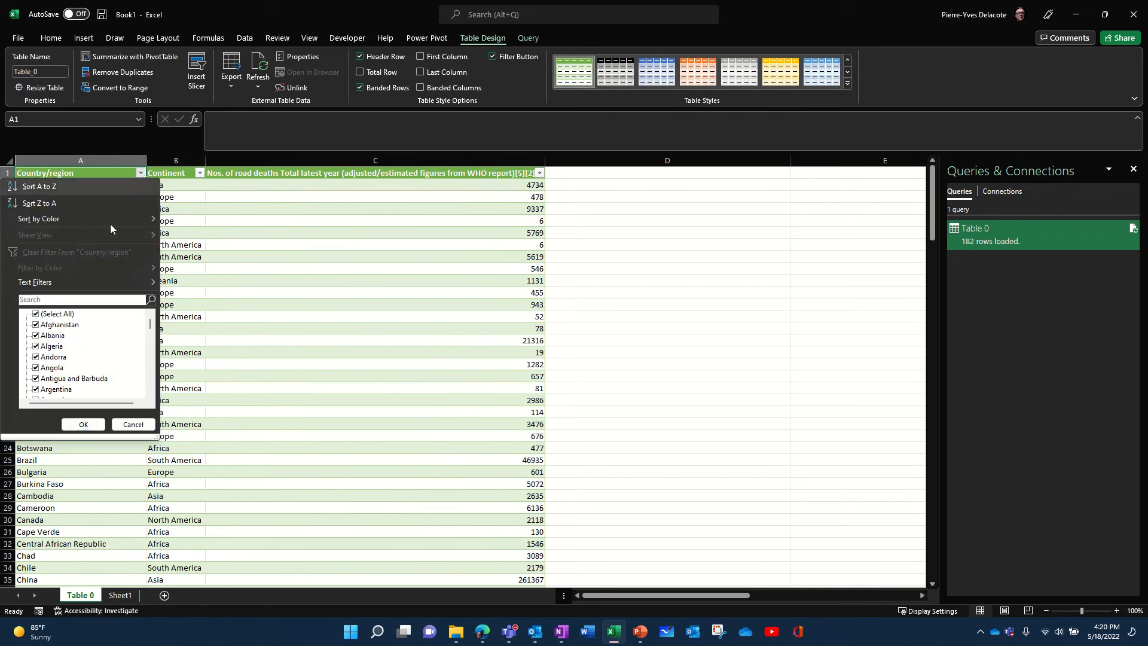
left_click(50, 203)
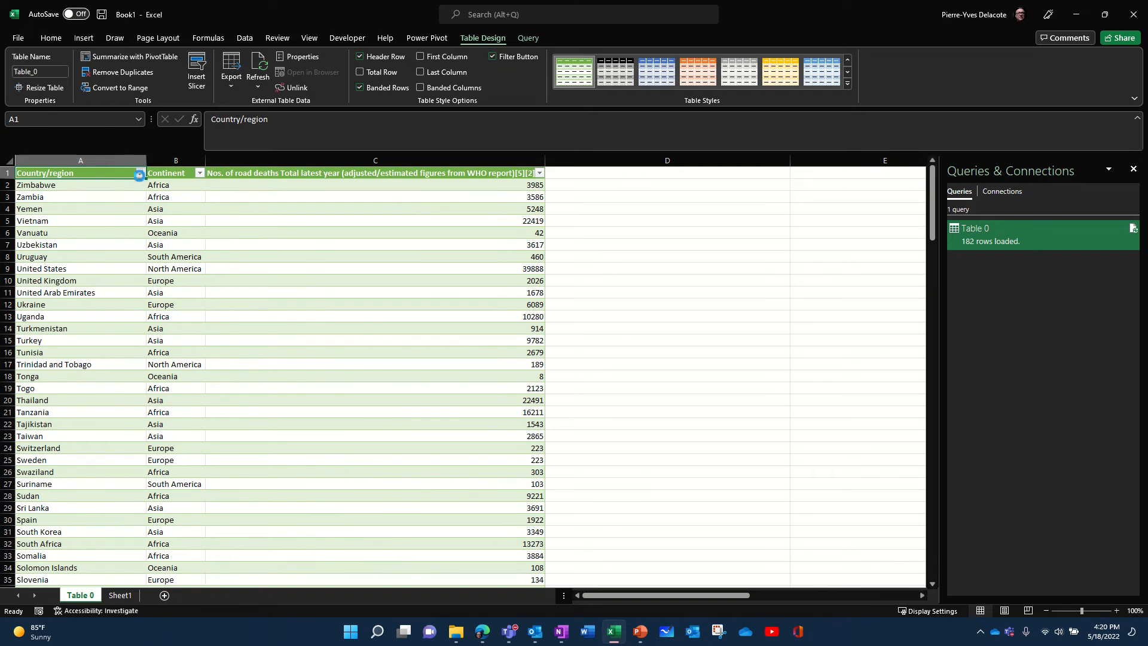
left_click(139, 174)
left_click(44, 187)
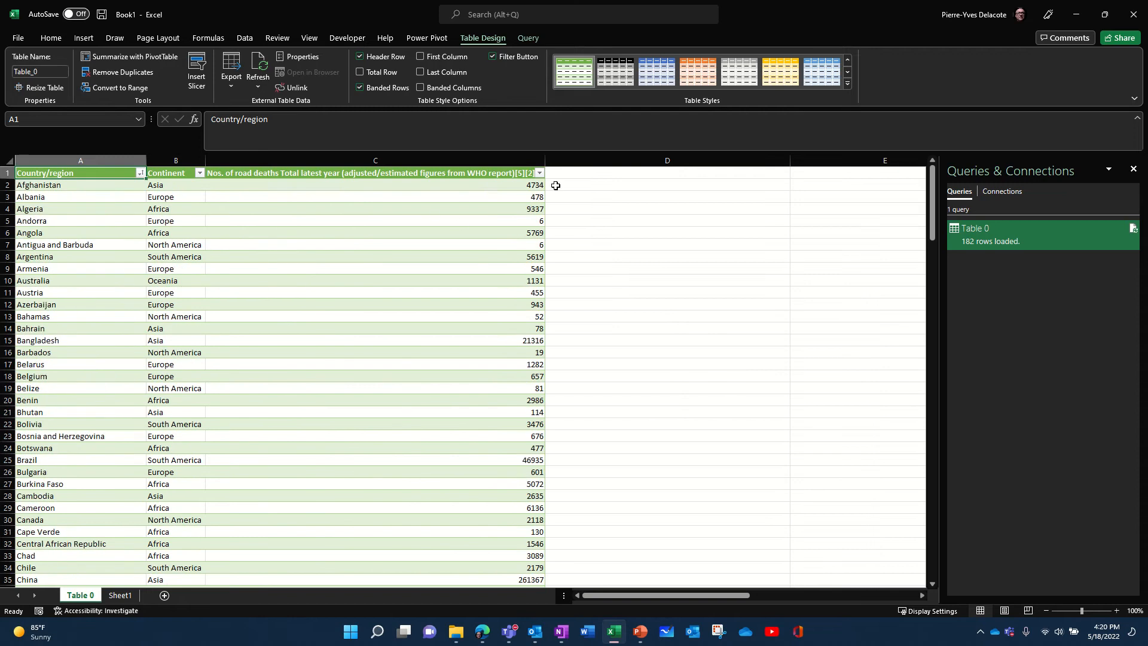
Sort the table by total road deaths from largest to smallest.
left_click(539, 174)
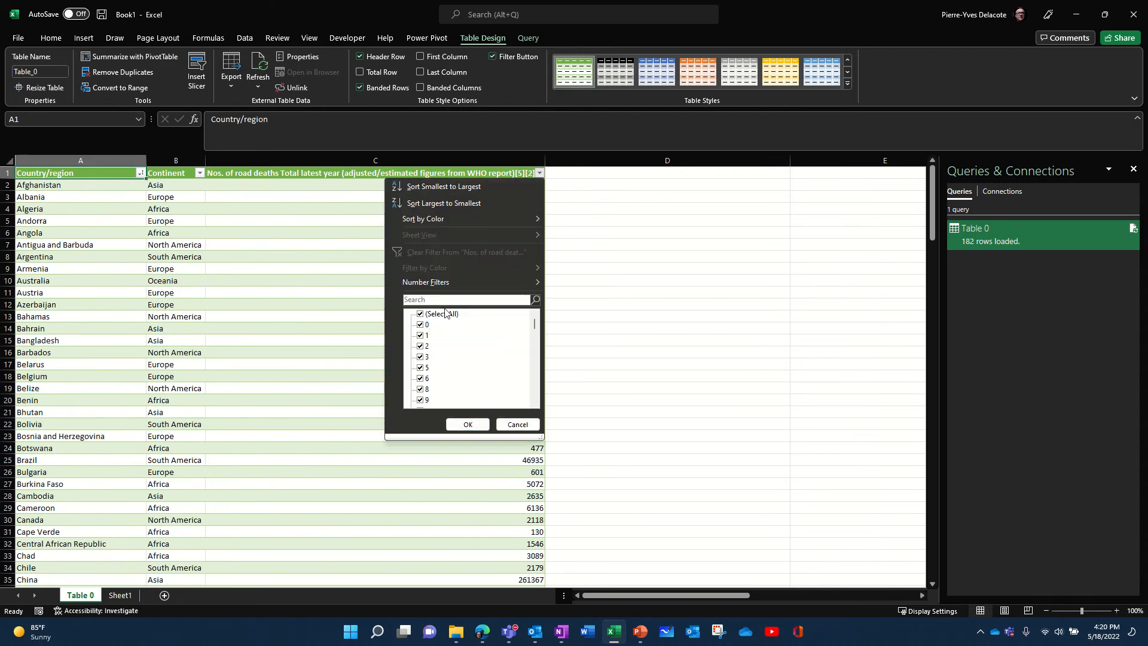
left_click(445, 204)
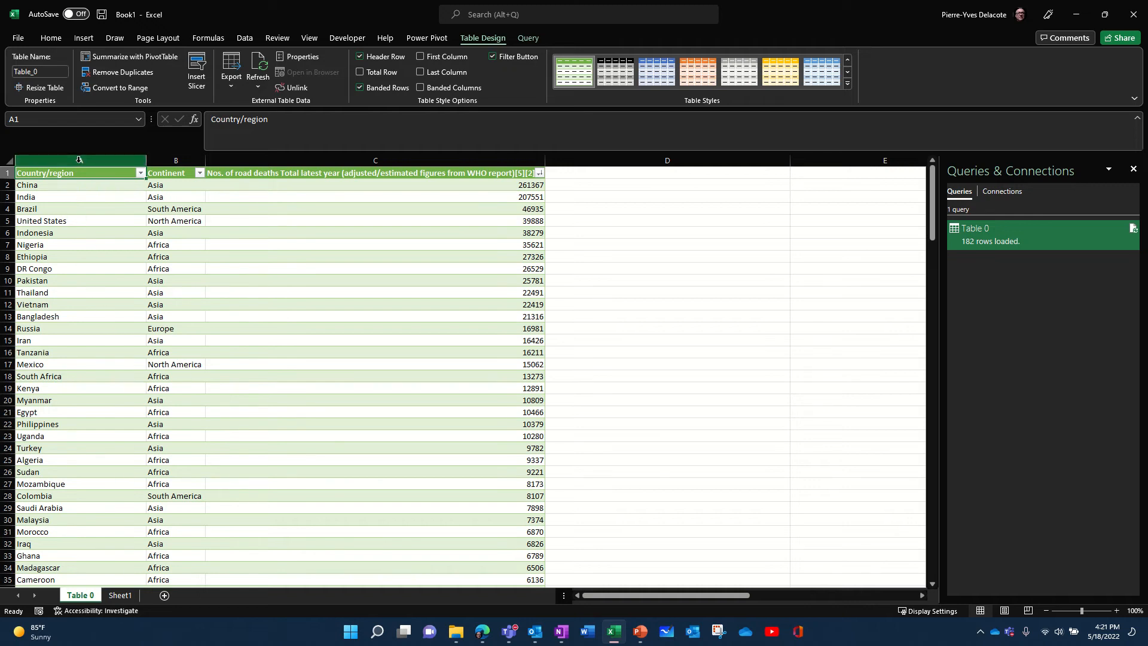
Convert the Country/region column entries to the Wolfram Locations data type.
left_click(78, 159)
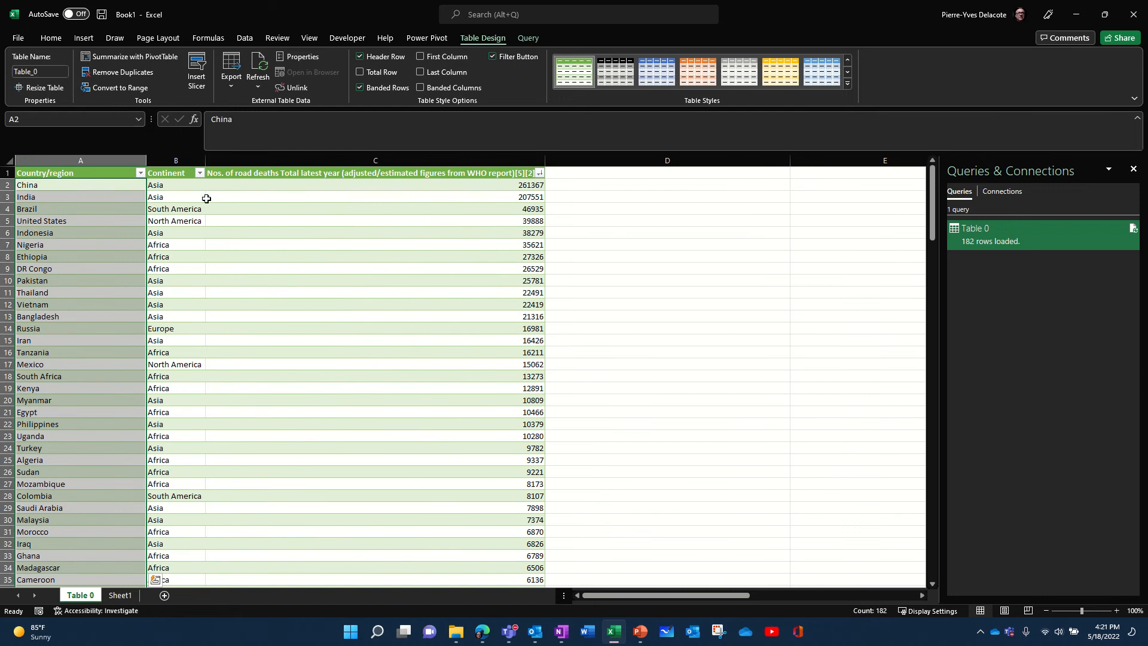
left_click(245, 38)
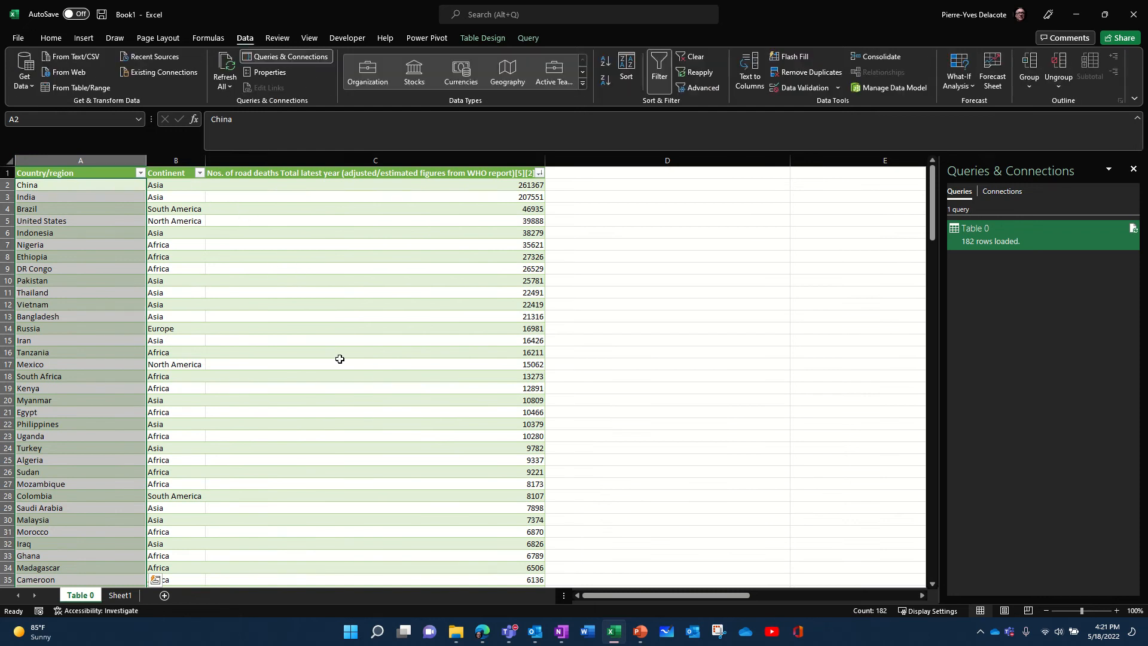
left_click(582, 87)
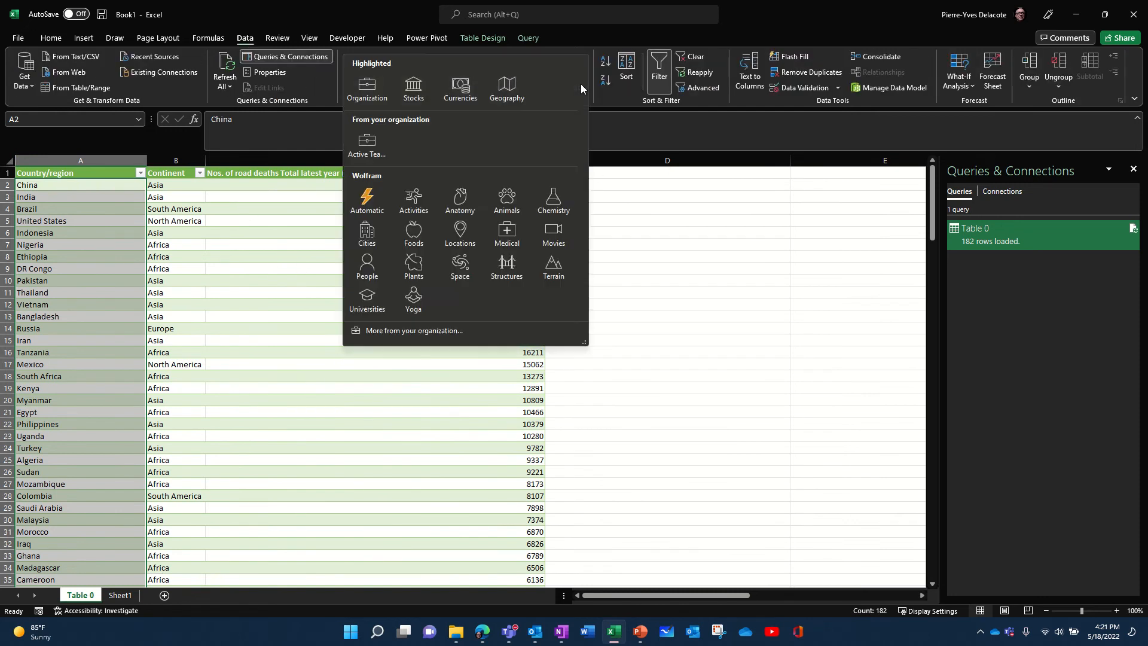
left_click(460, 240)
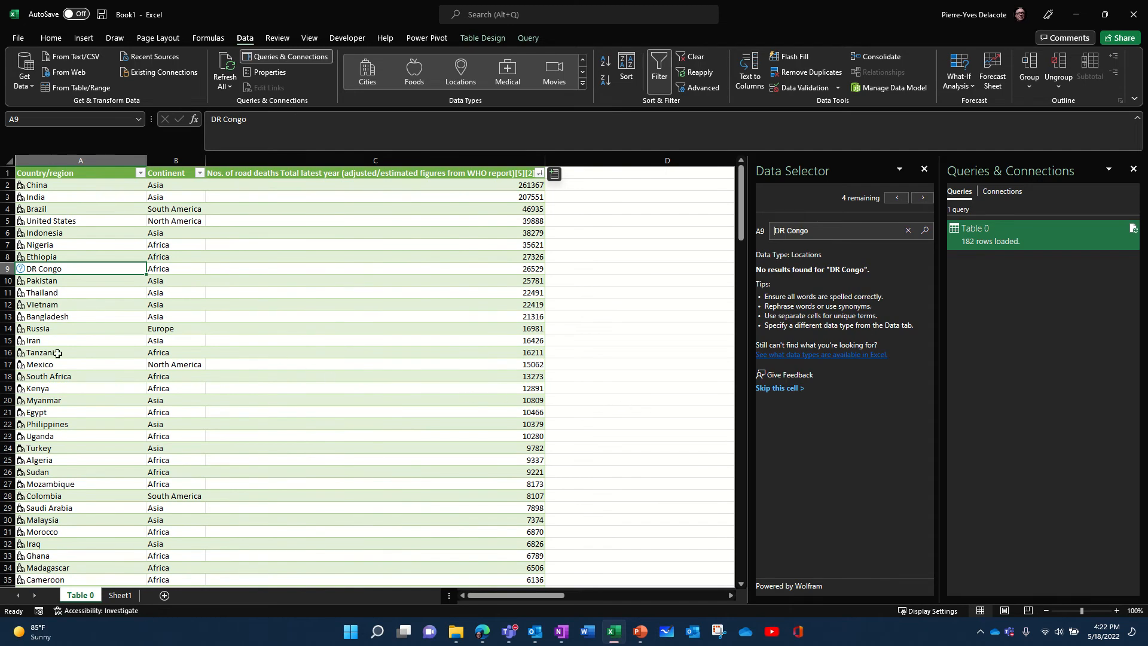
Examine the data card of the Russia entry in the Country/region column.
left_click(22, 333)
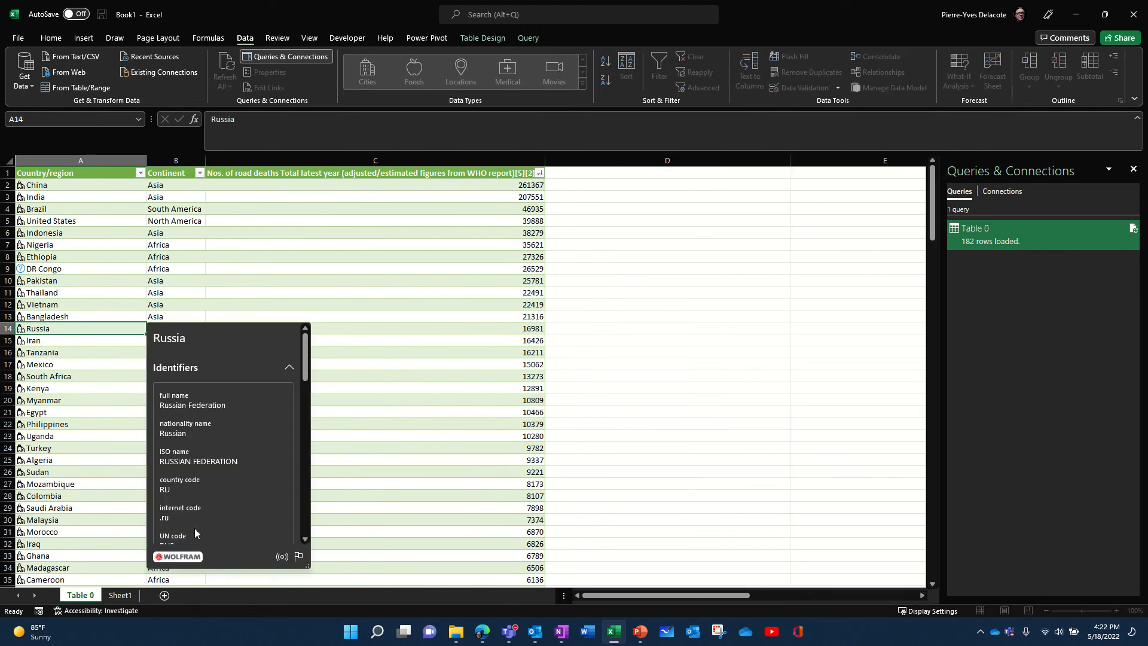
scroll(230, 478, "down", 2)
scroll(228, 480, "down", 1)
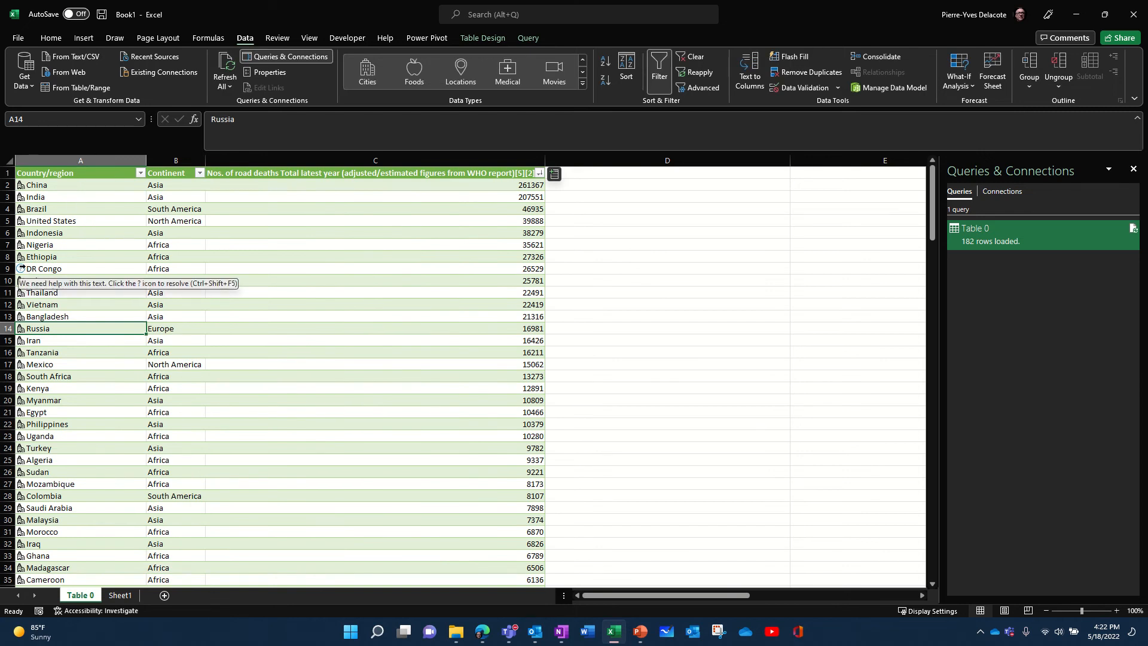
Open the Data Selector for the unresolved DR Congo entry and look through the country list.
left_click(20, 270)
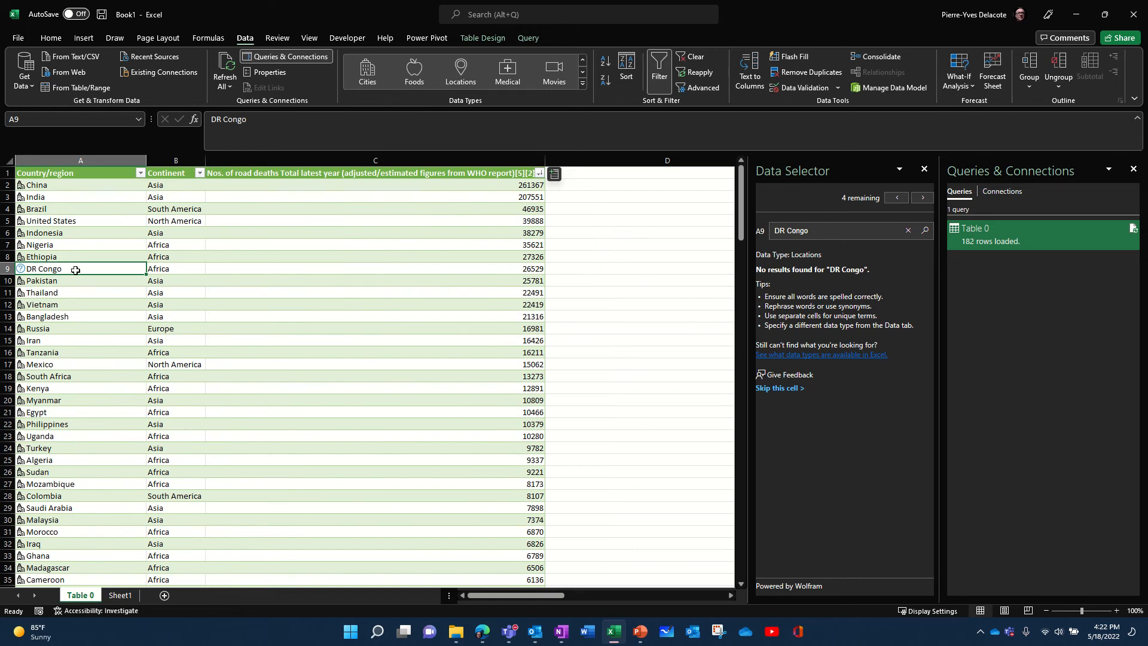
scroll(37, 362, "down", 4)
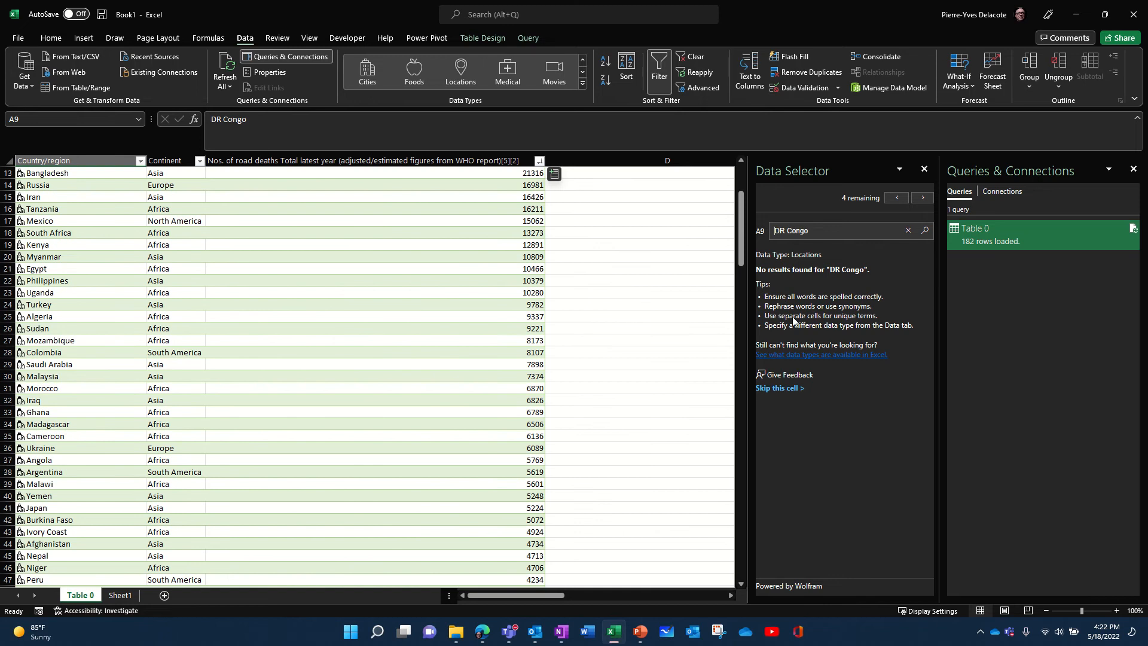
Resolve the ambiguous country entries by matching Guinea to Guinea, Congo to Democratic Republic of the Congo, and Samoa to Samoa.
scroll(55, 412, "down", 7)
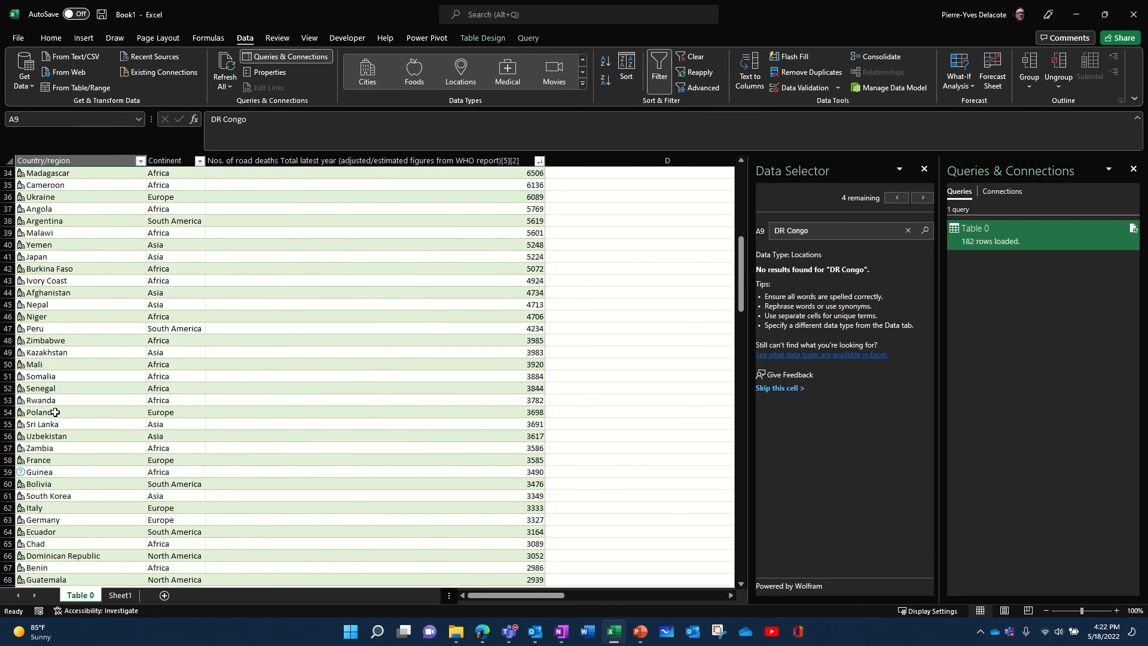
scroll(55, 412, "down", 4)
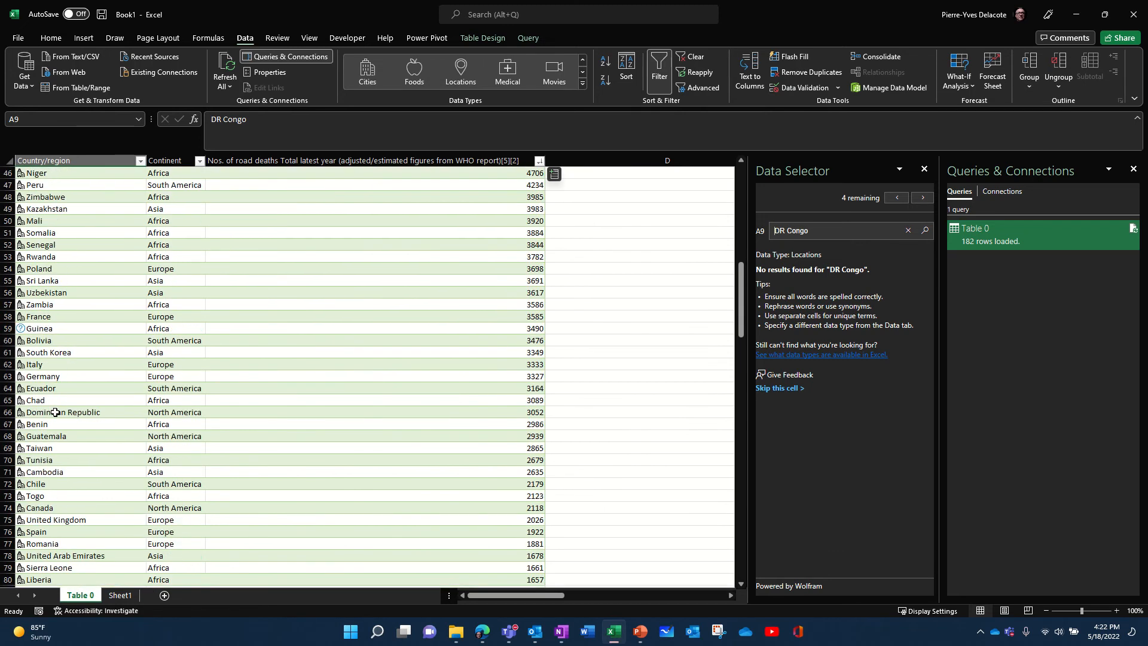
left_click(21, 330)
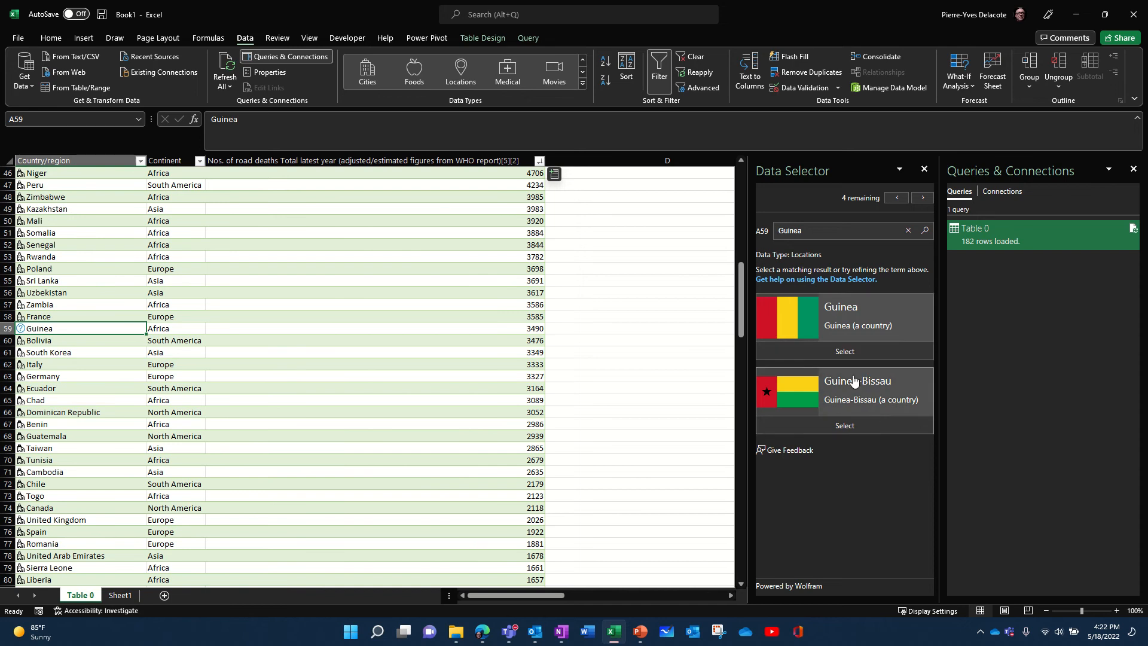
left_click(845, 353)
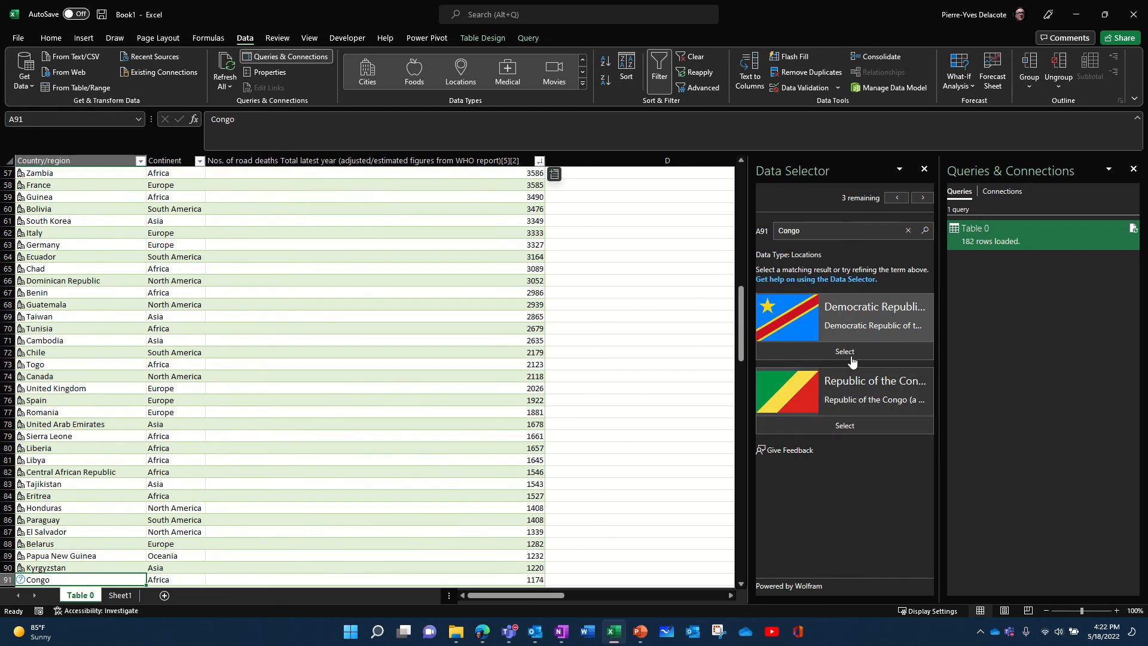
left_click(852, 354)
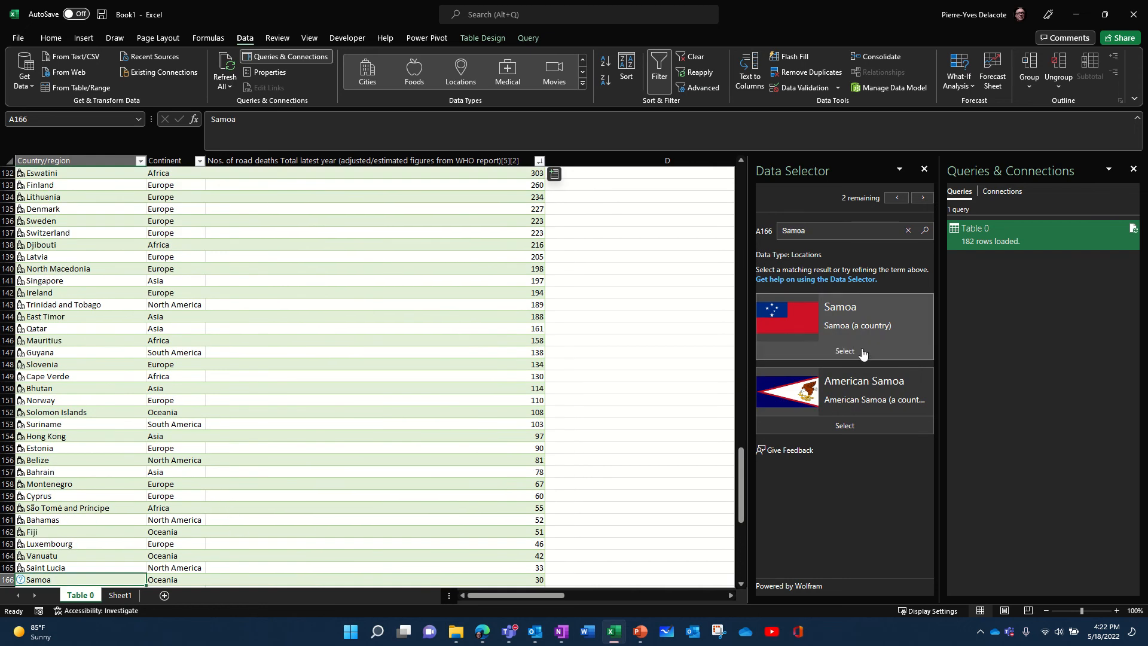
left_click(863, 354)
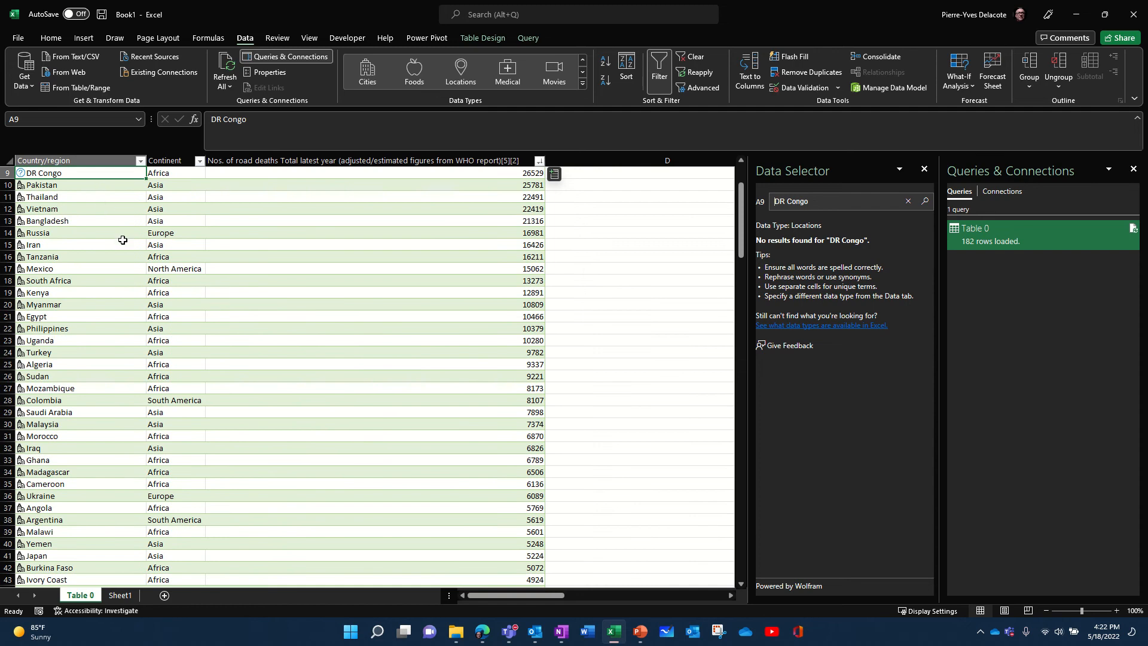
Extract the annual deaths field from the Country/region data type into a new table column.
scroll(125, 256, "up", 3)
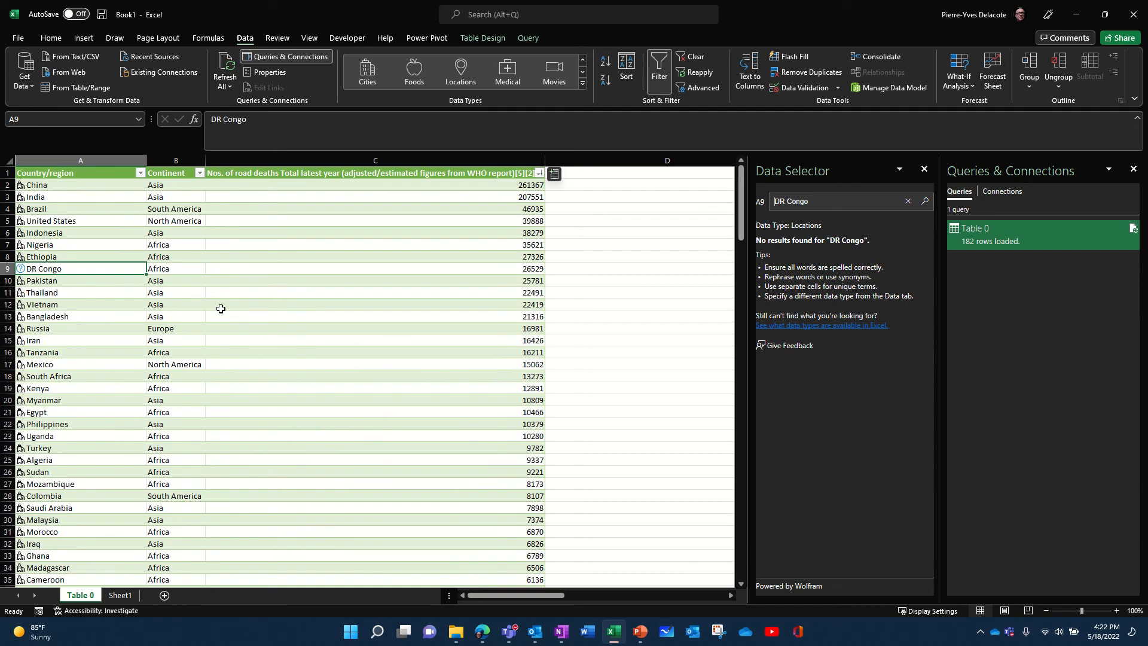
left_click(554, 175)
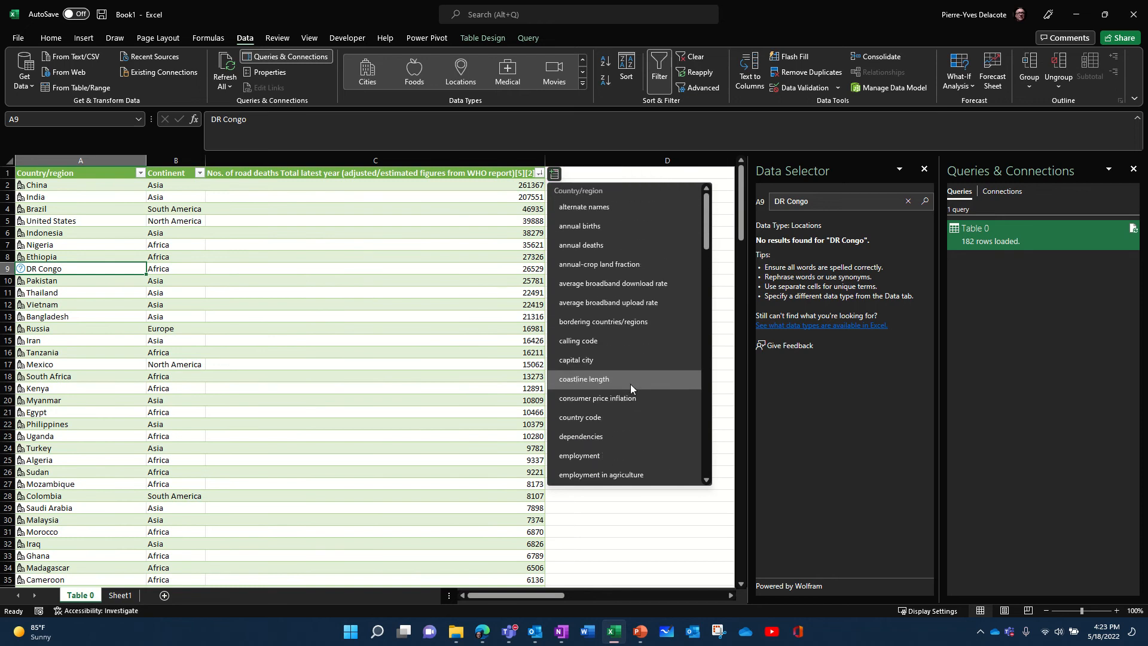
scroll(617, 366, "down", 2)
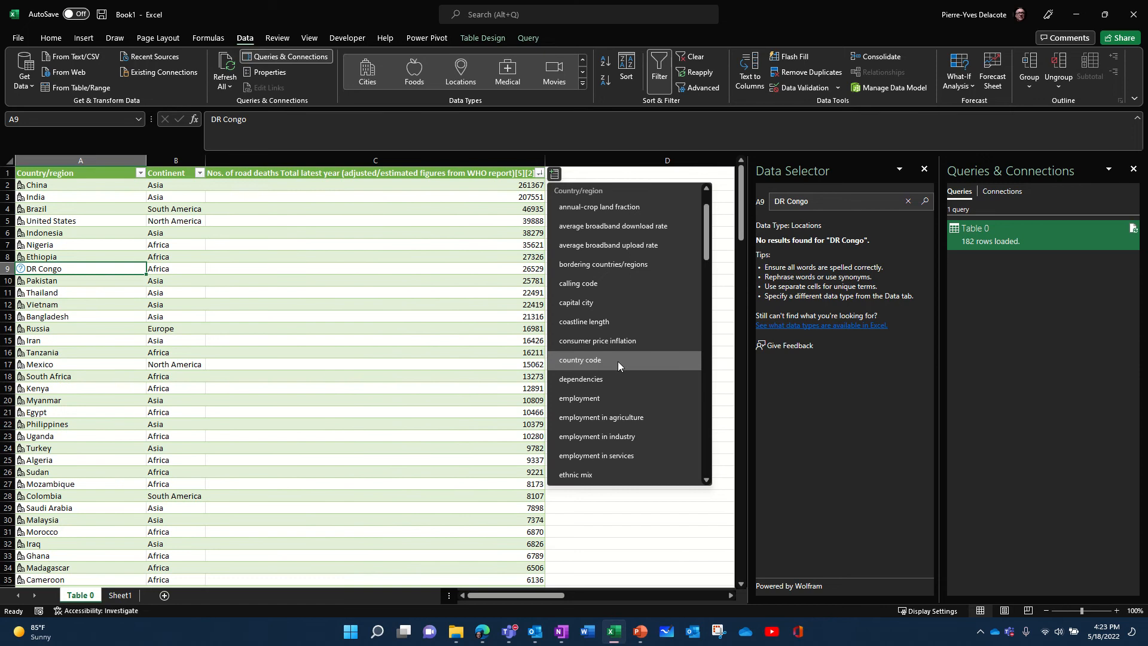
scroll(618, 362, "up", 2)
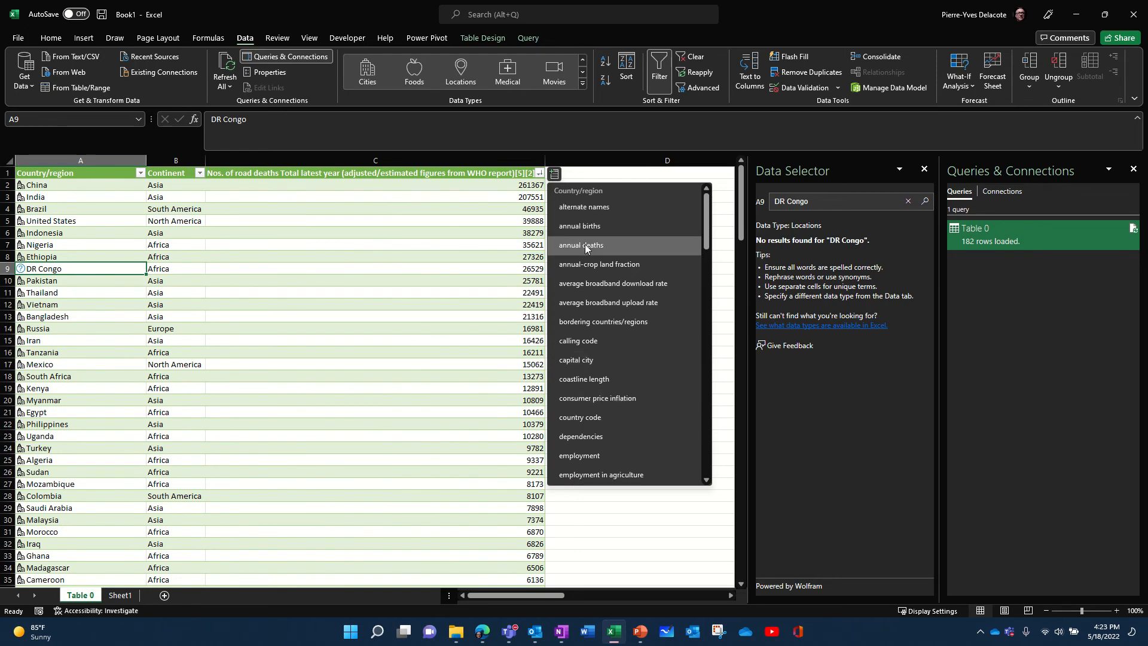
left_click(585, 246)
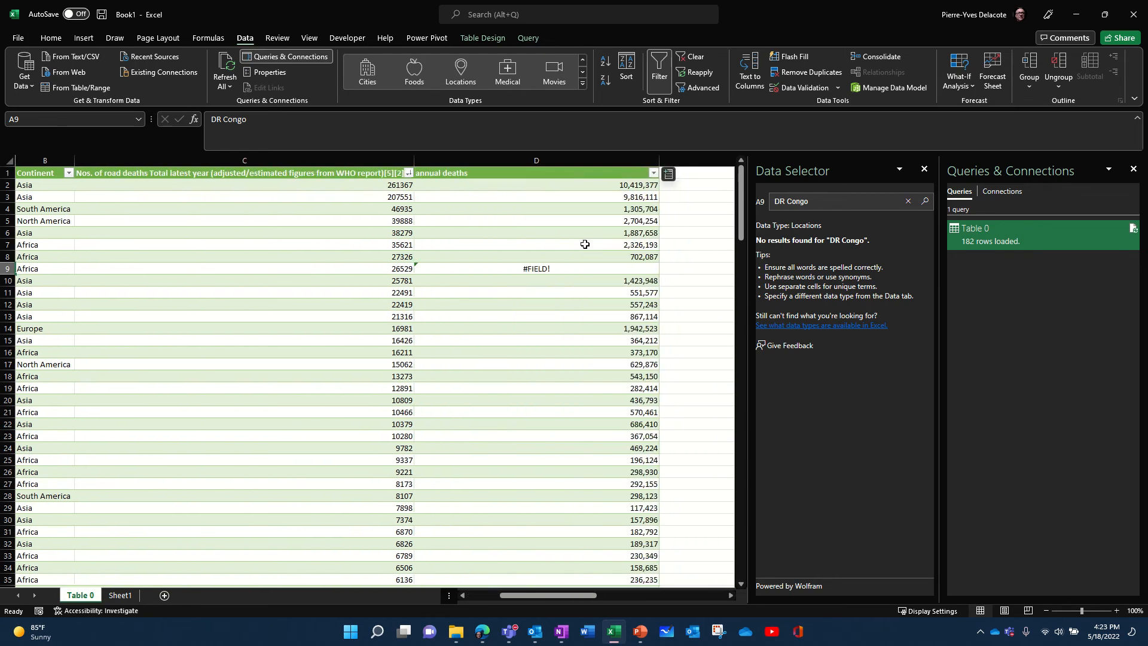
Extract the population field from the Country/region data type into another new table column.
left_click(674, 174)
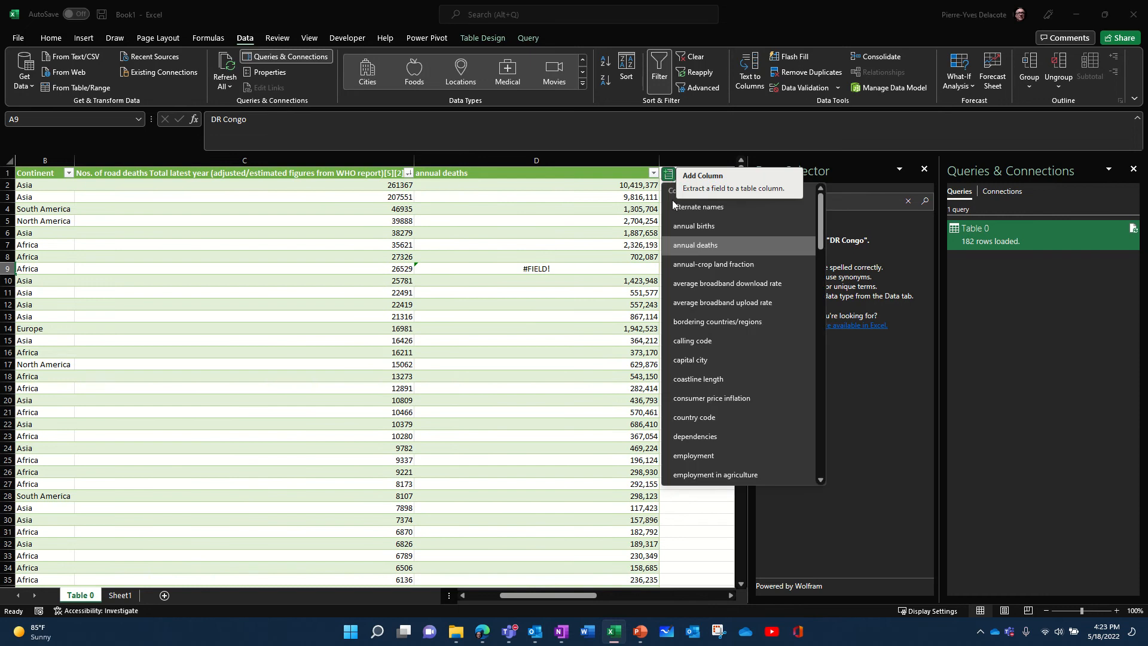
scroll(714, 383, "down", 4)
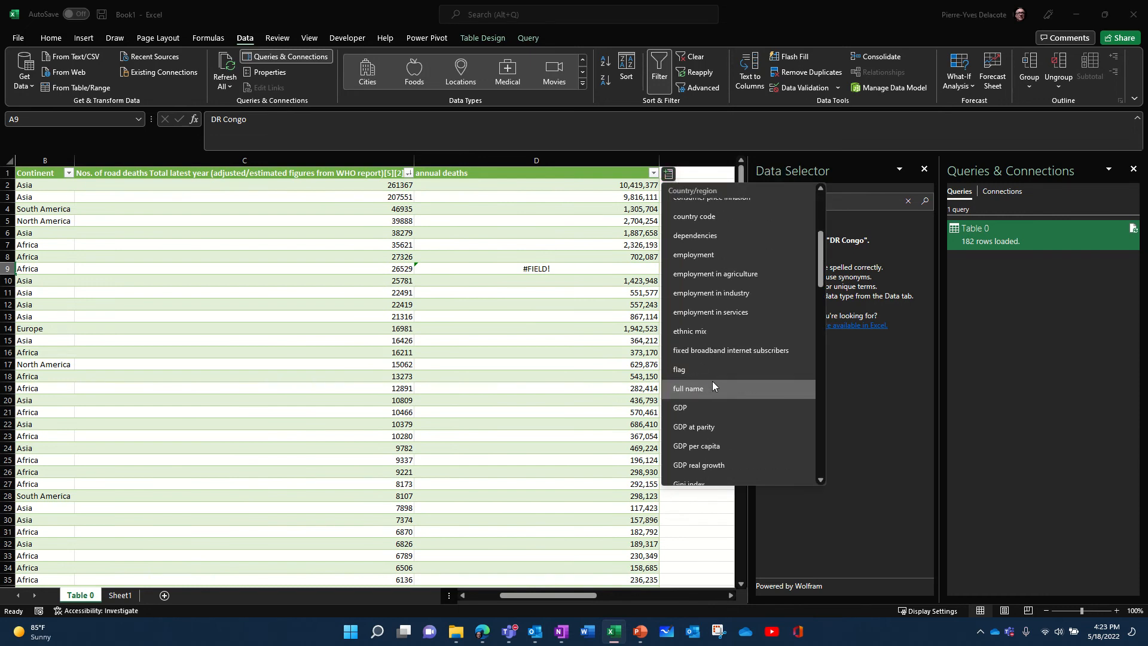
scroll(712, 383, "down", 10)
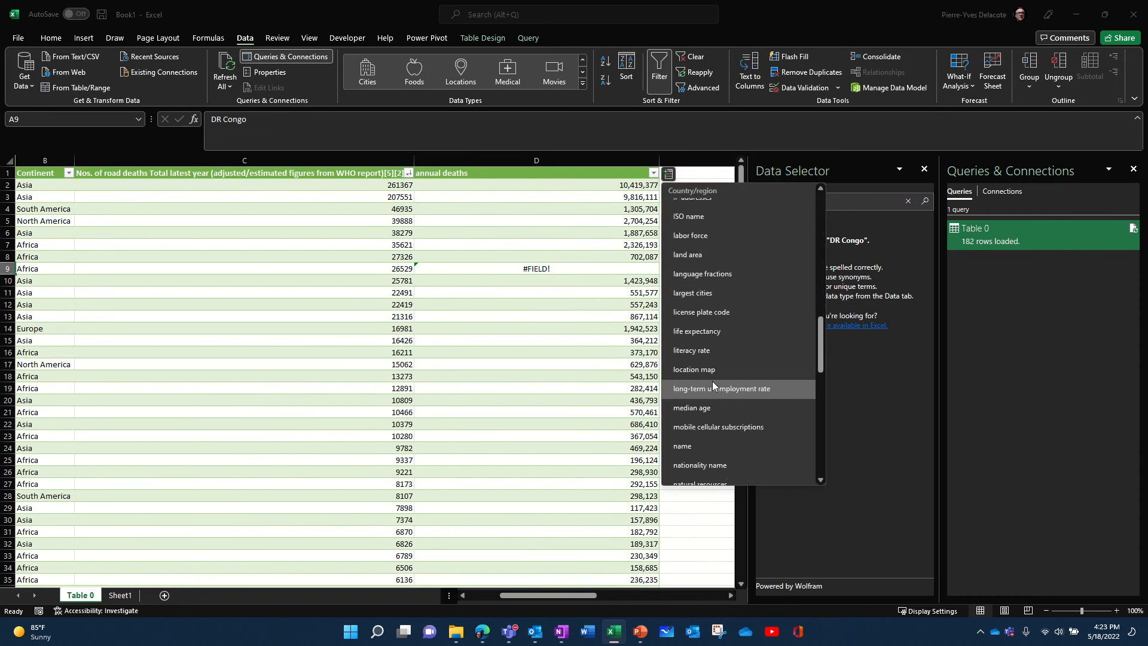
scroll(712, 382, "down", 5)
left_click(708, 394)
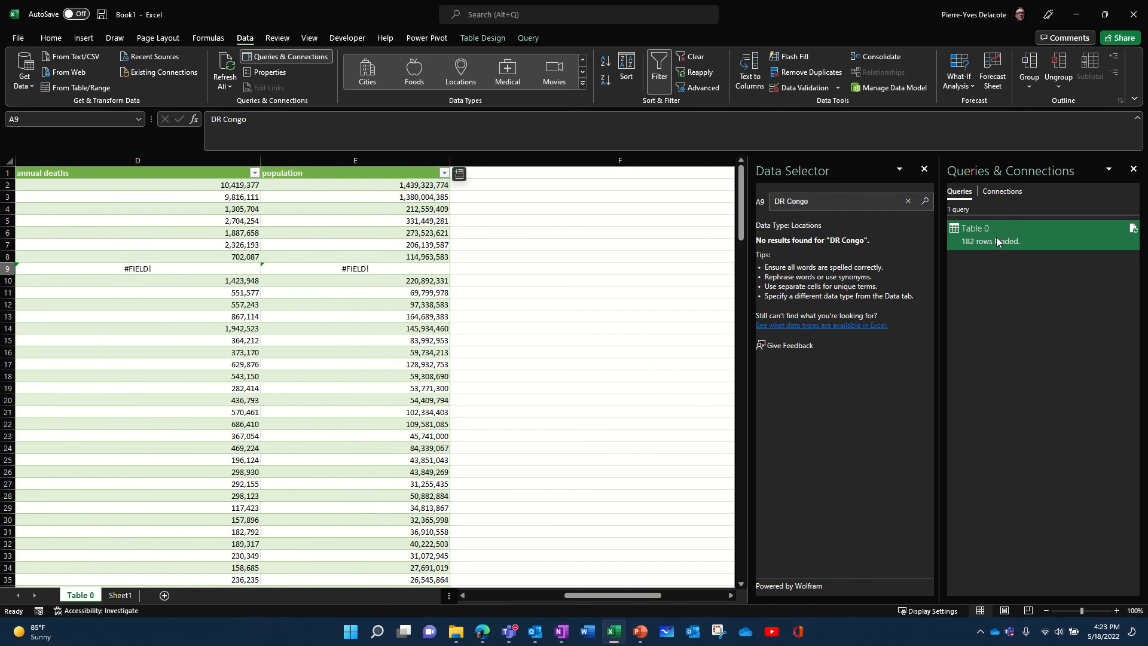
Close the Data Selector and Queries & Connections panes and bring the whole table into view.
left_click(925, 168)
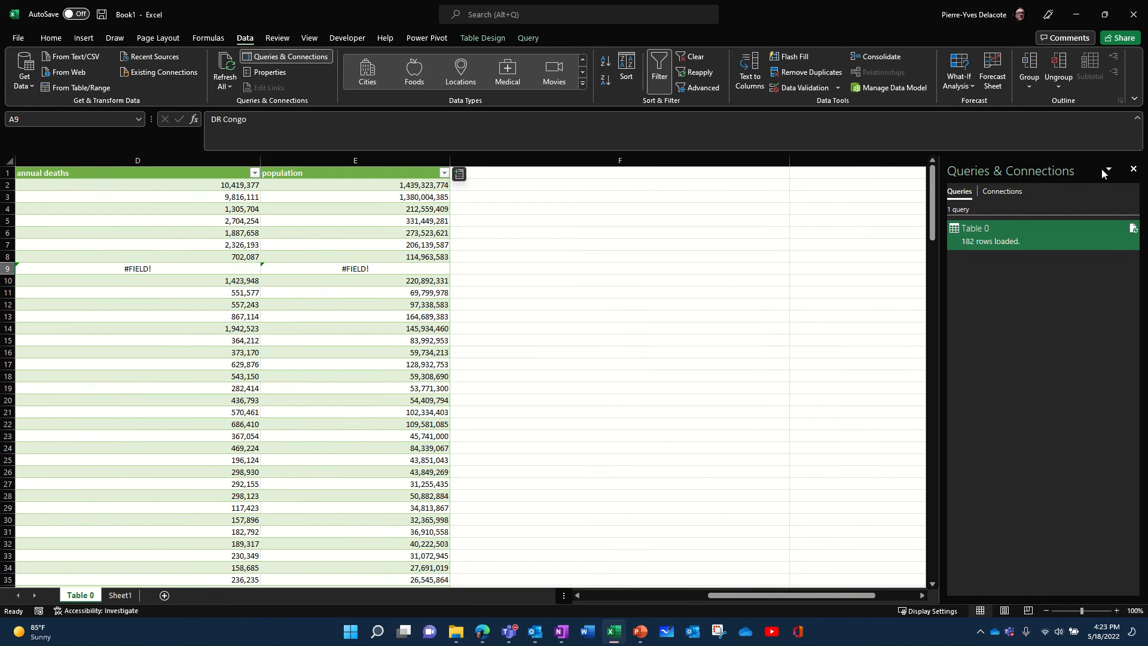
left_click(1133, 169)
left_click(800, 595)
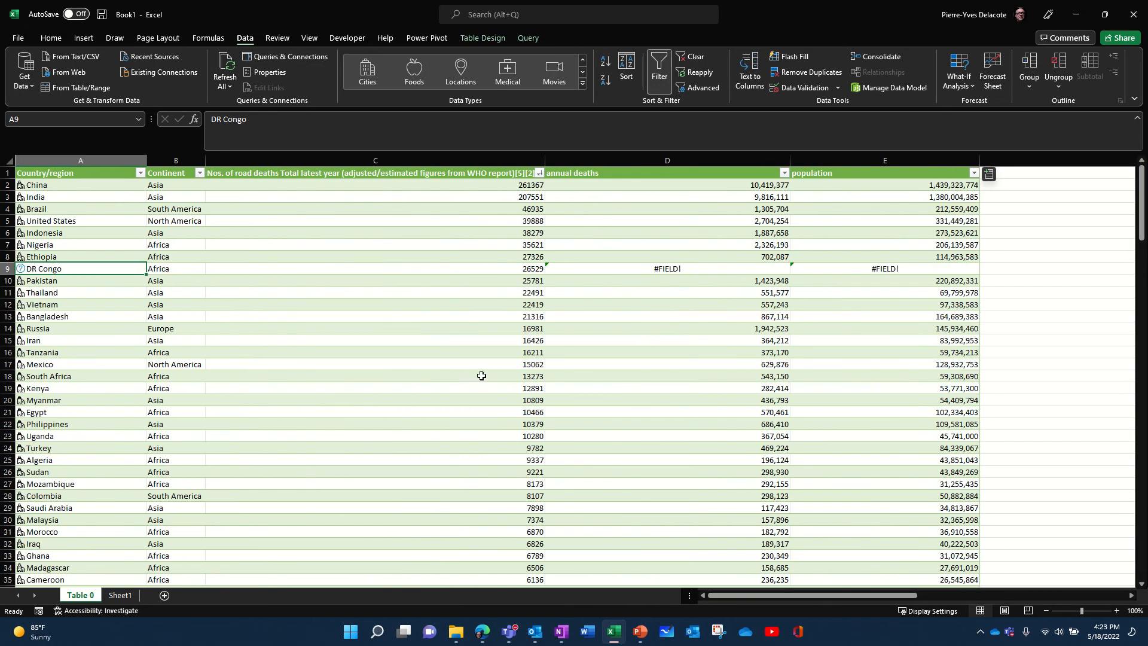
Narrow the road deaths, annual deaths and population columns to make room beside the table.
left_click(1022, 174)
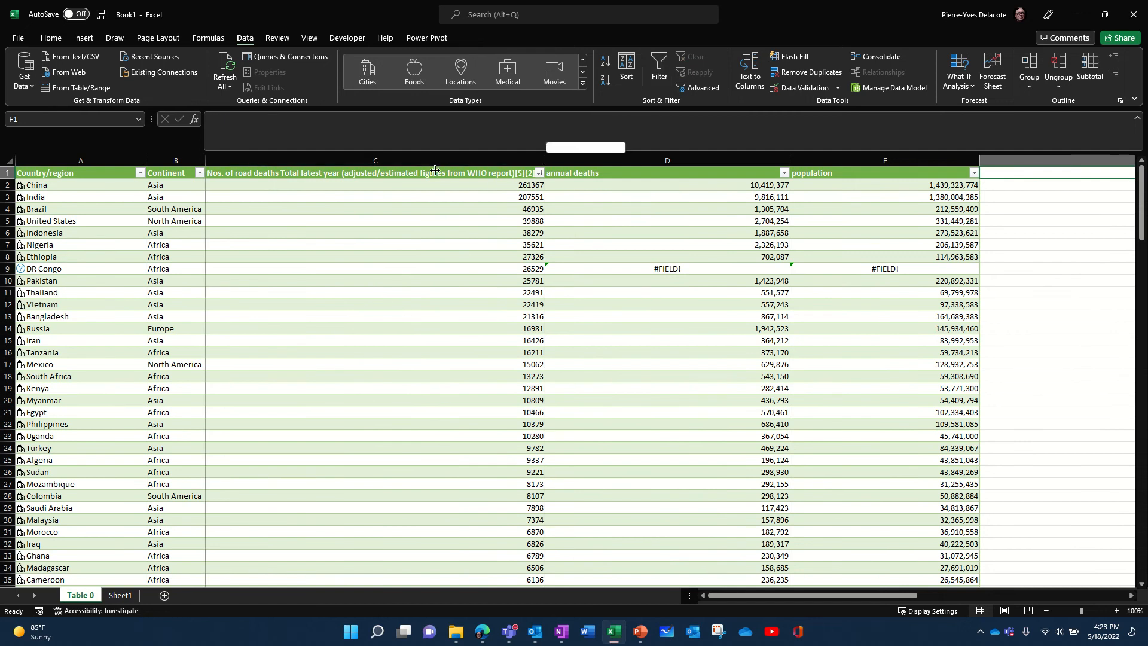
left_click_drag(435, 170, 390, 173)
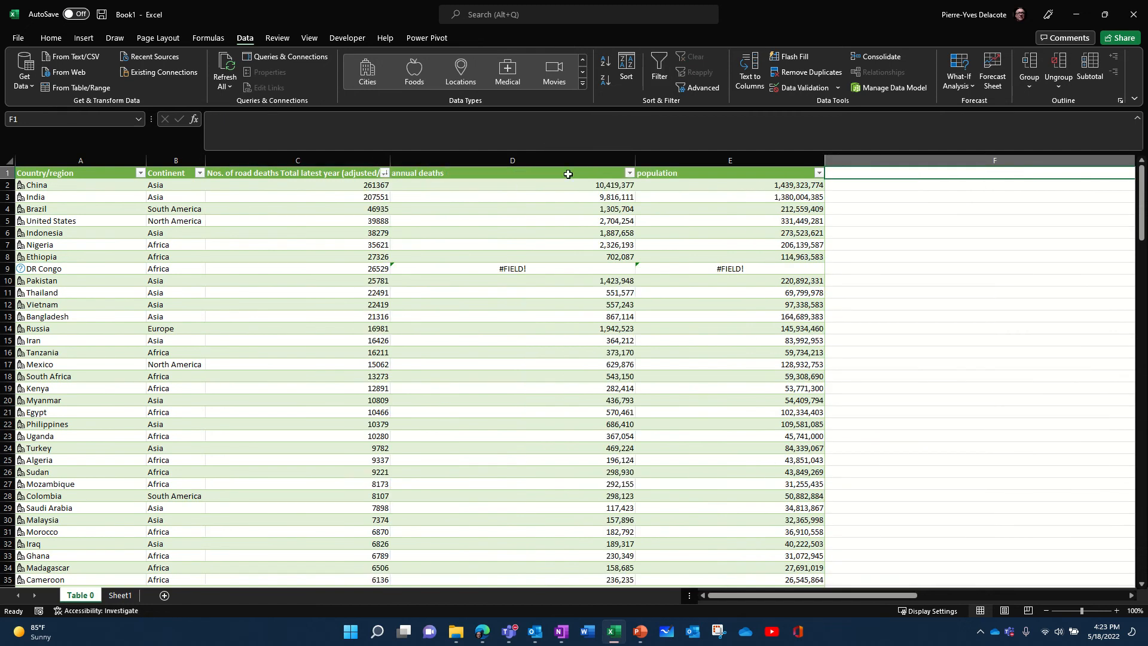
left_click_drag(635, 162, 561, 166)
left_click_drag(751, 160, 733, 160)
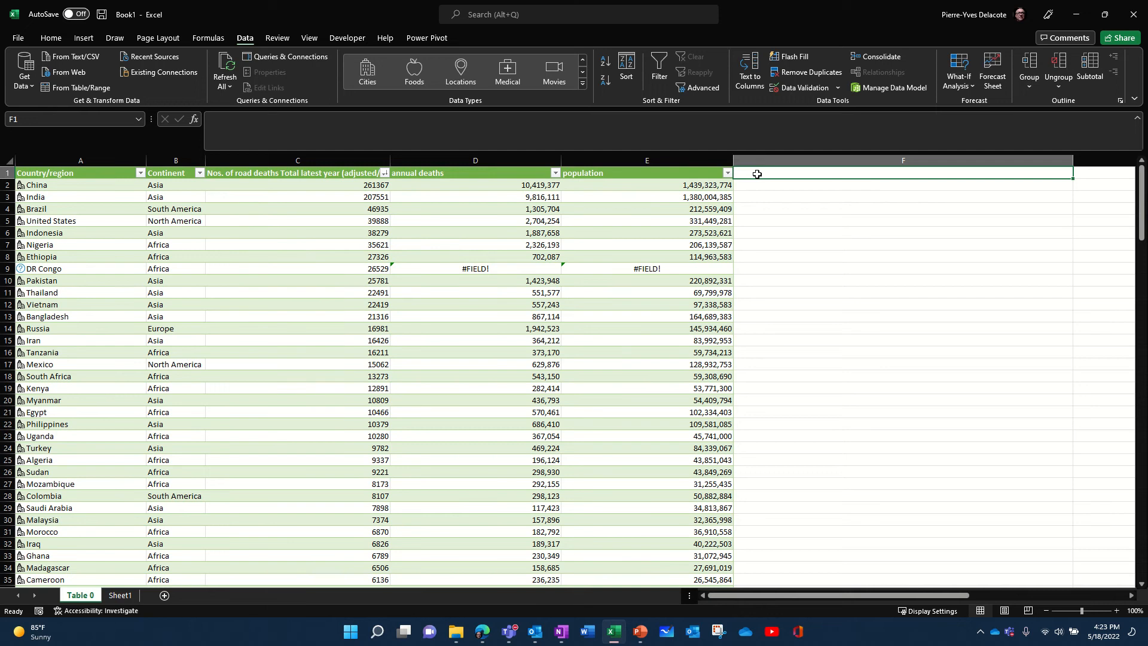
Add a table column headed "car acct death/pop" in F1, directly after the population column.
type("car")
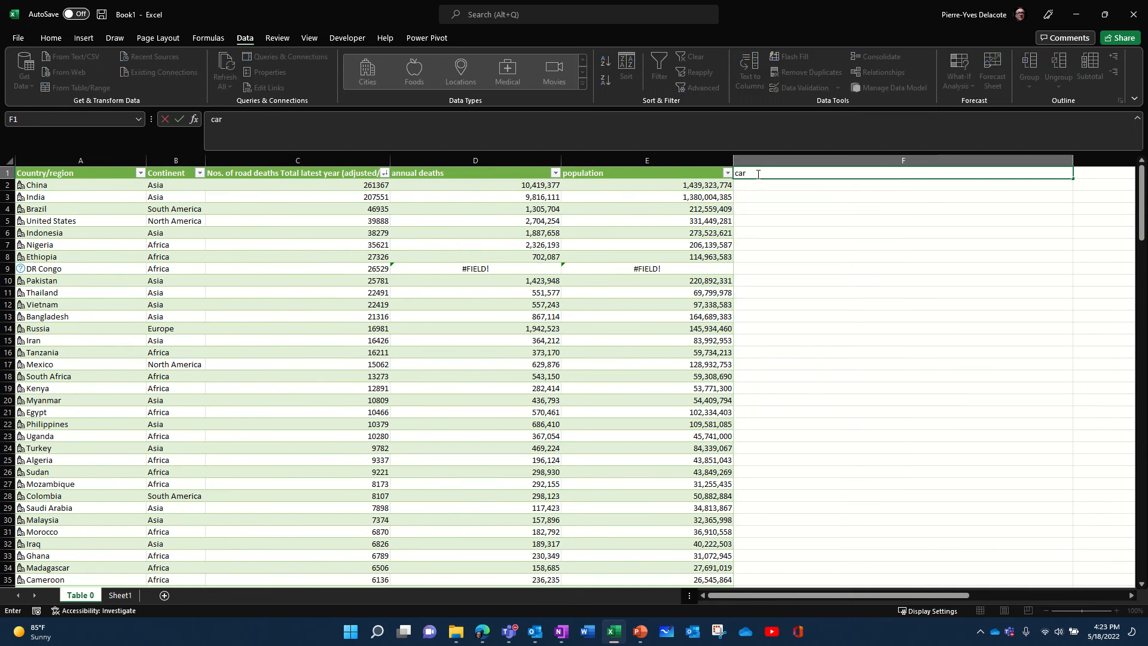
type(" acct death/pop")
left_click(767, 188)
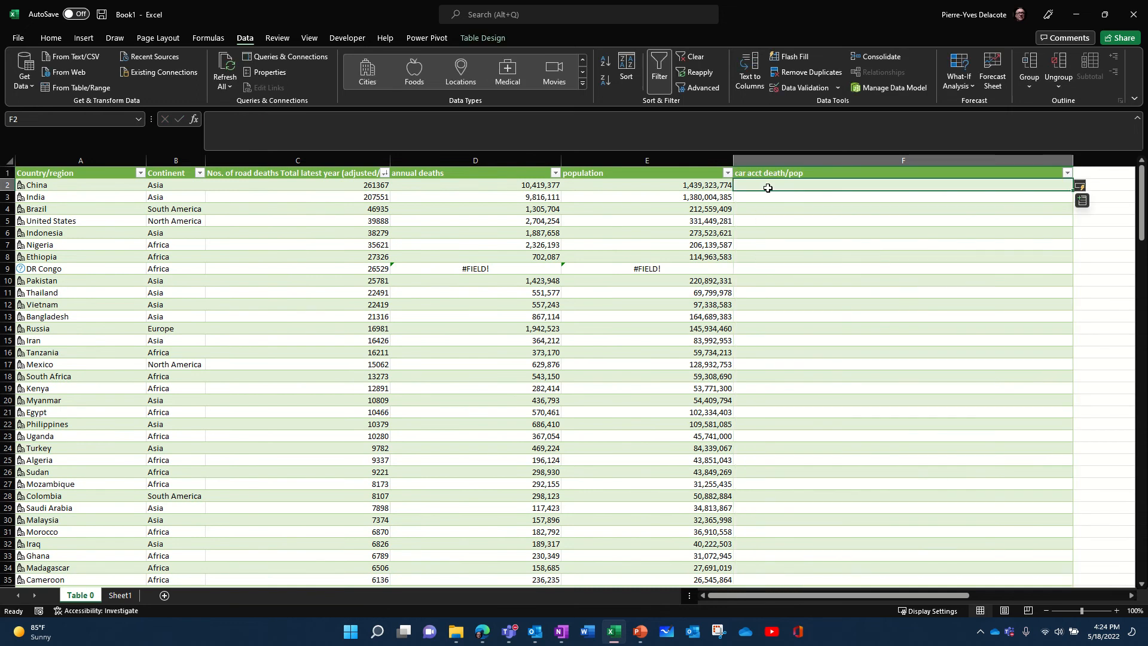
Fill the car acct death/pop column with a formula from F2 dividing each country's number of road deaths by its population.
type("=")
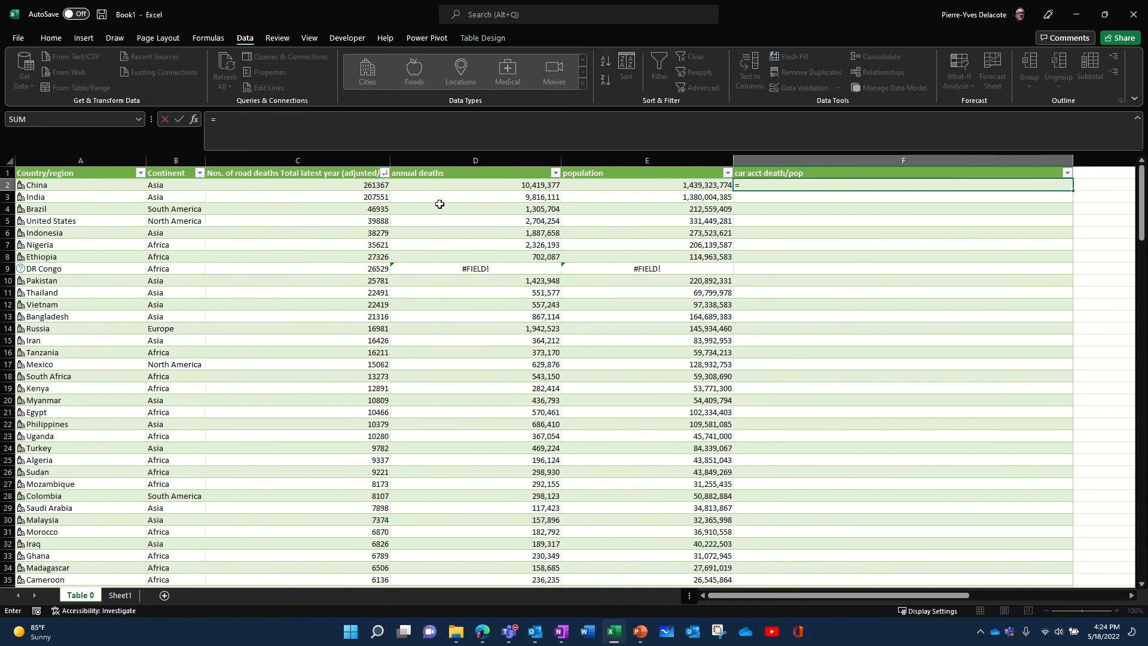
left_click(334, 186)
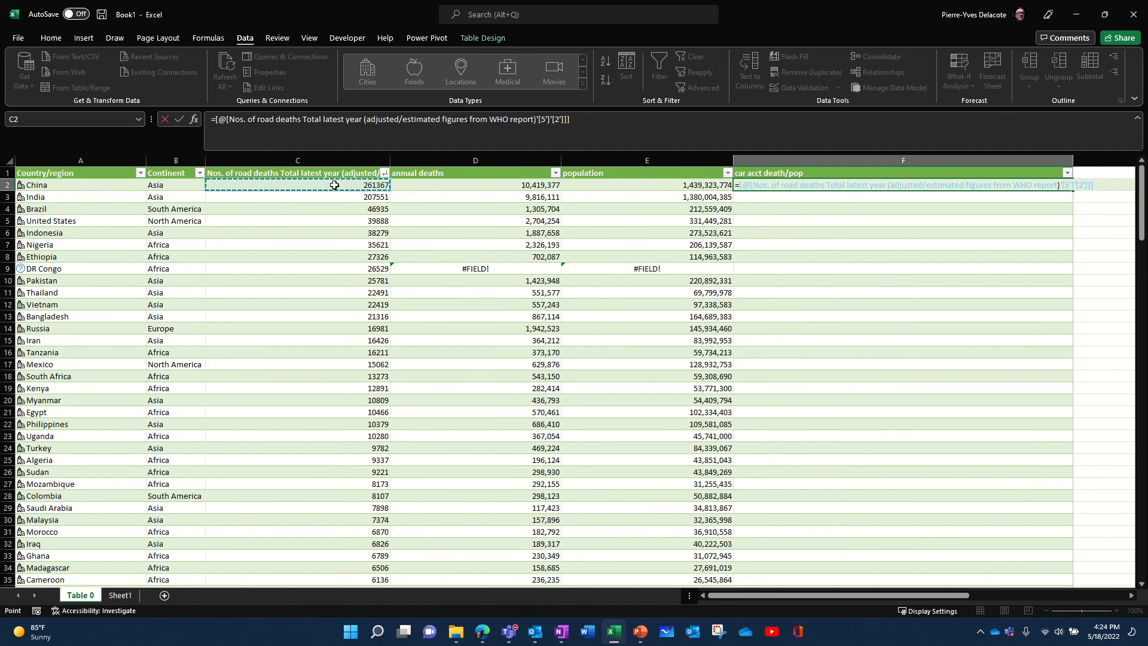
left_click(586, 120)
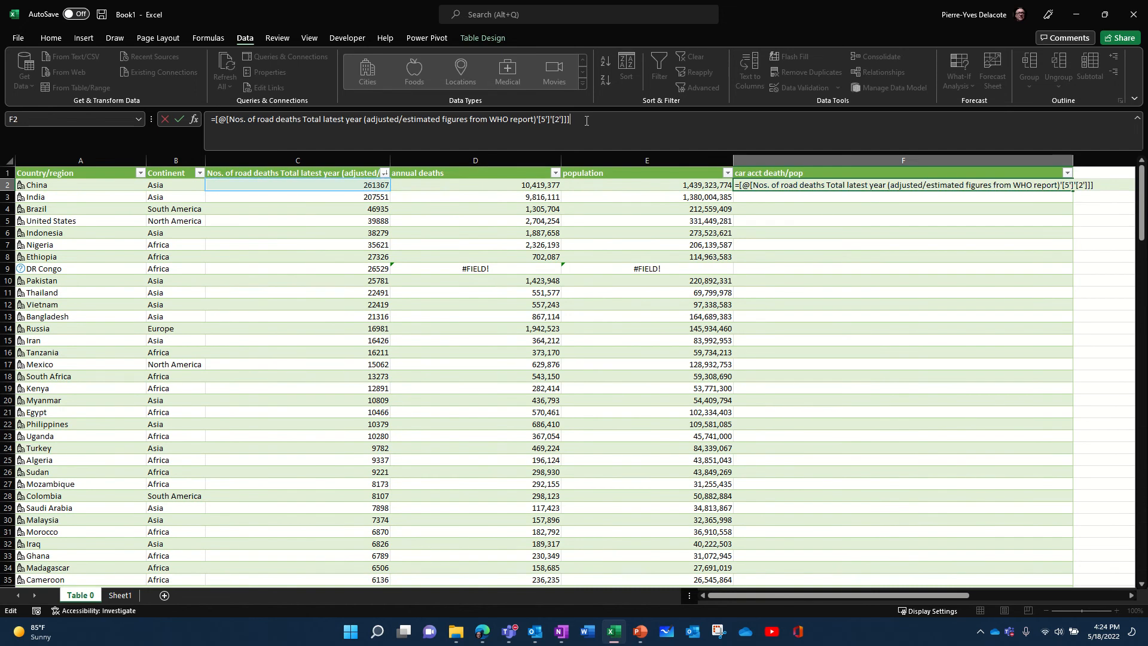
type("/")
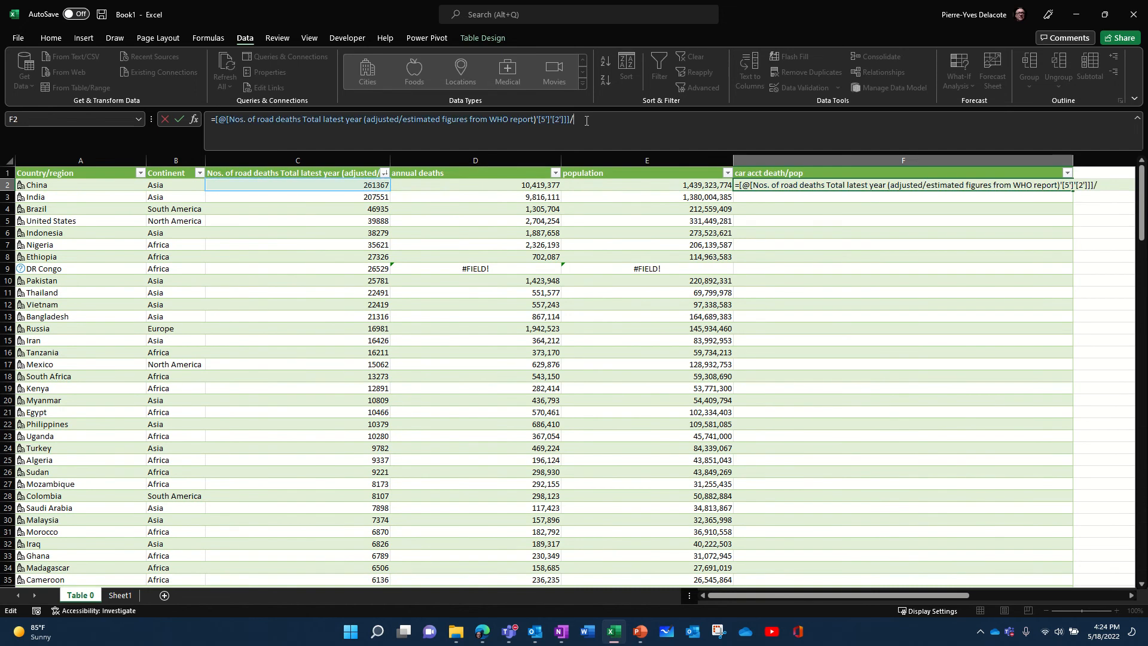
left_click(634, 186)
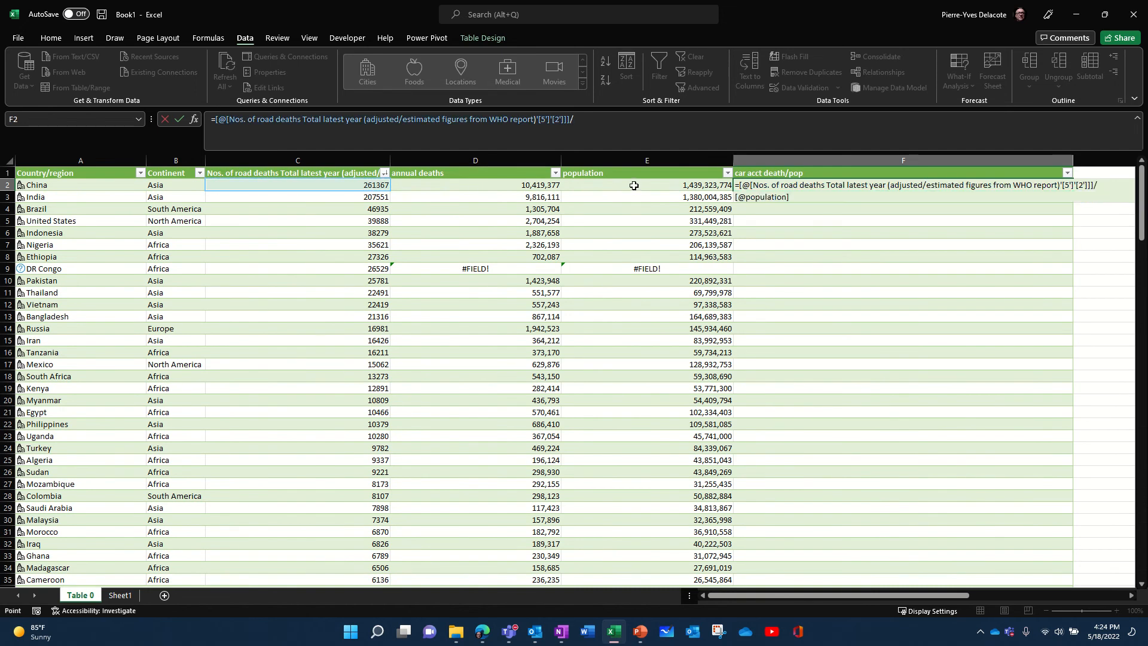
left_click(179, 119)
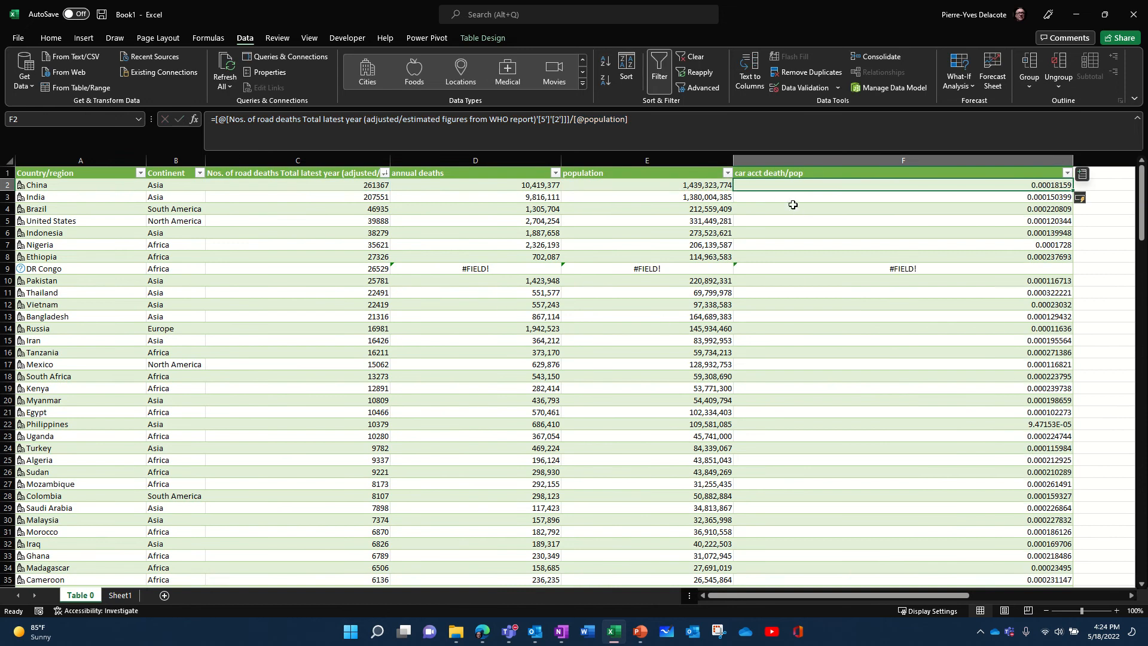
Format the car acct death/pop column as percentages with three decimal places.
left_click(788, 166)
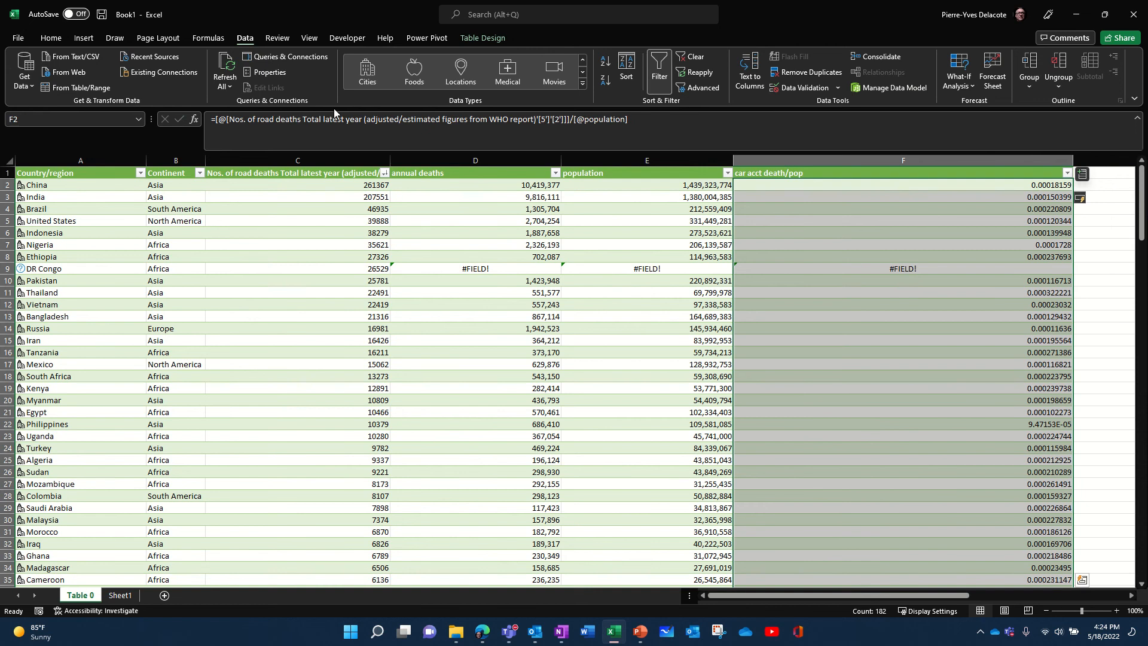
left_click(51, 38)
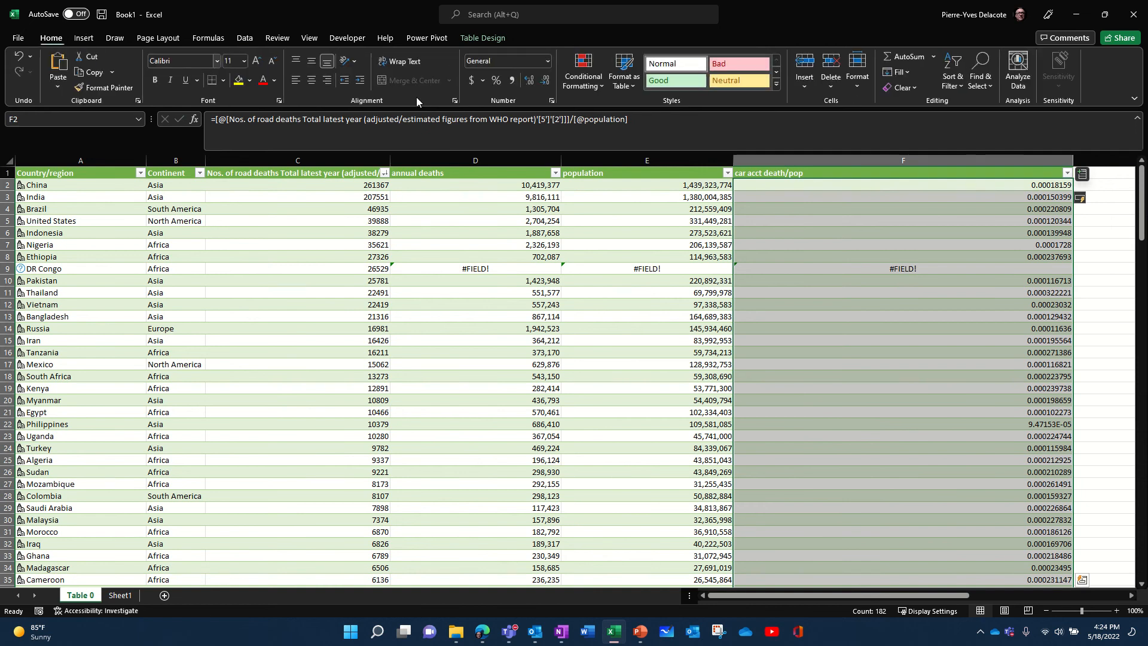
left_click(496, 82)
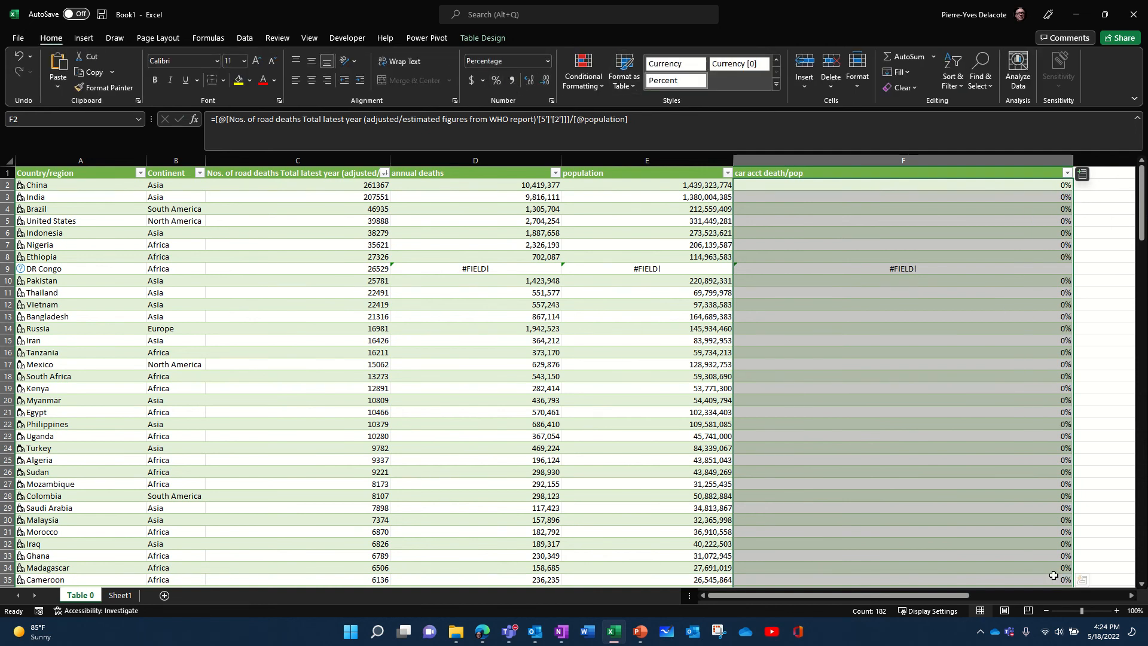
left_click(537, 82)
left_click(537, 82)
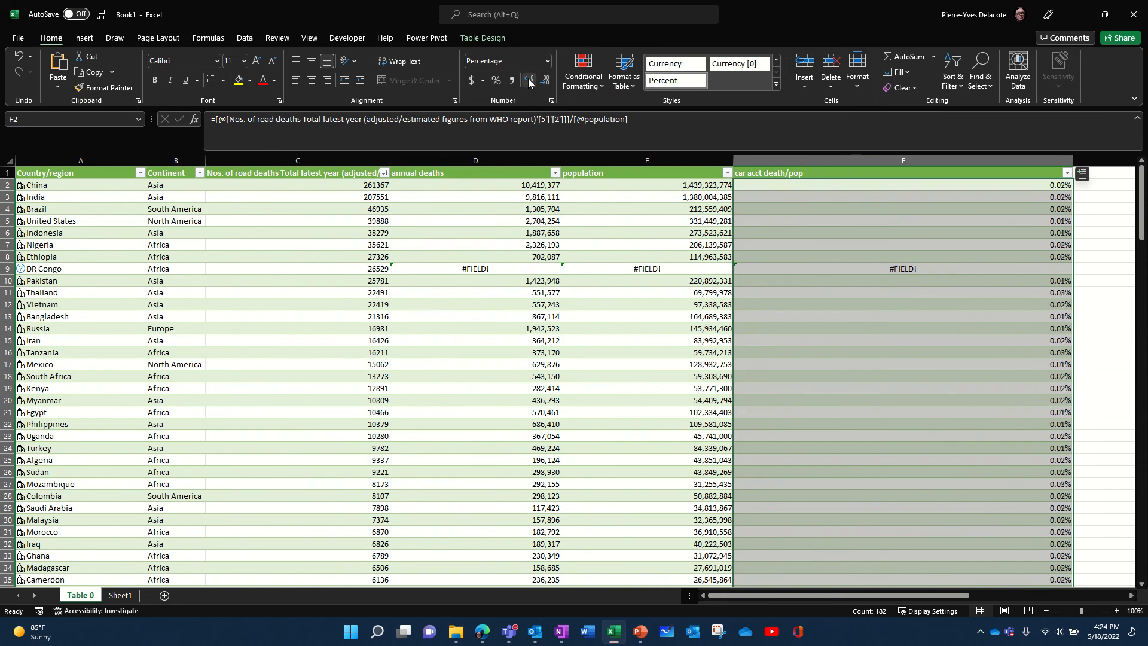
left_click(537, 82)
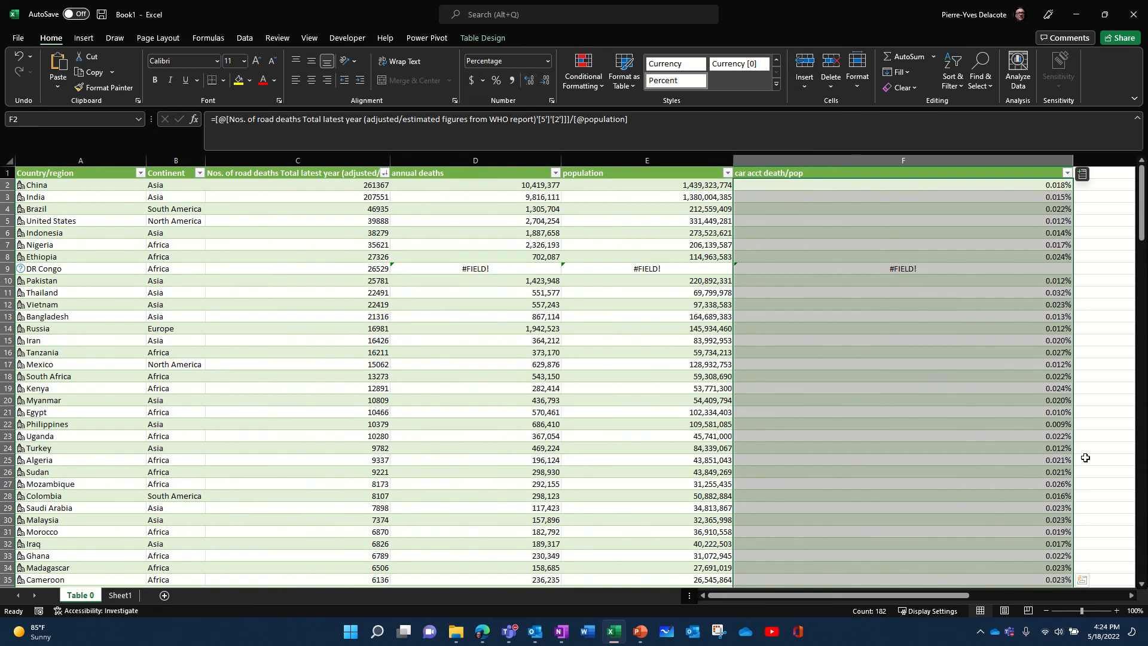
Sort the table by car acct death/pop from largest to smallest.
scroll(1084, 458, "down", 1)
scroll(1082, 458, "up", 1)
left_click(1067, 173)
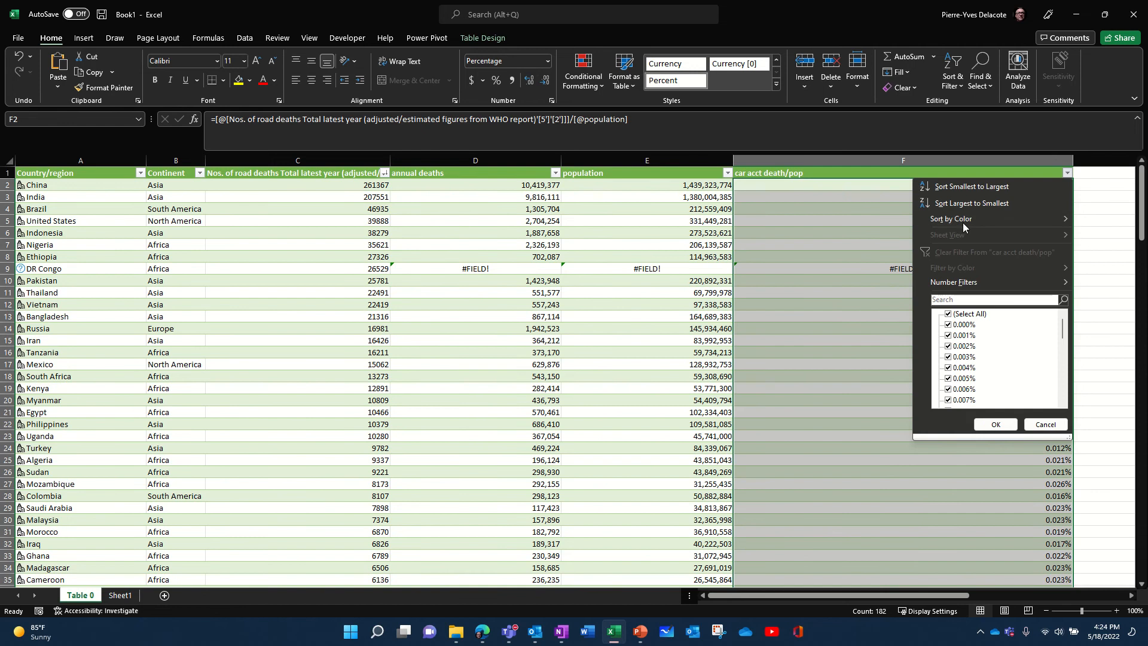
left_click(971, 204)
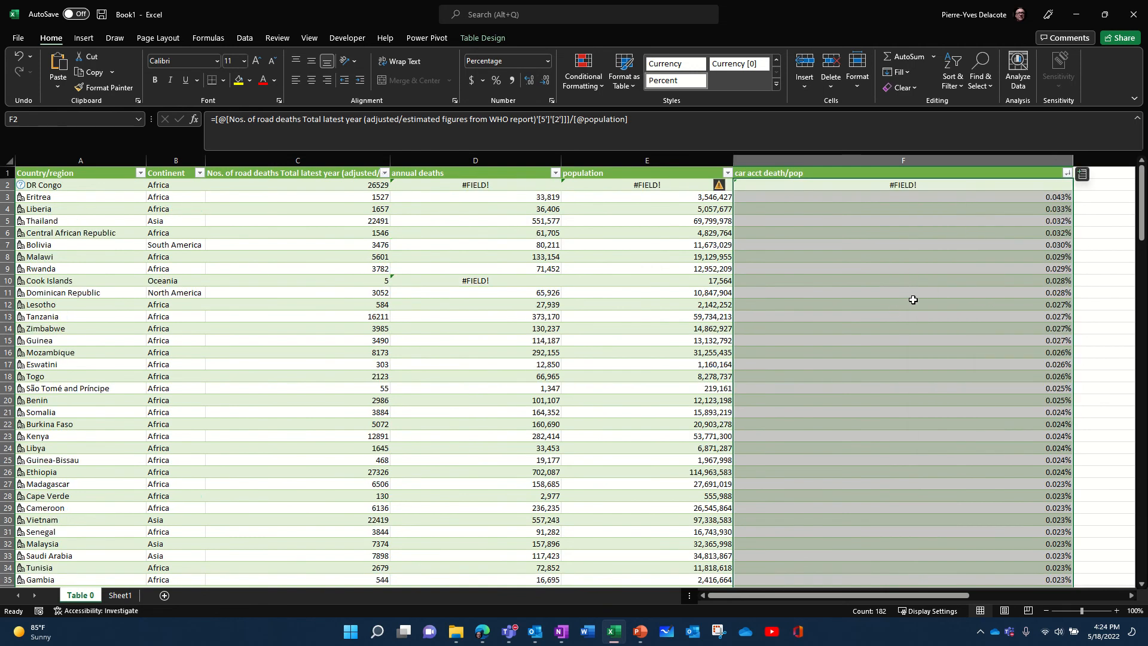
Filter the Country/region column to exclude DR Congo from the table.
left_click(140, 172)
scroll(113, 367, "down", 10)
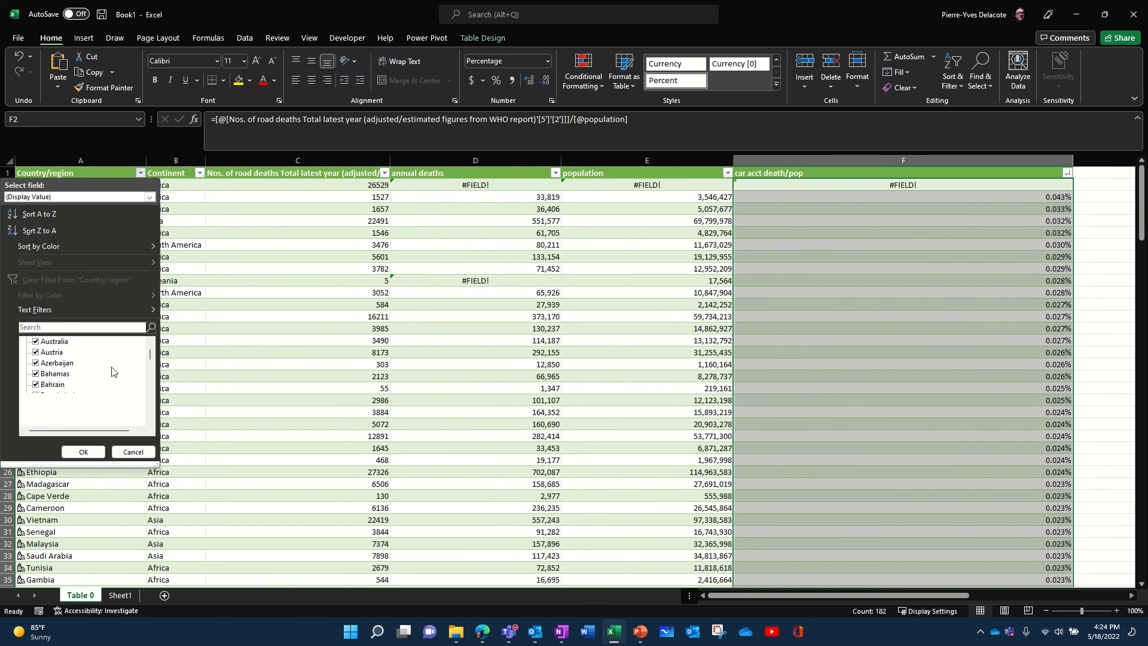
scroll(90, 377, "down", 4)
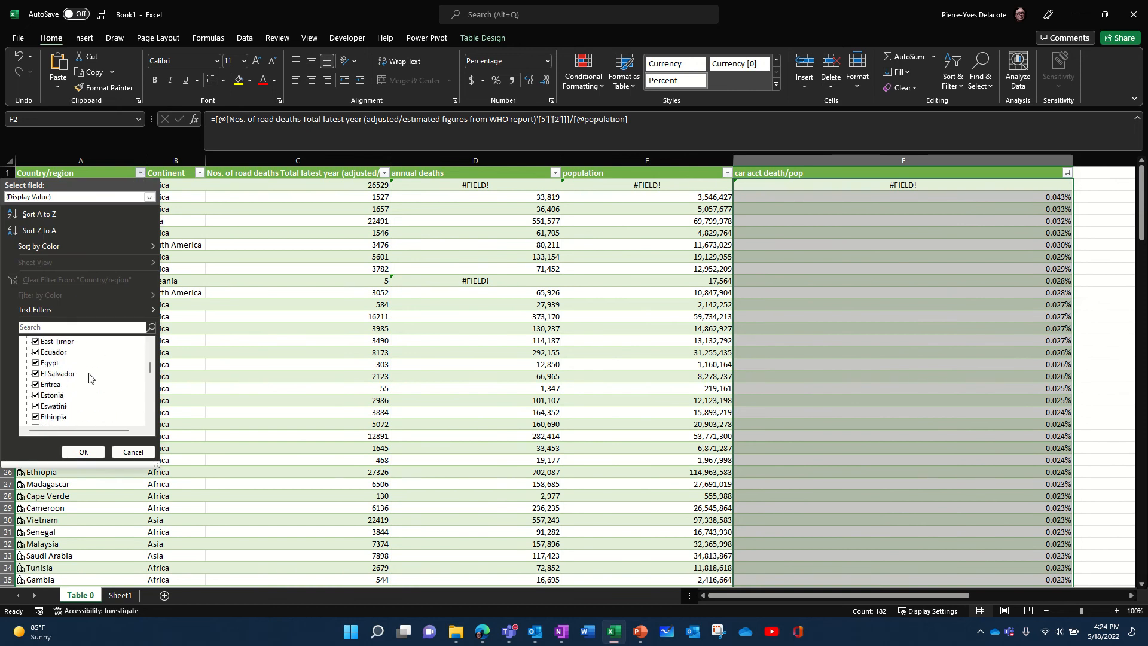
scroll(88, 377, "up", 4)
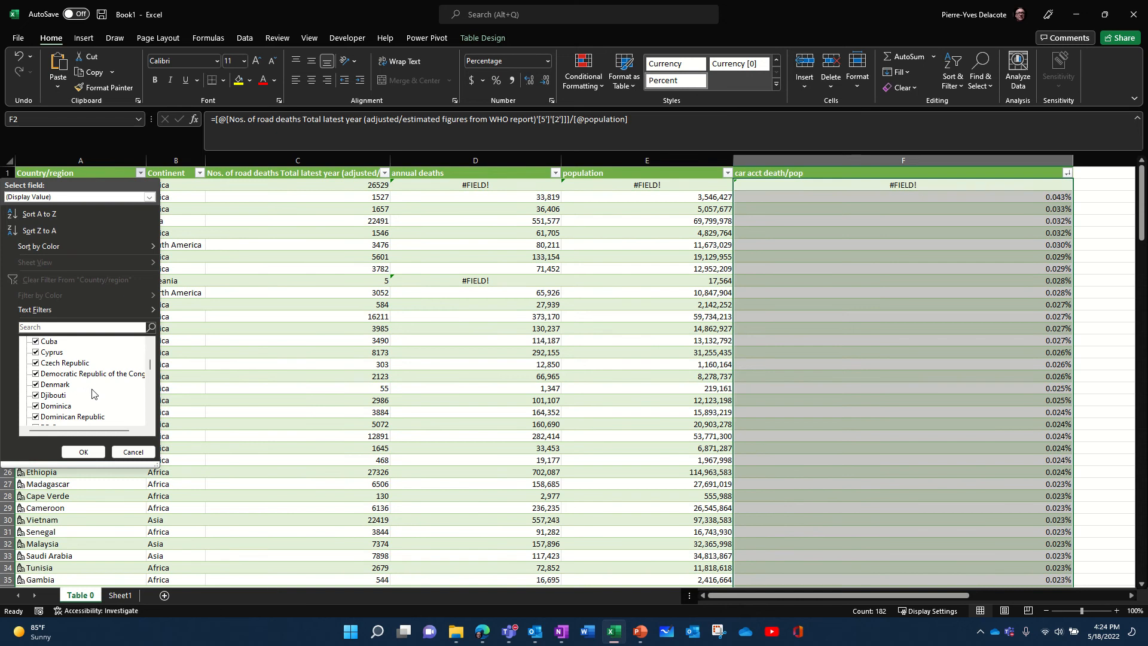
scroll(91, 391, "down", 1)
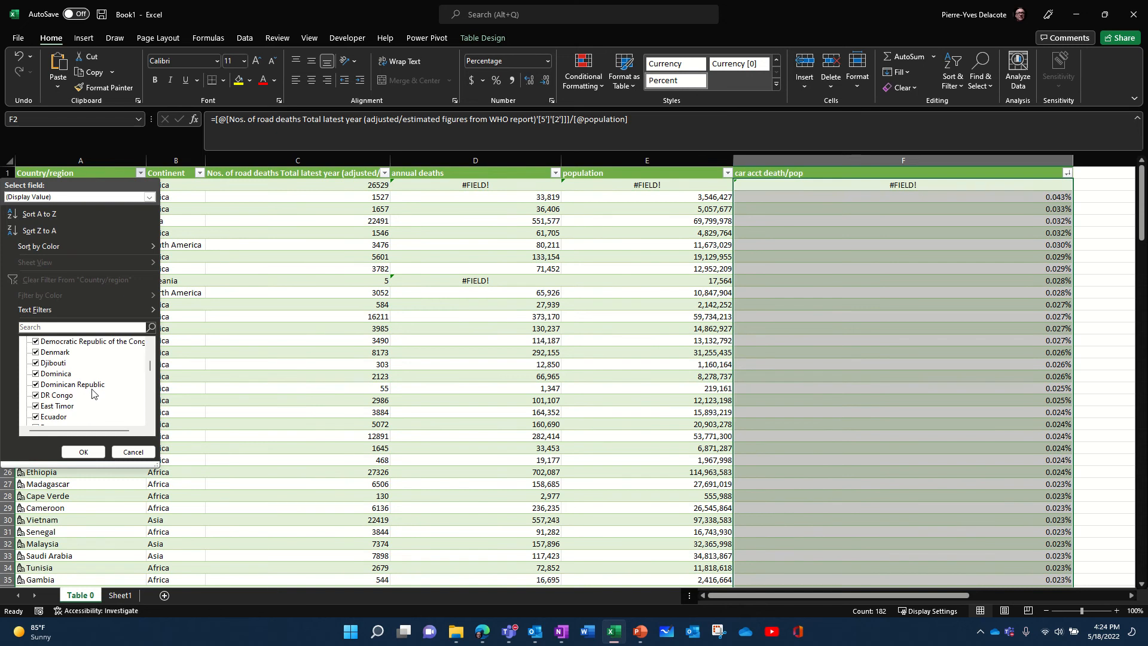
left_click(35, 396)
left_click(84, 451)
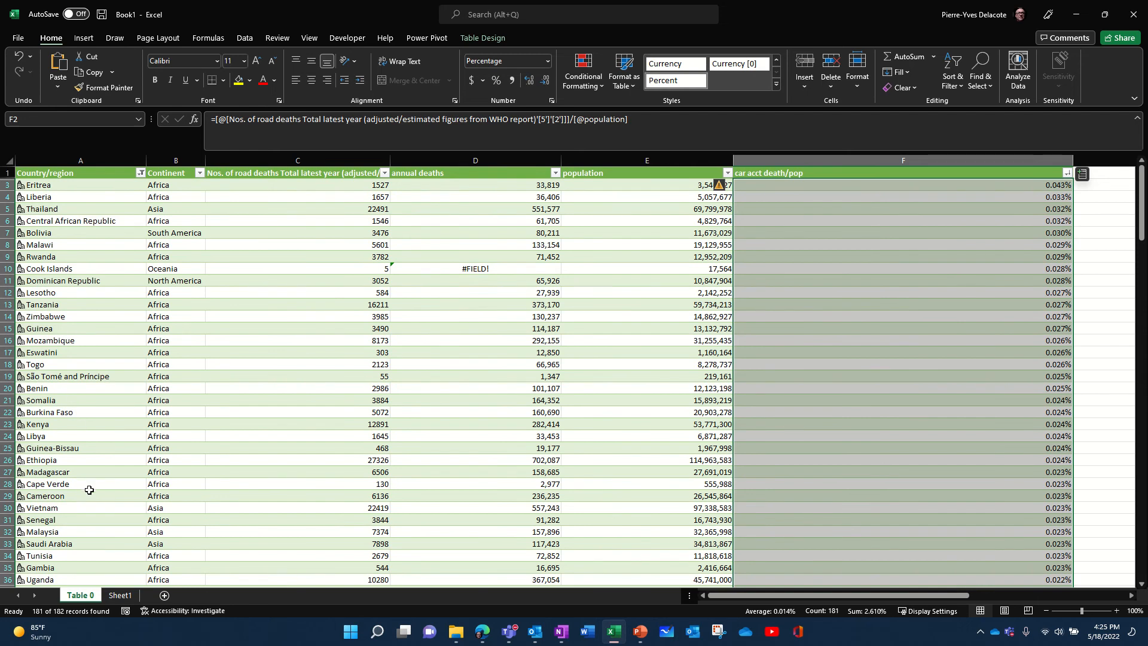
Filter the Country/region column to show only France and United States.
left_click(141, 173)
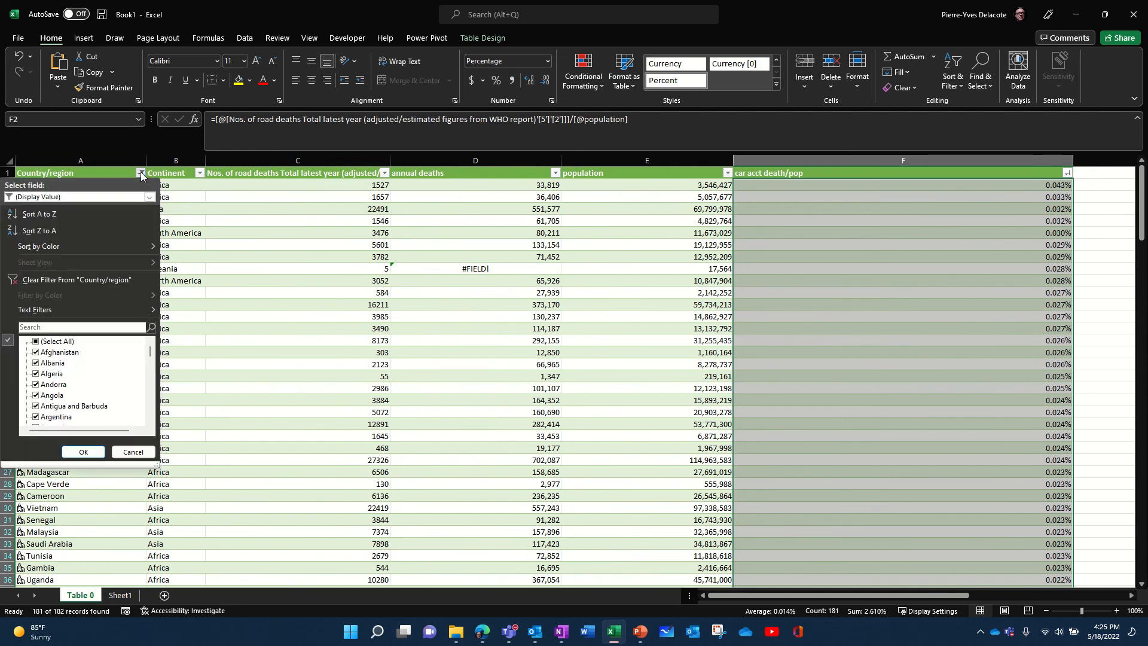
left_click(37, 342)
left_click(37, 342)
scroll(48, 377, "down", 6)
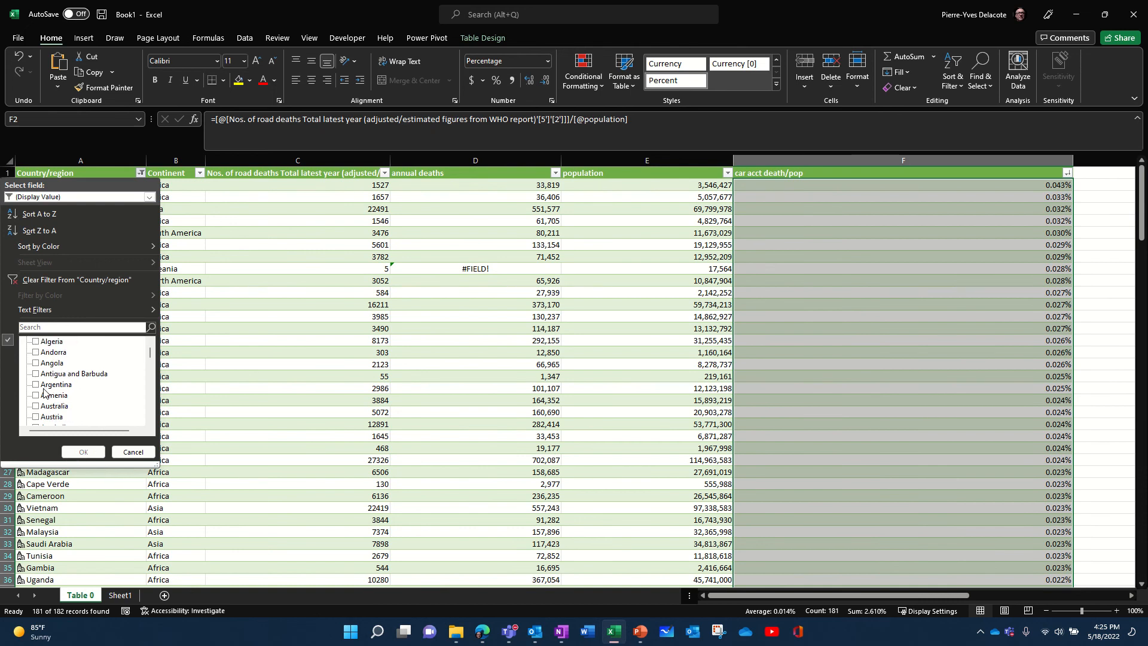
scroll(57, 404, "down", 10)
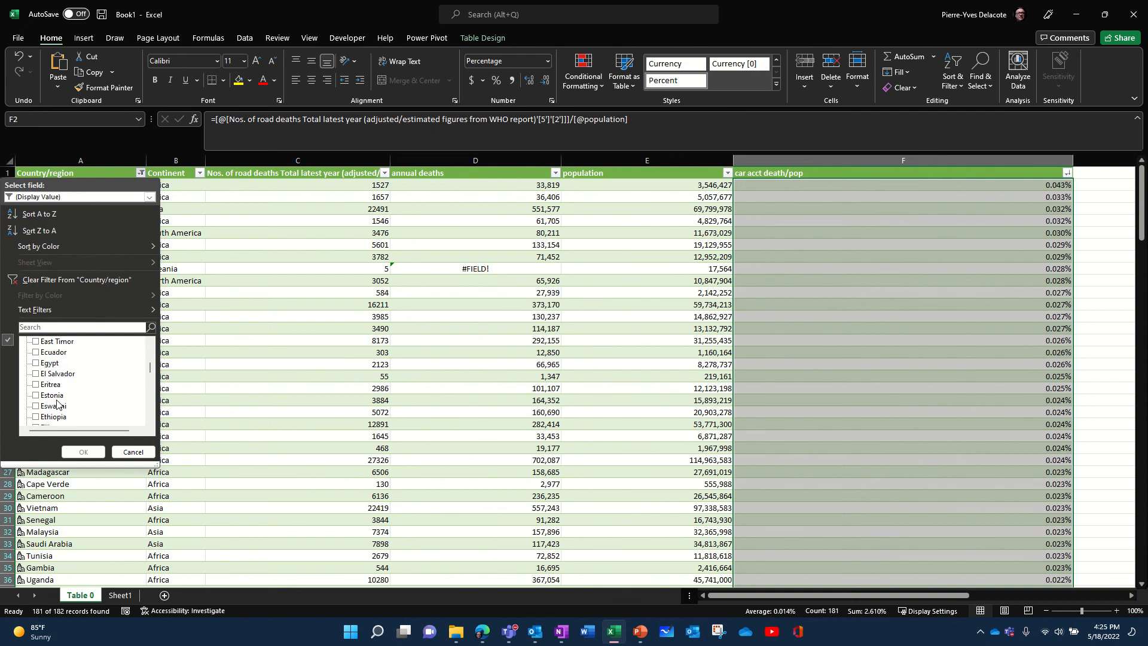
scroll(57, 403, "down", 5)
scroll(56, 404, "up", 2)
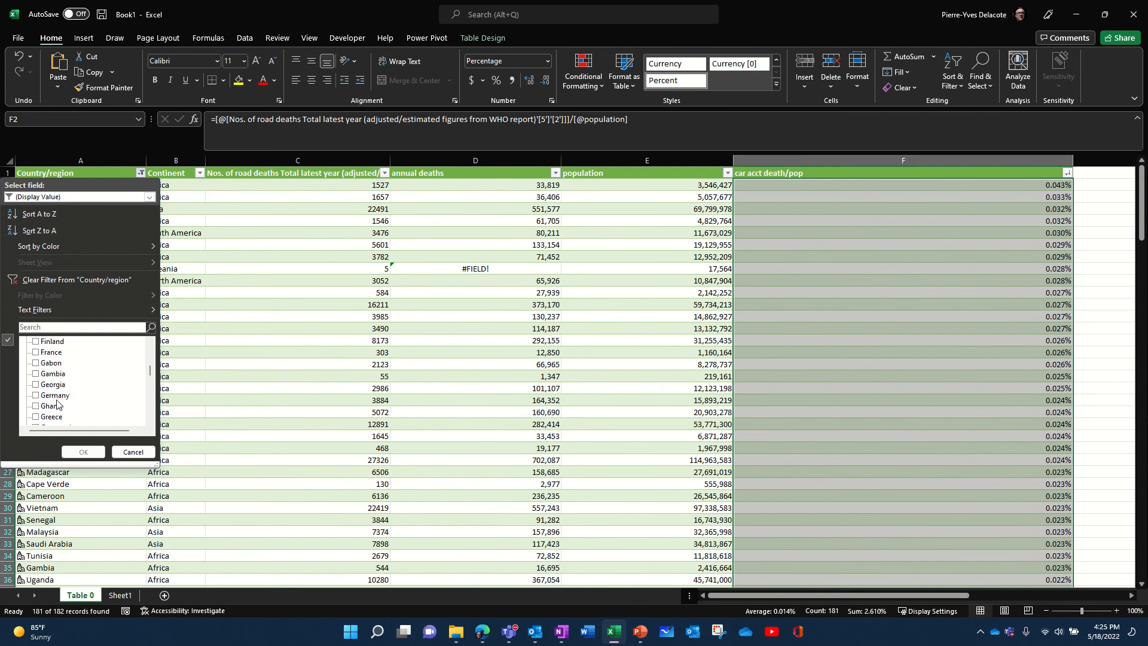
left_click(35, 352)
scroll(78, 404, "down", 3)
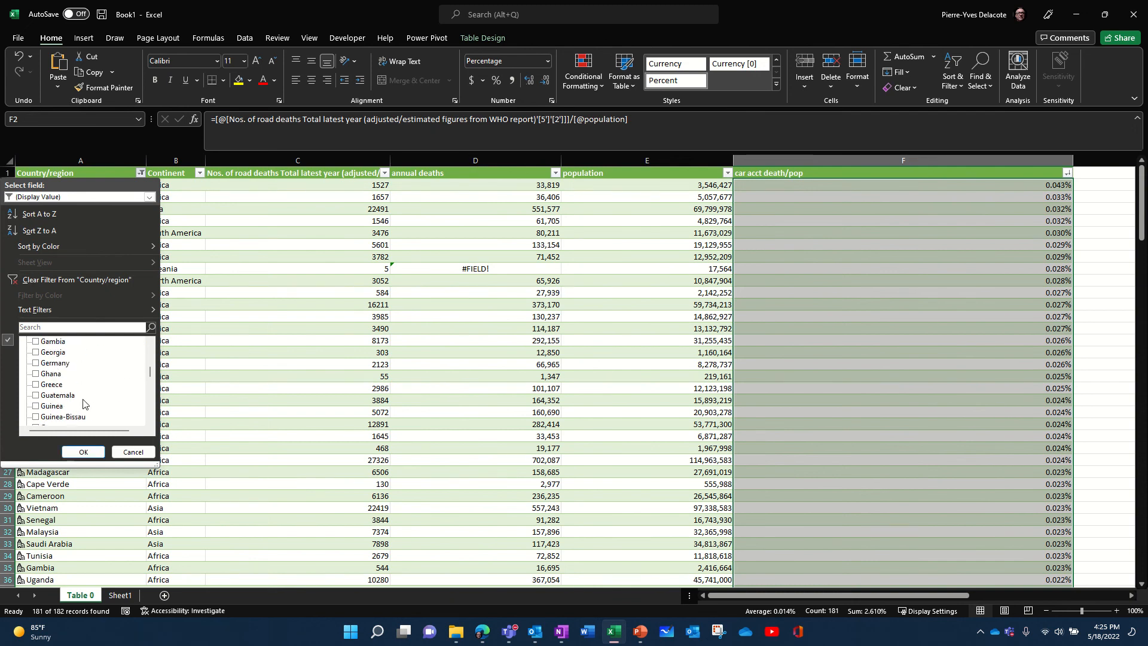
scroll(84, 404, "down", 15)
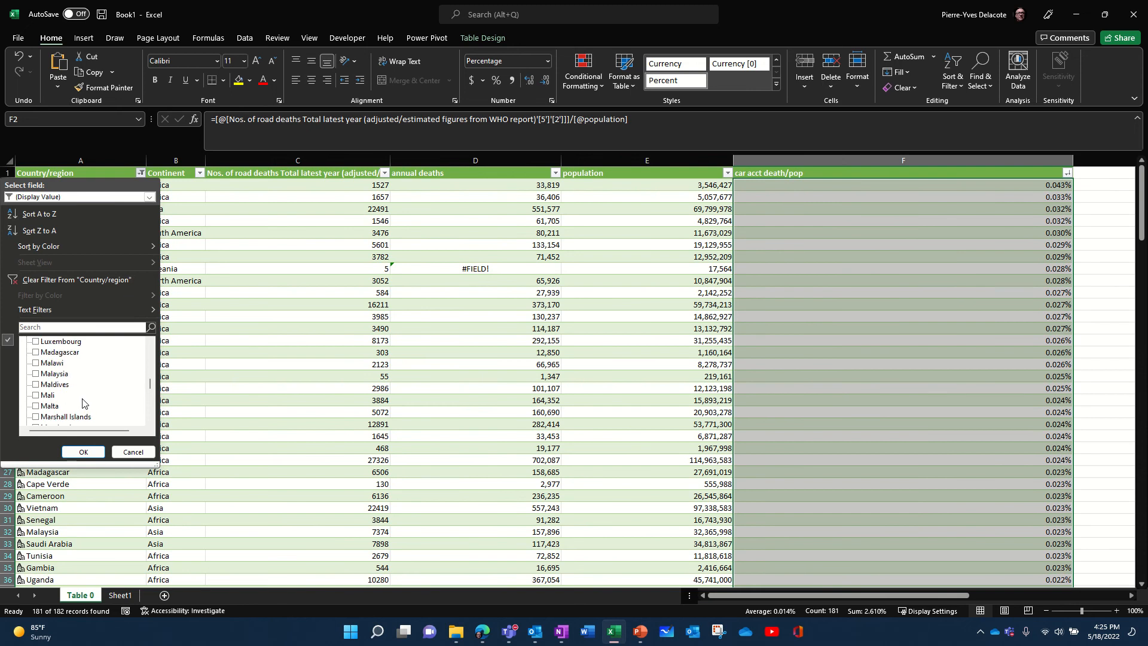
scroll(83, 404, "down", 17)
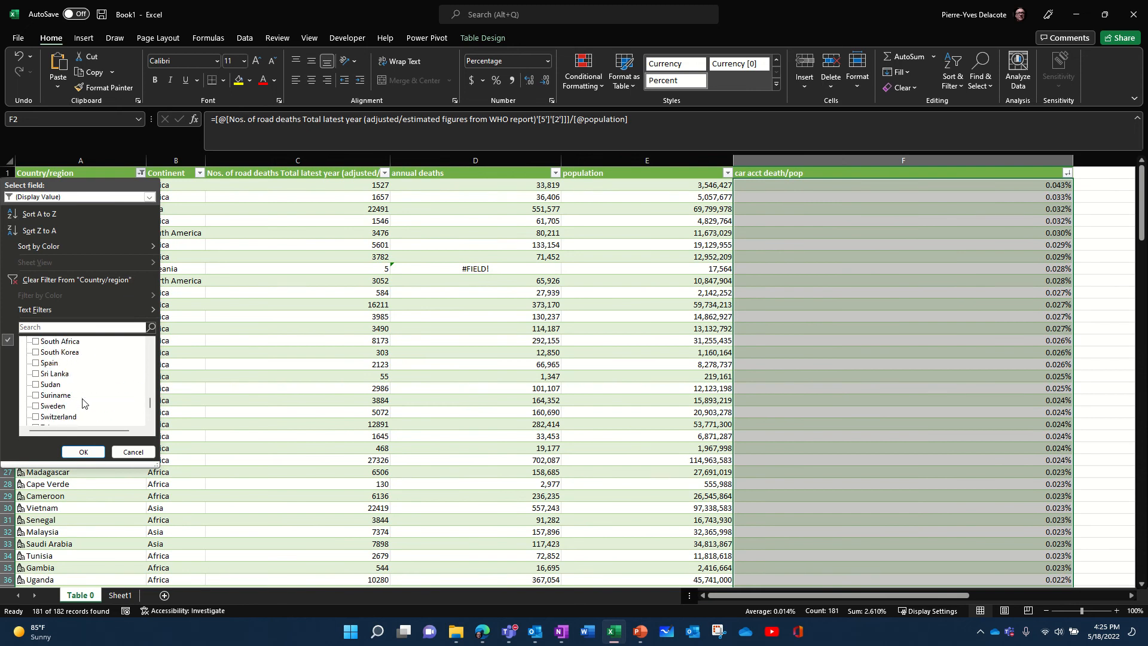
left_click(36, 385)
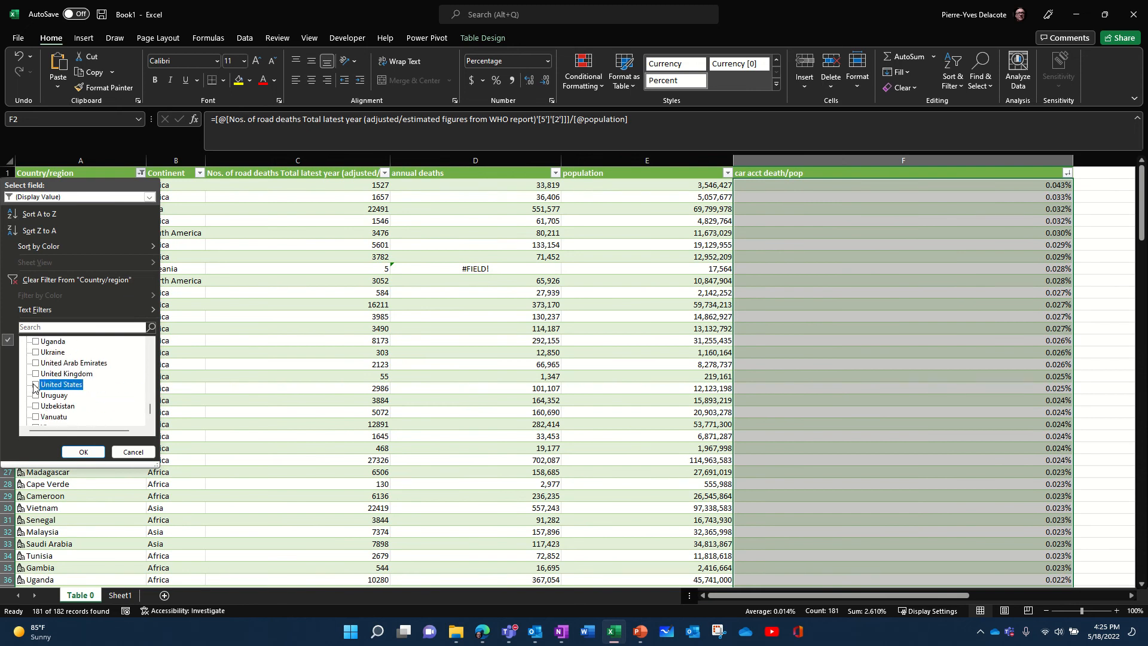
left_click(83, 451)
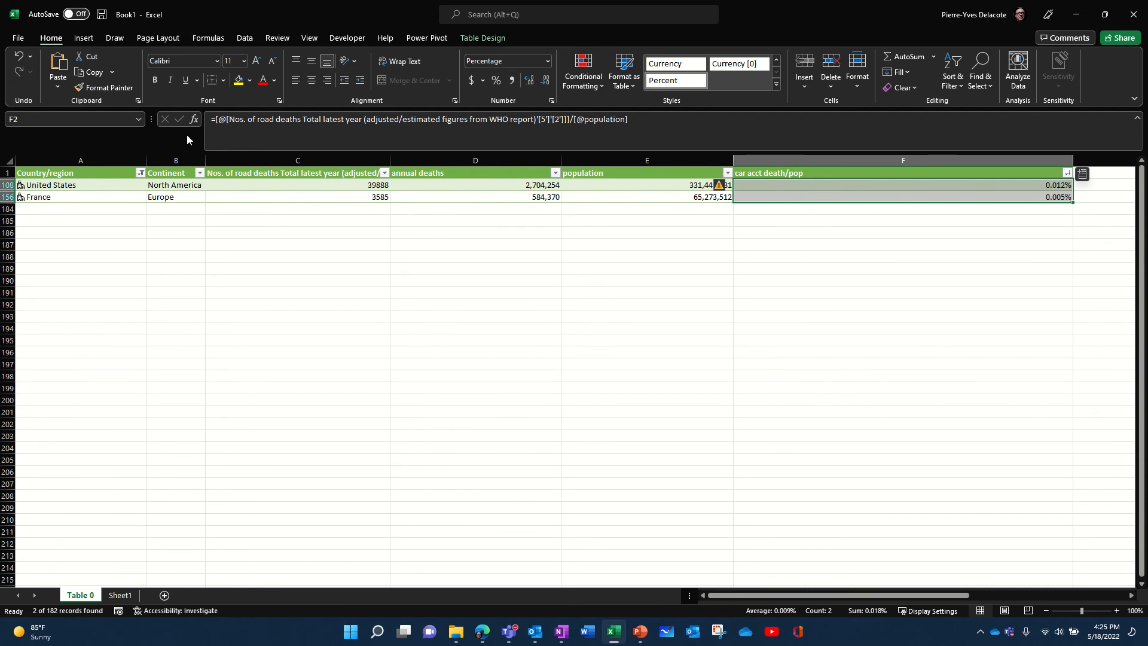
Look through the full list of available data types, including the Wolfram categories, without applying one.
left_click(245, 38)
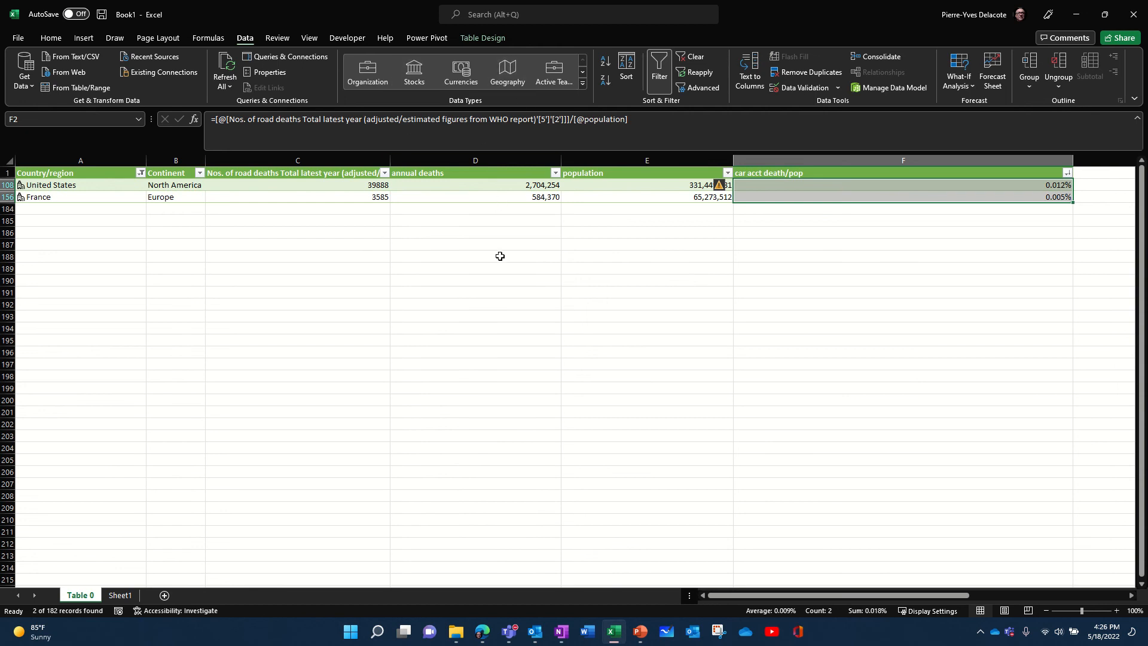
left_click(583, 85)
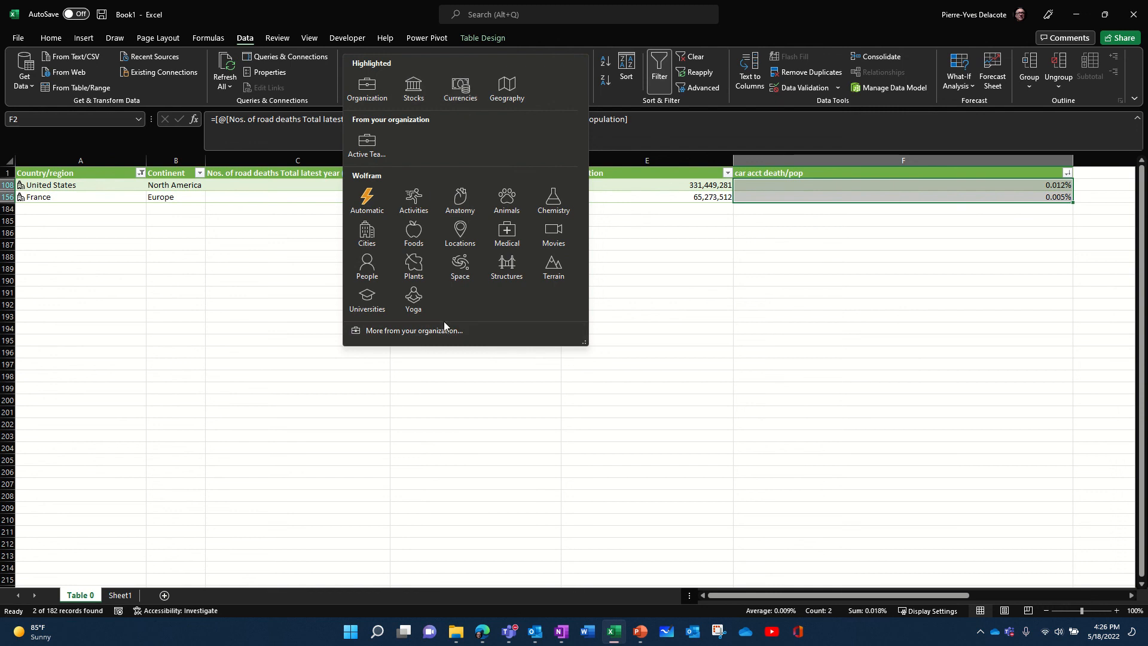
key("Escape")
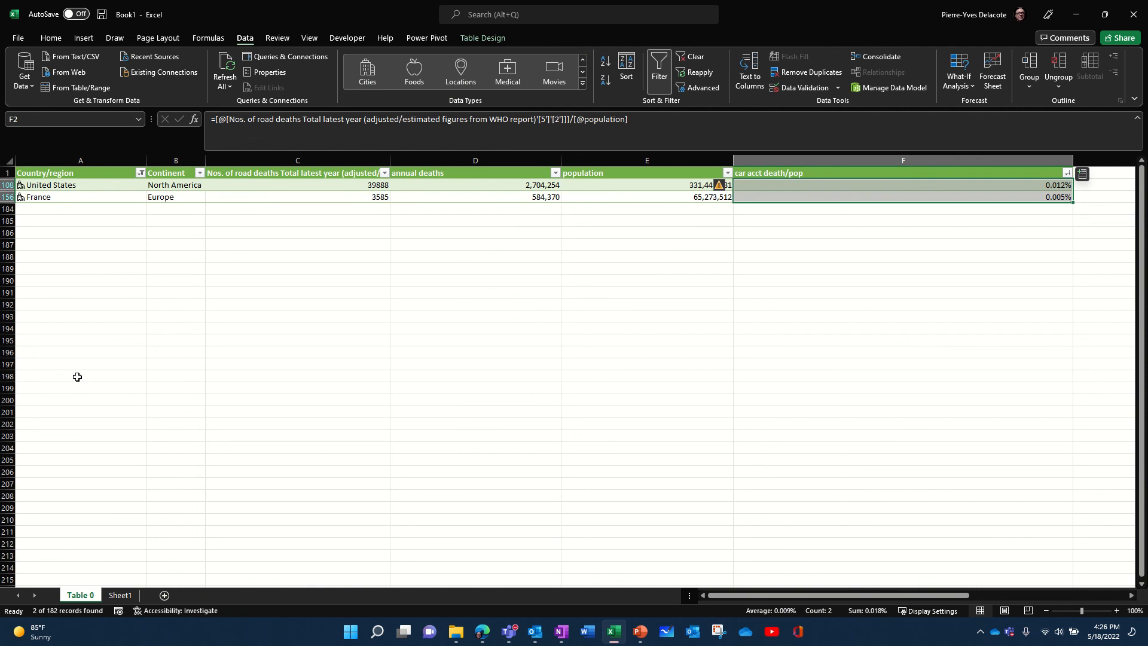
On Sheet1, enter Eisenhower in cell E8 and Einstein in E9.
left_click(117, 596)
left_click(191, 258)
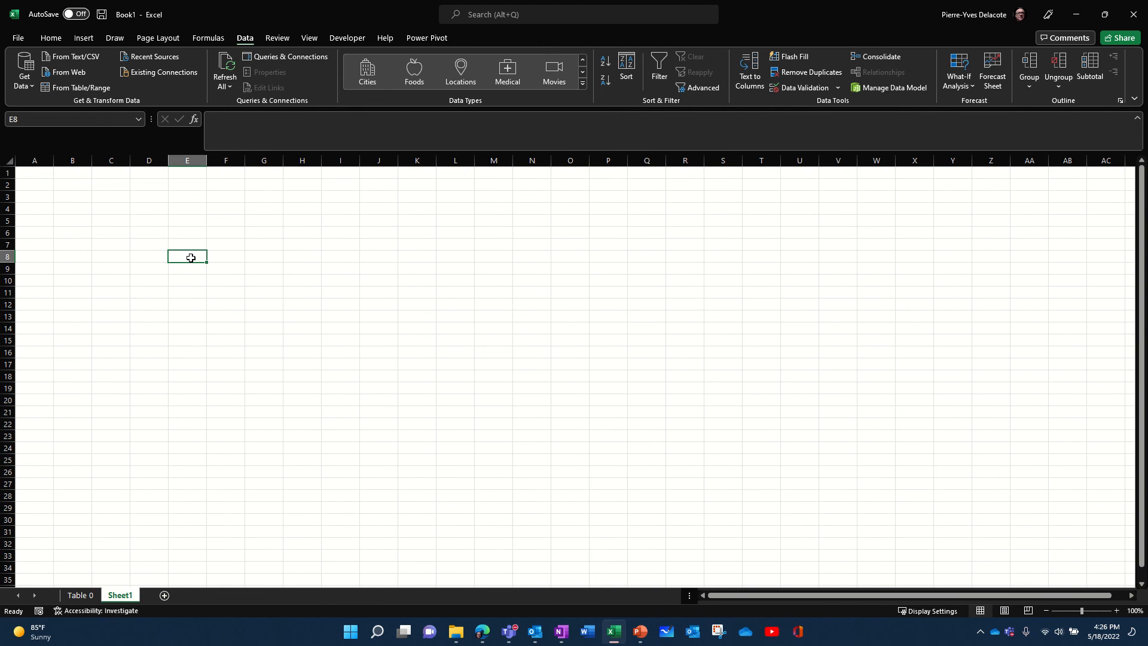
type("Ei")
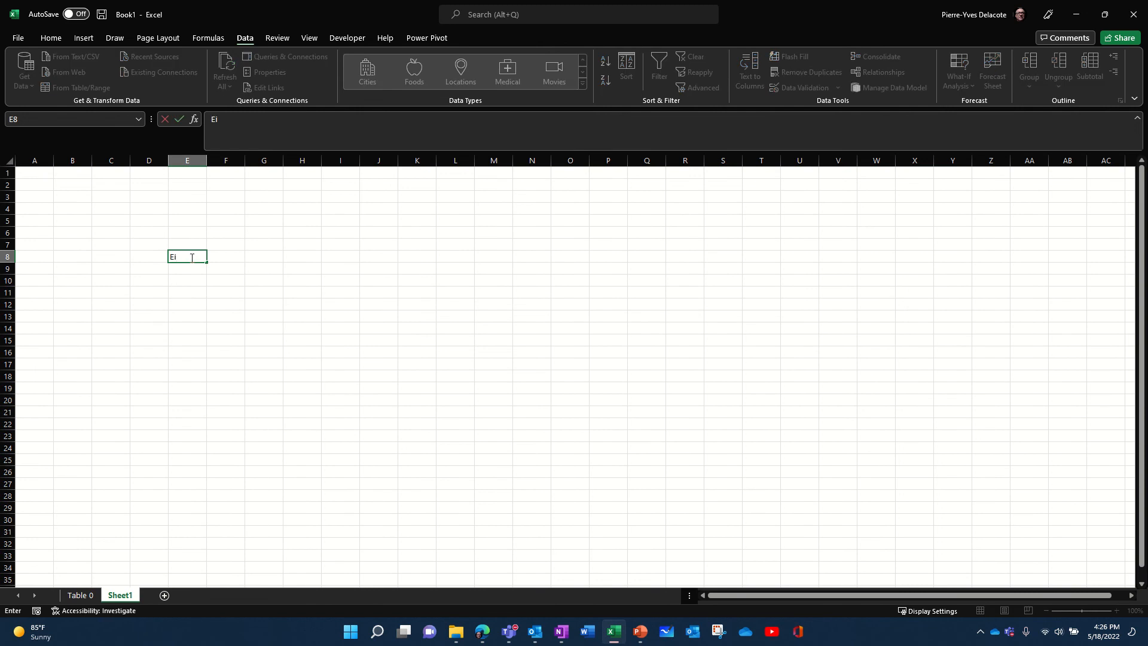
type("senhower")
key("Return")
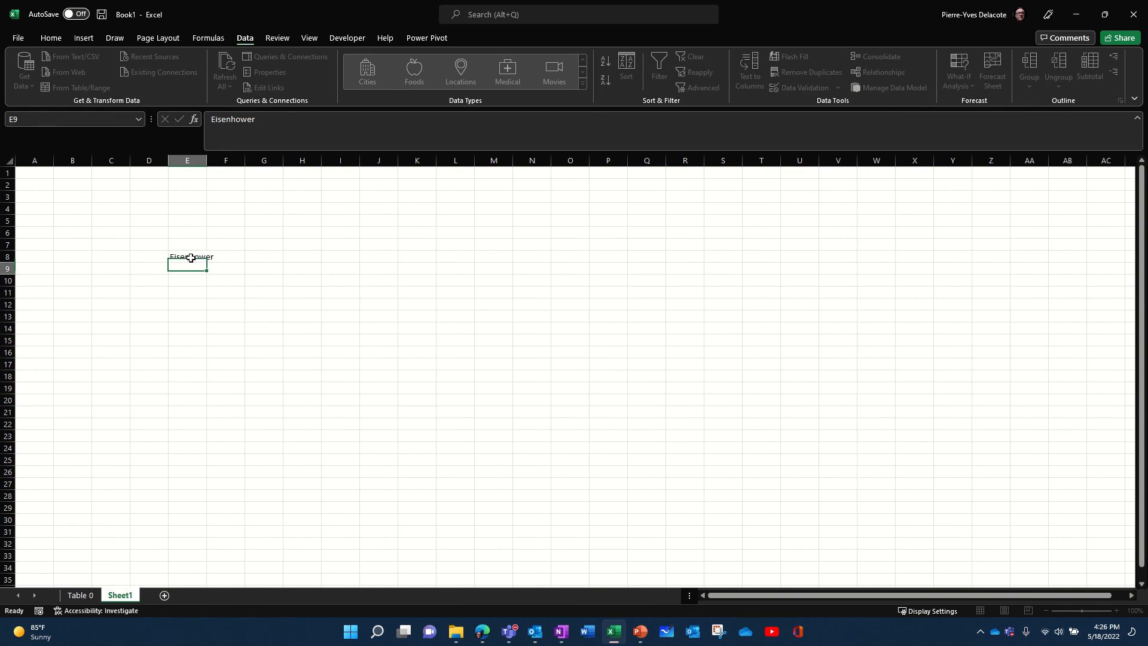
type("Einstein")
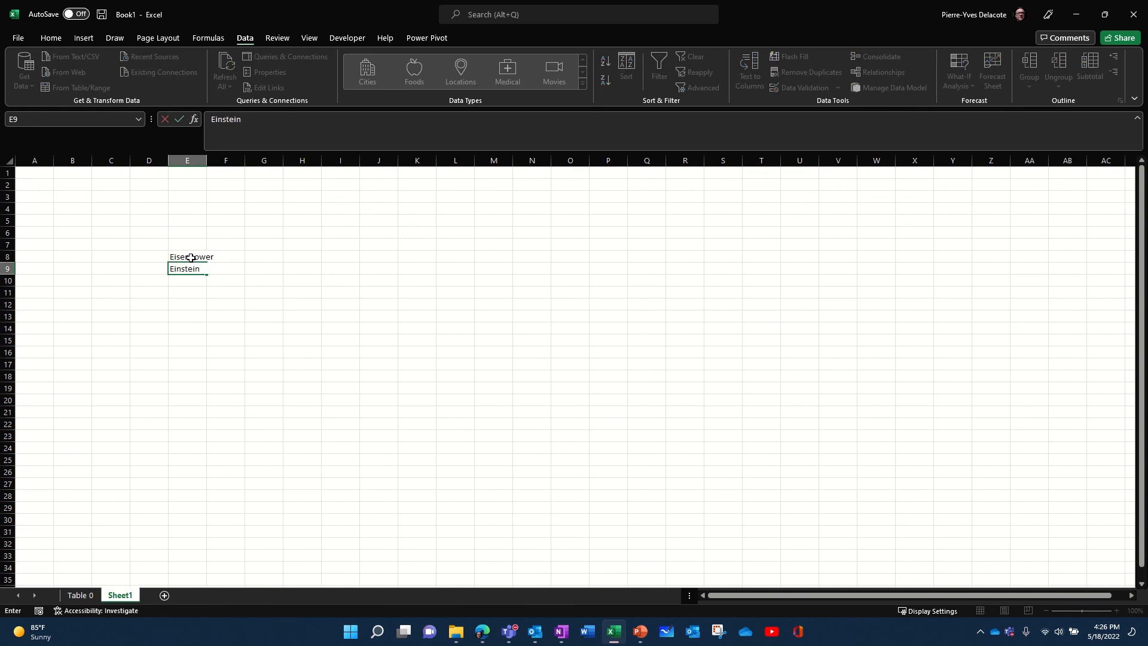
key("Return")
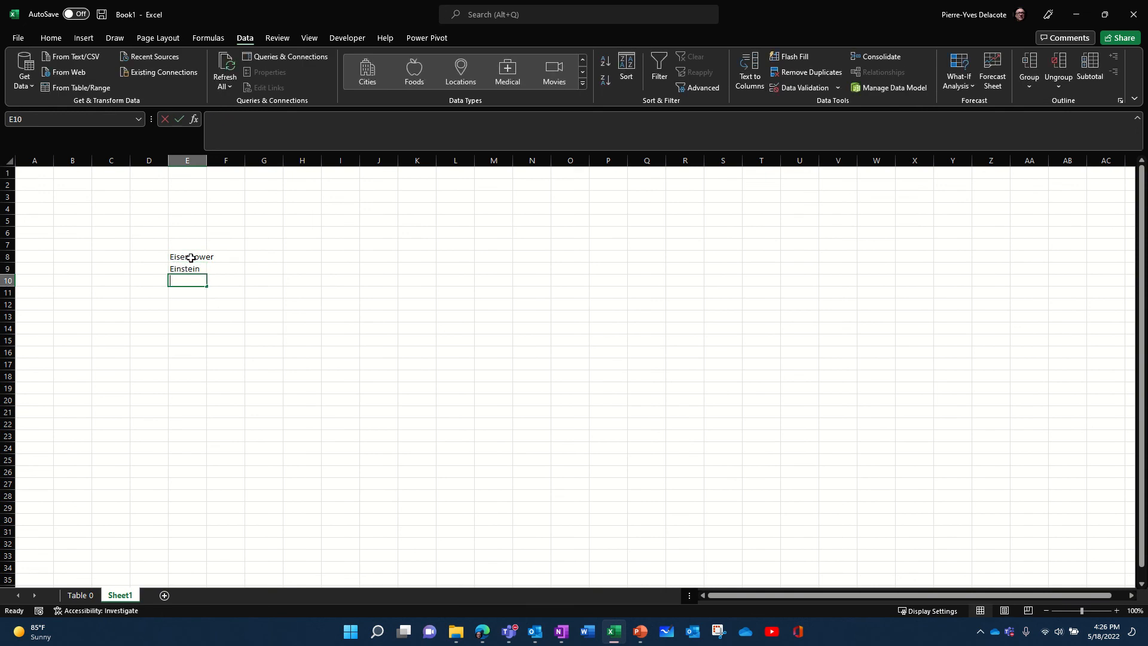
Enter Bethoven in cell E10 and Rembrandt in E11 to complete the list of names.
type("Bethoven0")
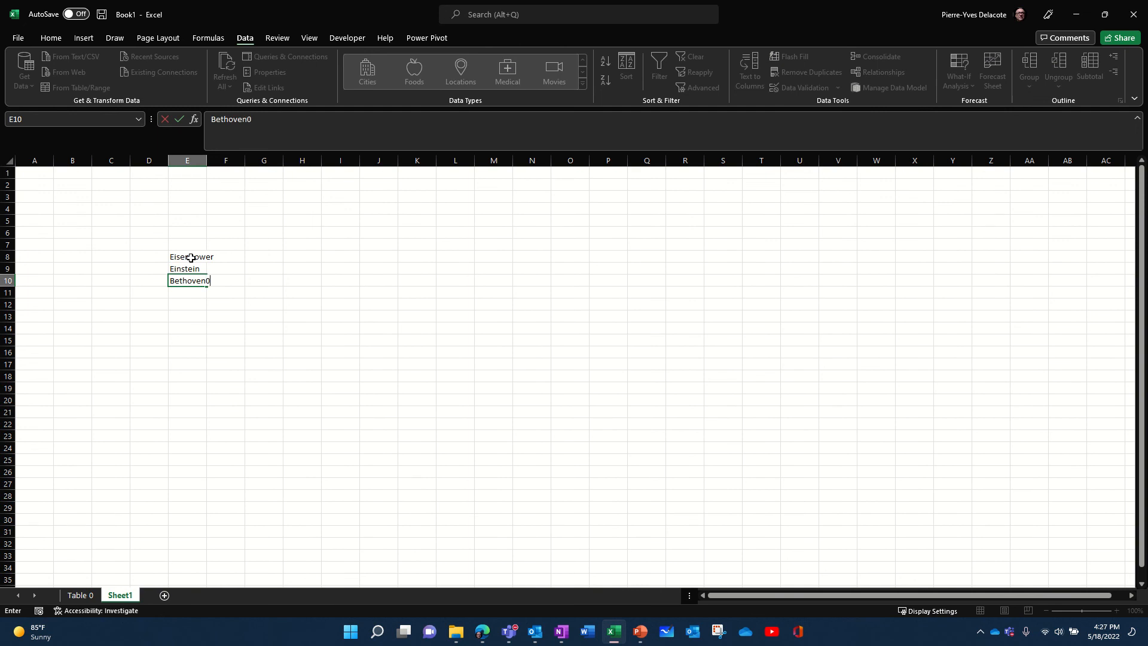
key("Return")
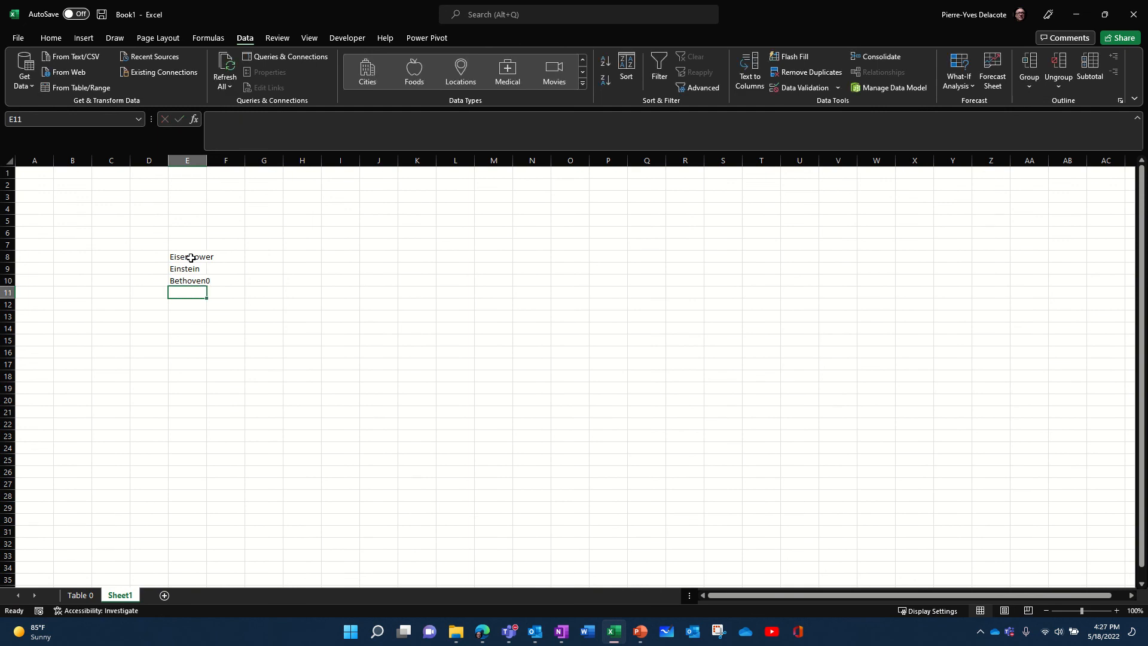
left_click(195, 281)
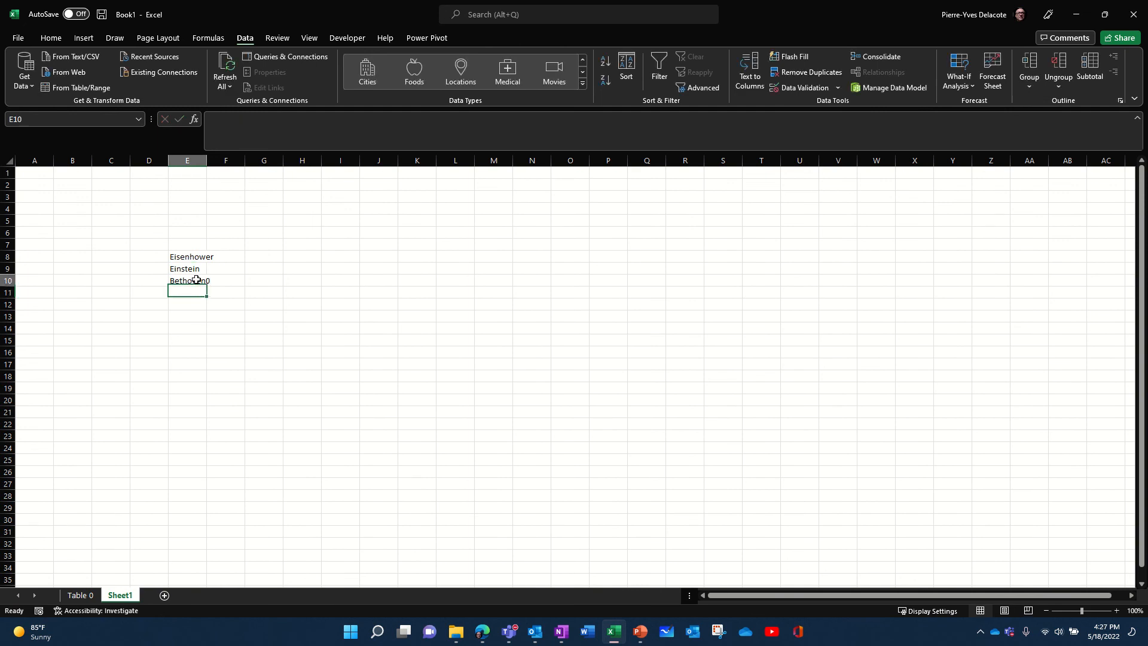
left_click(289, 123)
key("BackSpace")
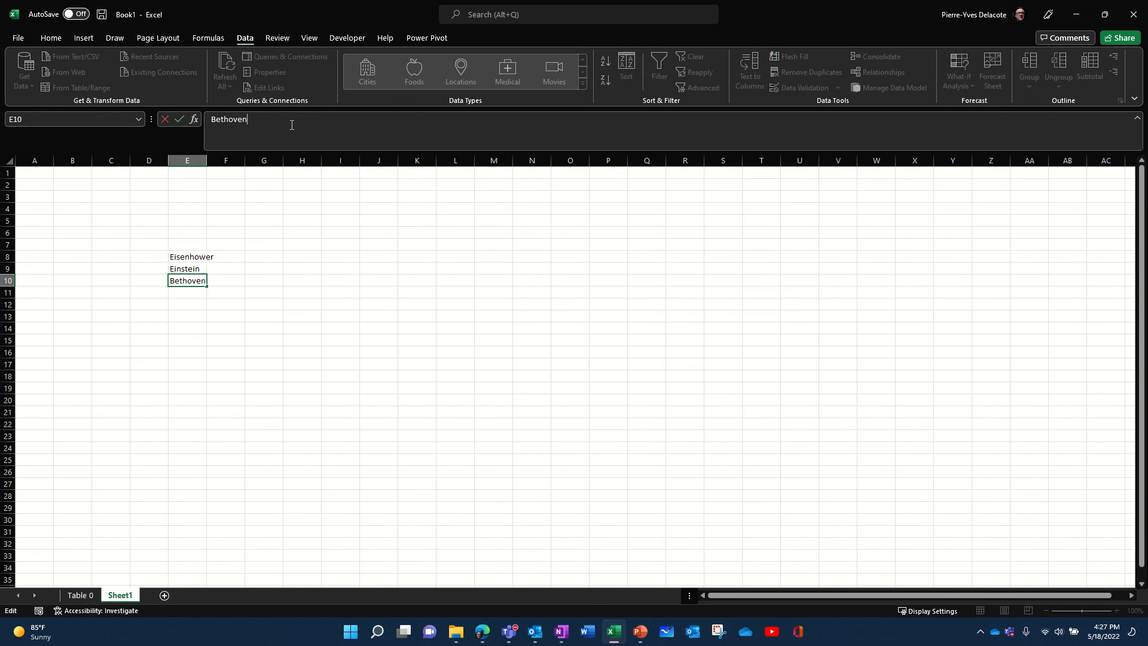
left_click(186, 293)
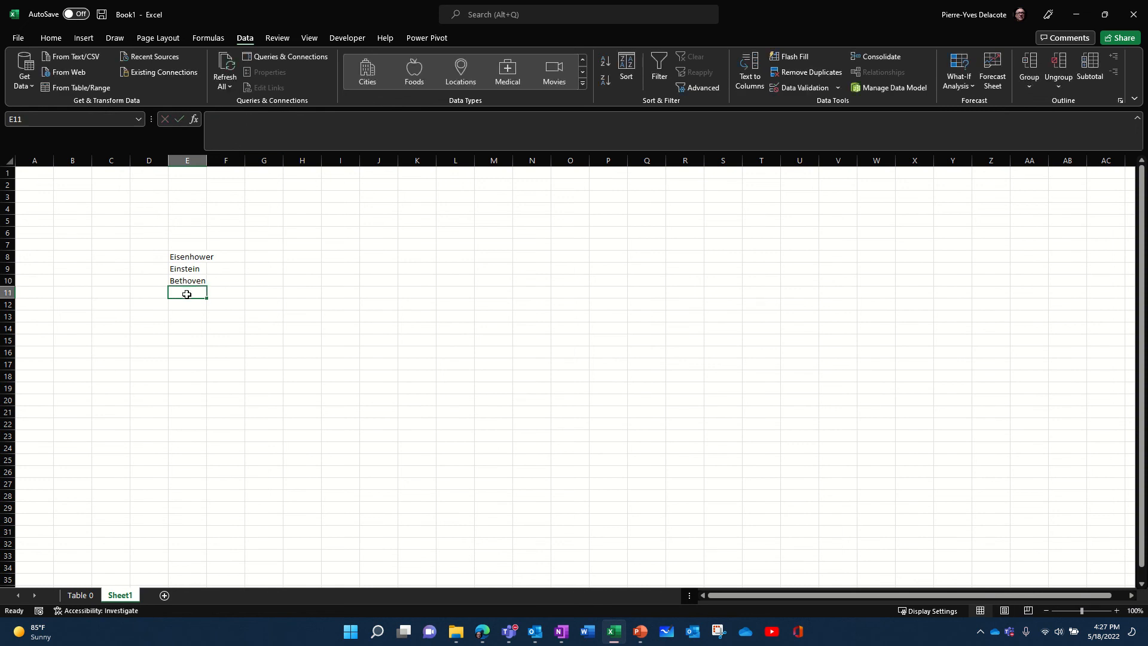
type("Rembrandt")
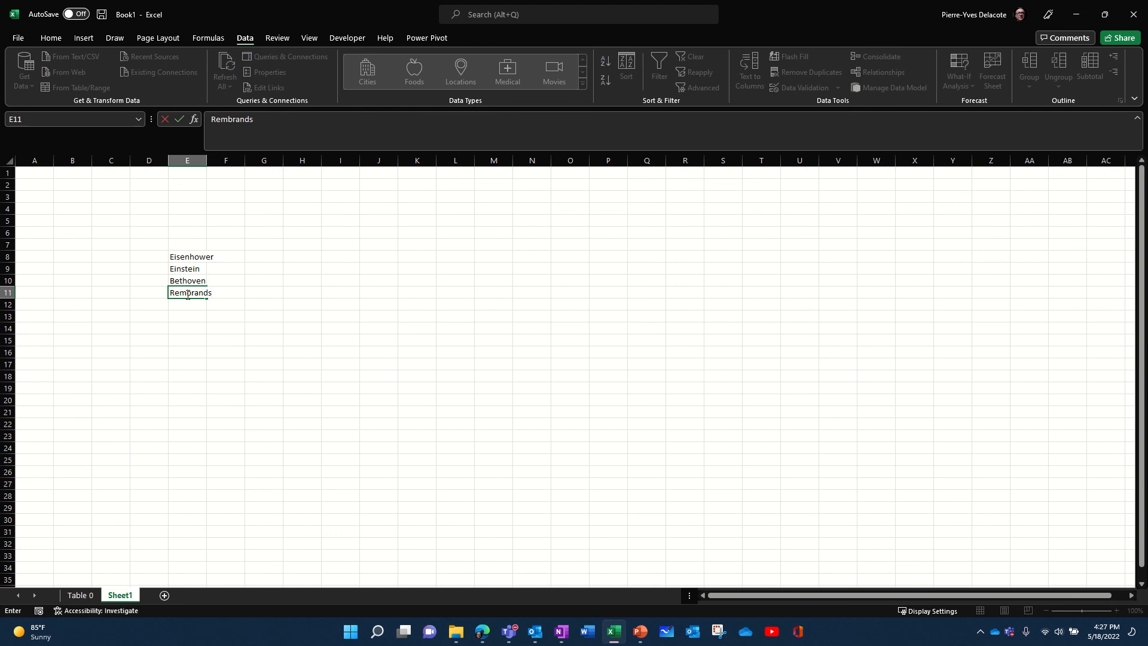
Convert the Eisenhower entry in E8 to the Wolfram People data type.
left_click(173, 258)
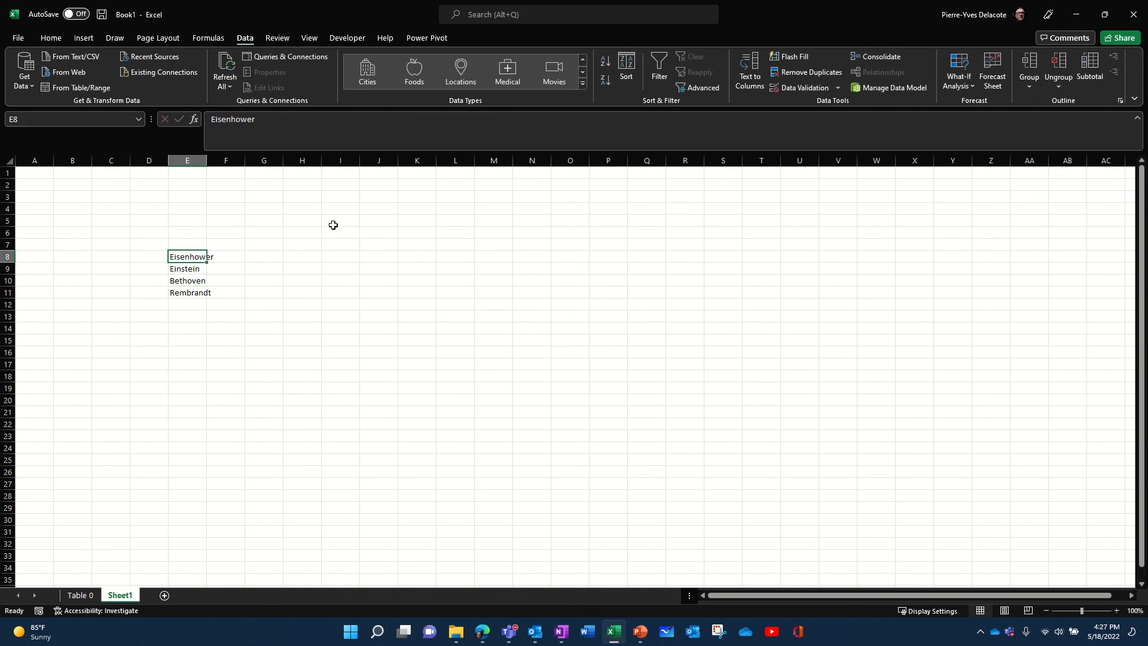
left_click(582, 84)
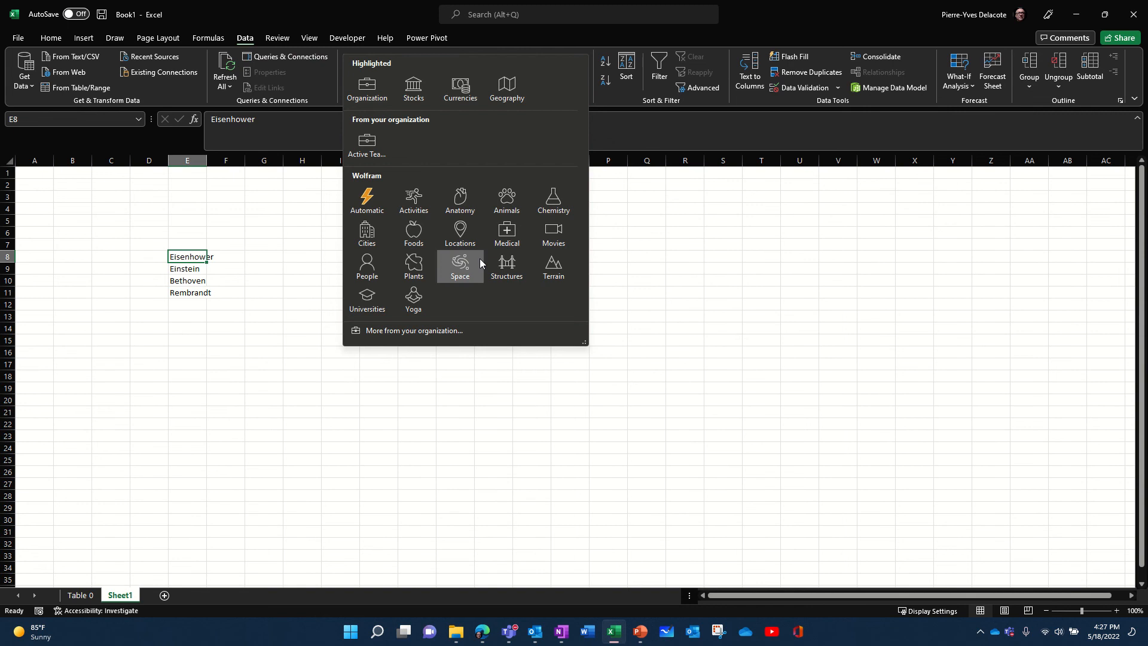
left_click(367, 266)
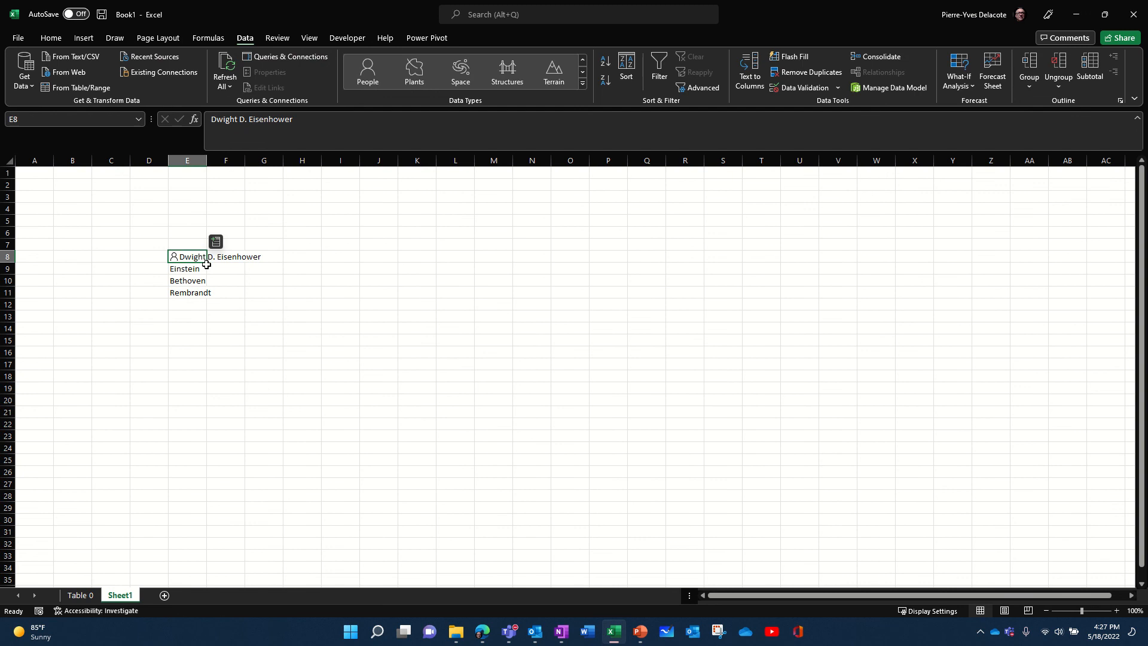
Try to extend the People data type by filling E8 down through E11, and undo the fill.
left_click_drag(207, 262, 207, 298)
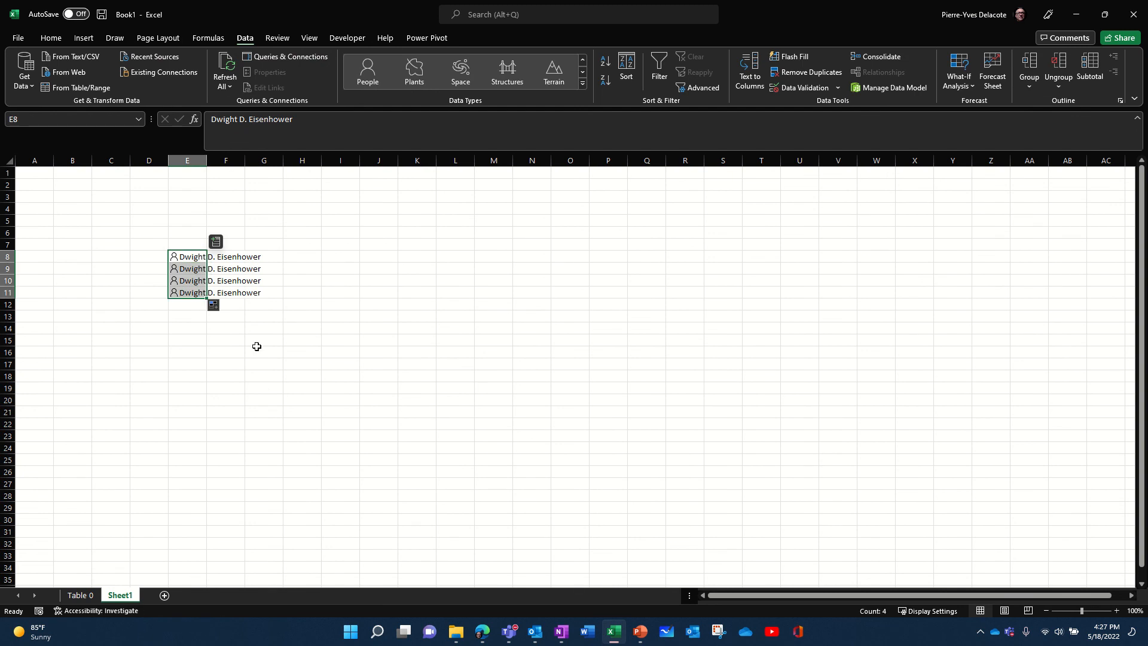
left_click(188, 255)
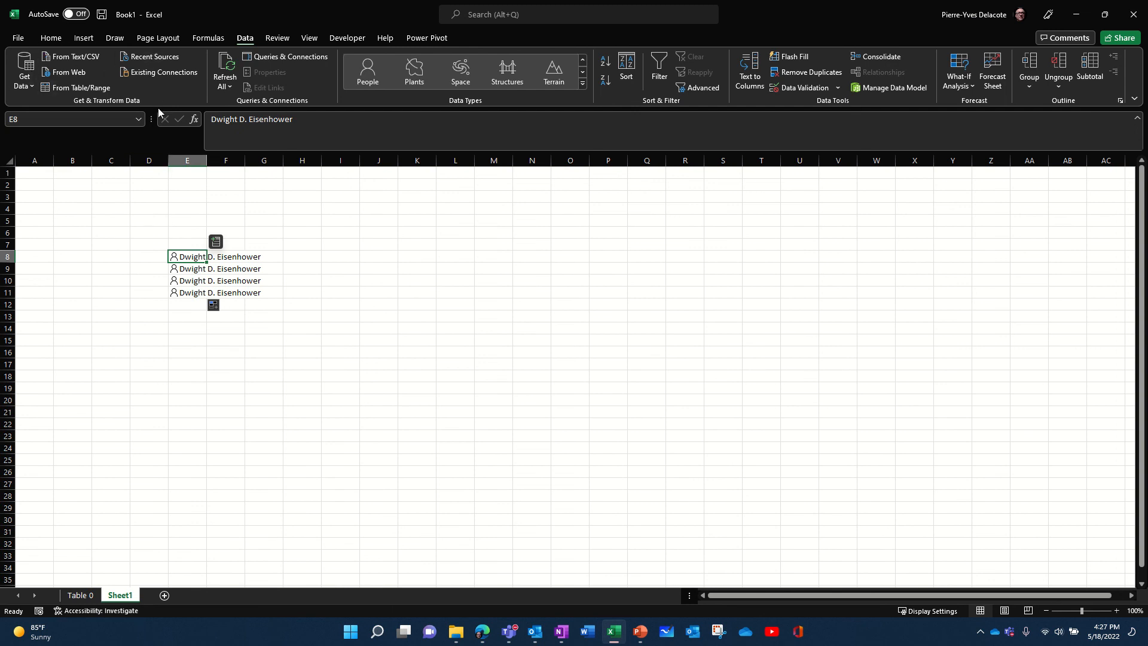
key("ctrl+z")
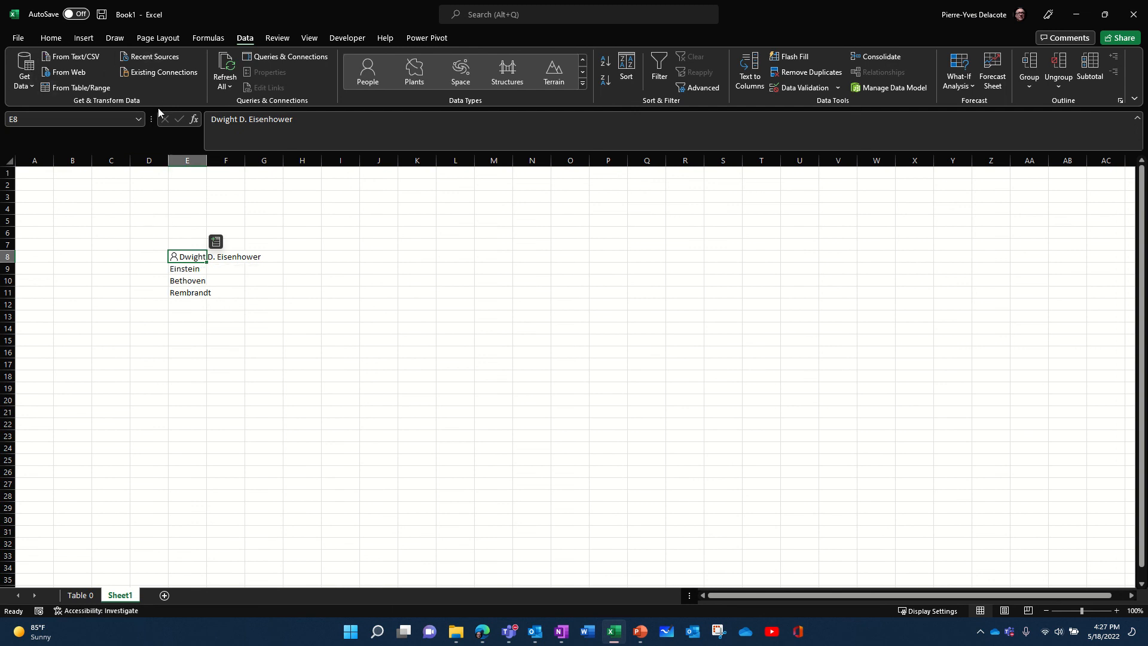
Convert the names in E8:E11 to the Wolfram People data type and fit column E to its contents.
left_click(190, 272)
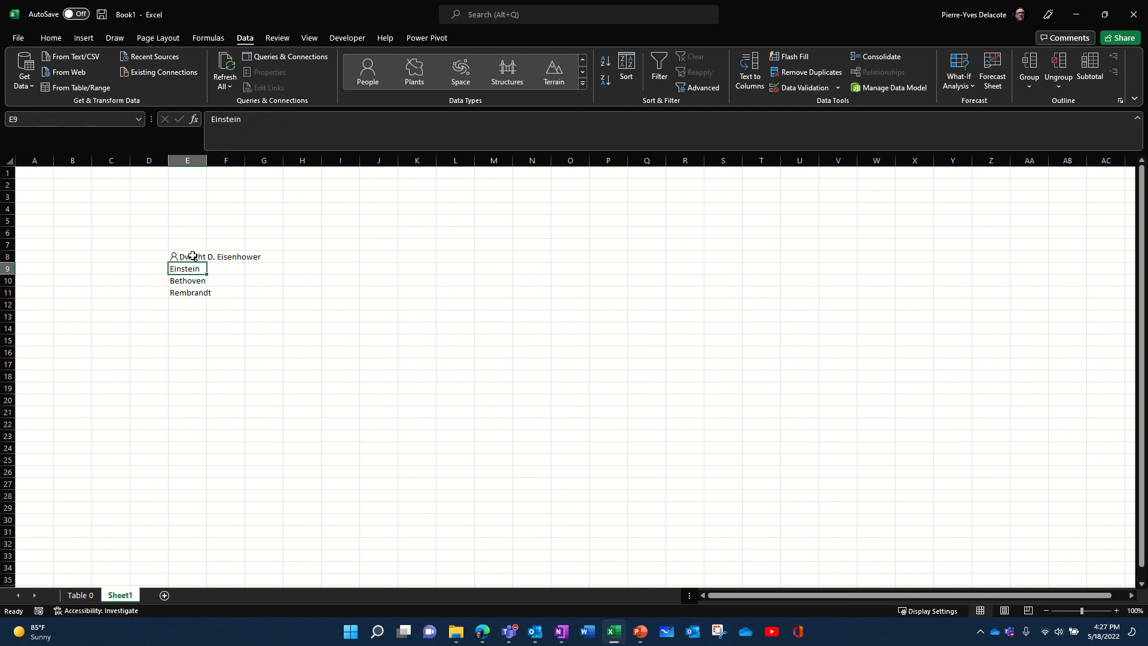
left_click_drag(192, 256, 195, 292)
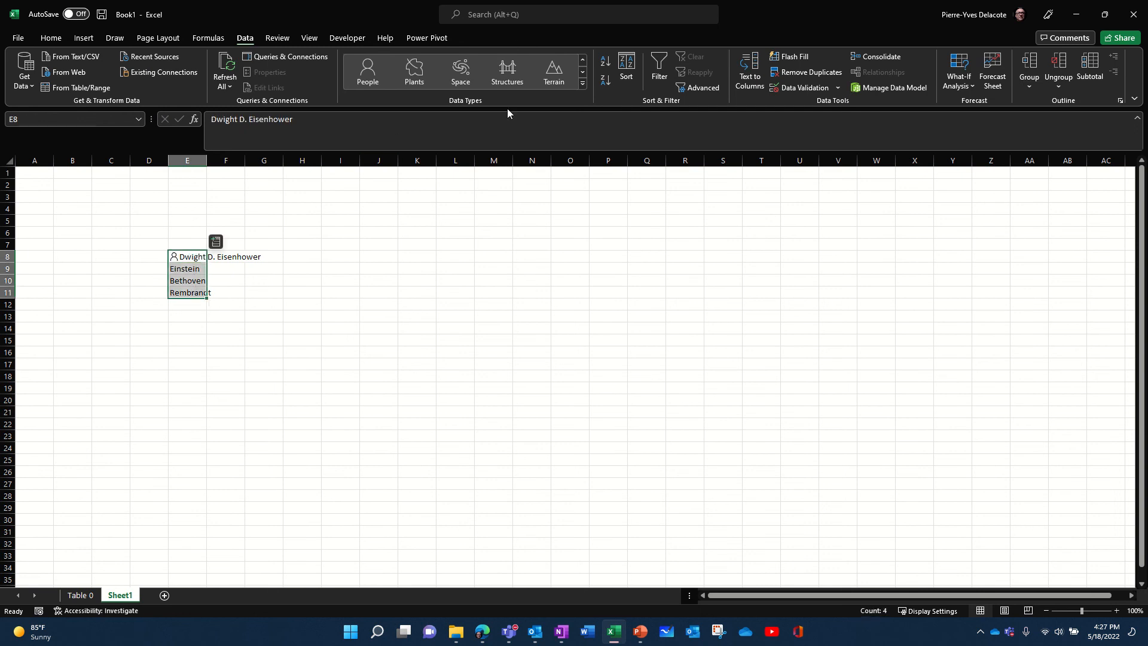
left_click(367, 70)
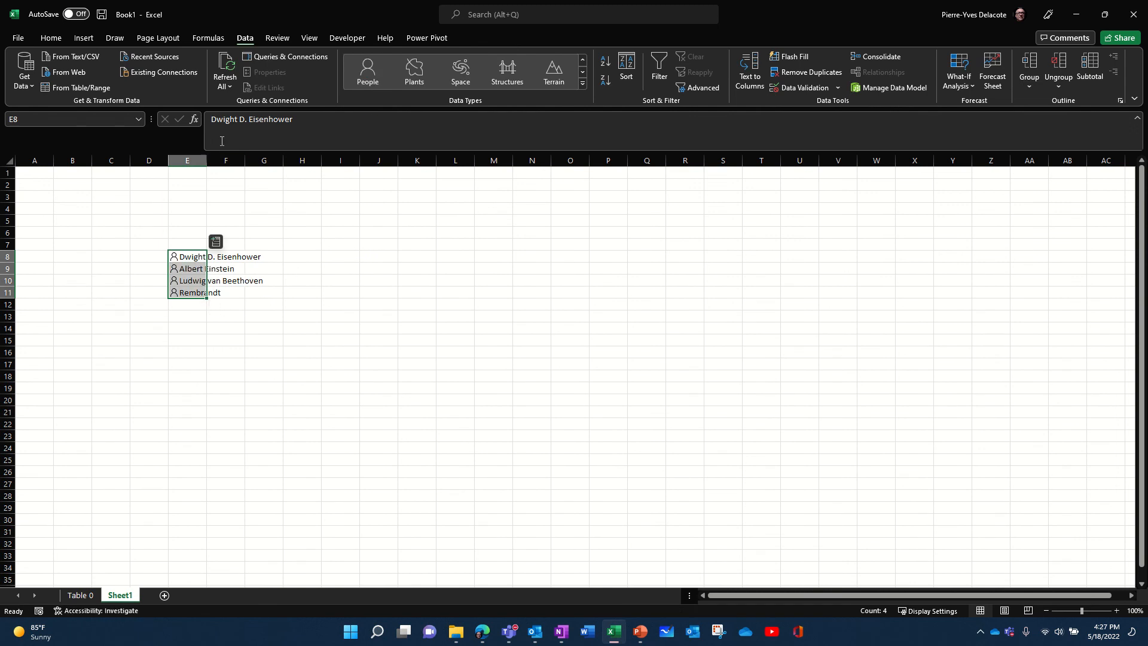
double_click(207, 159)
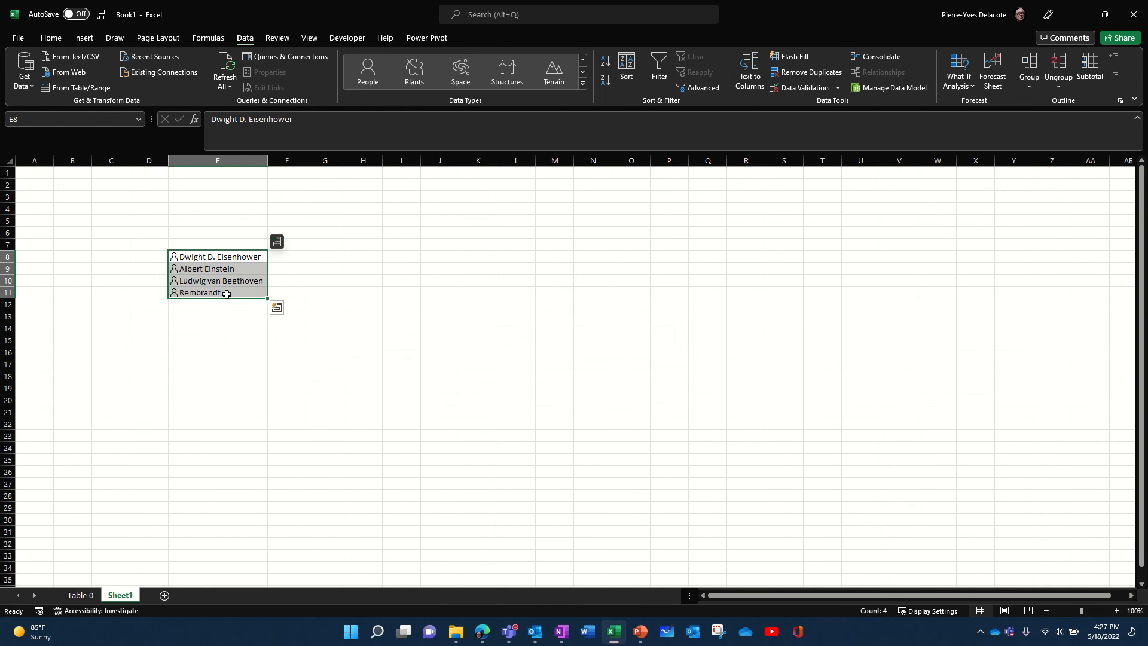
View Eisenhower's data card, and extract the date of birth and date of death fields from E8 into F8 and G8.
left_click(175, 261)
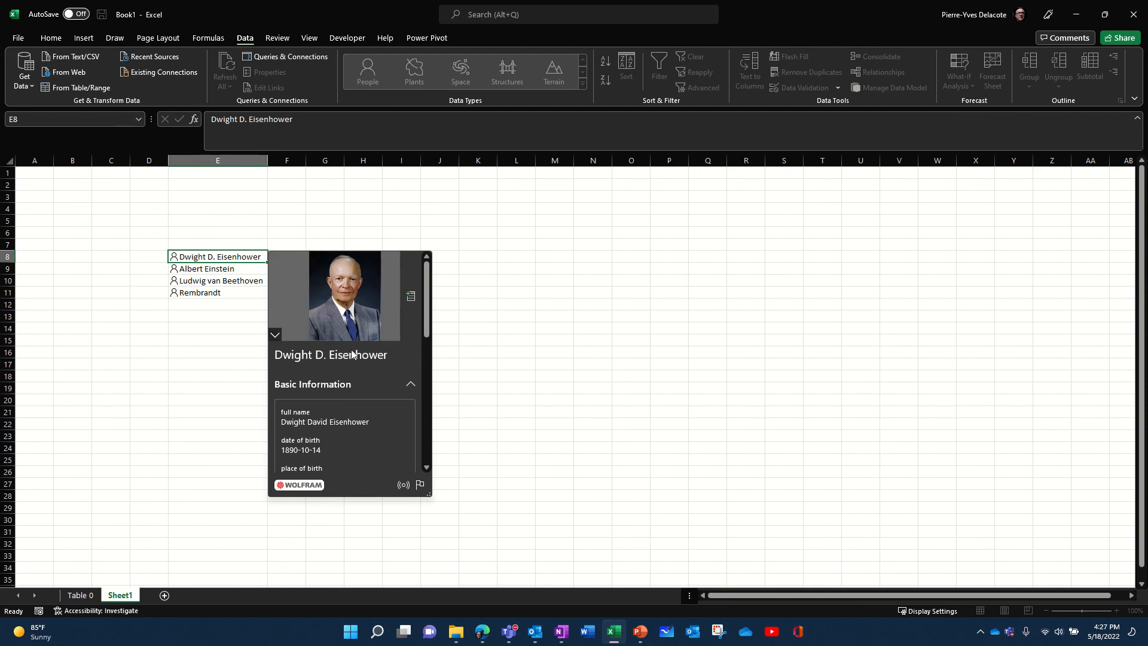
key("Escape")
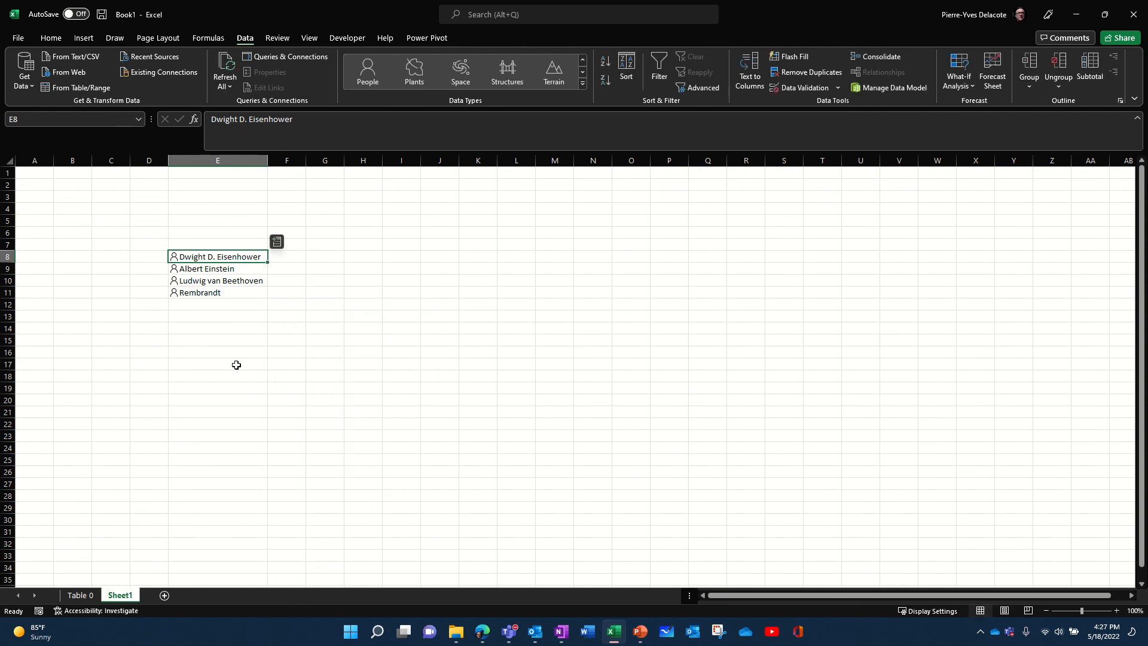
left_click(277, 242)
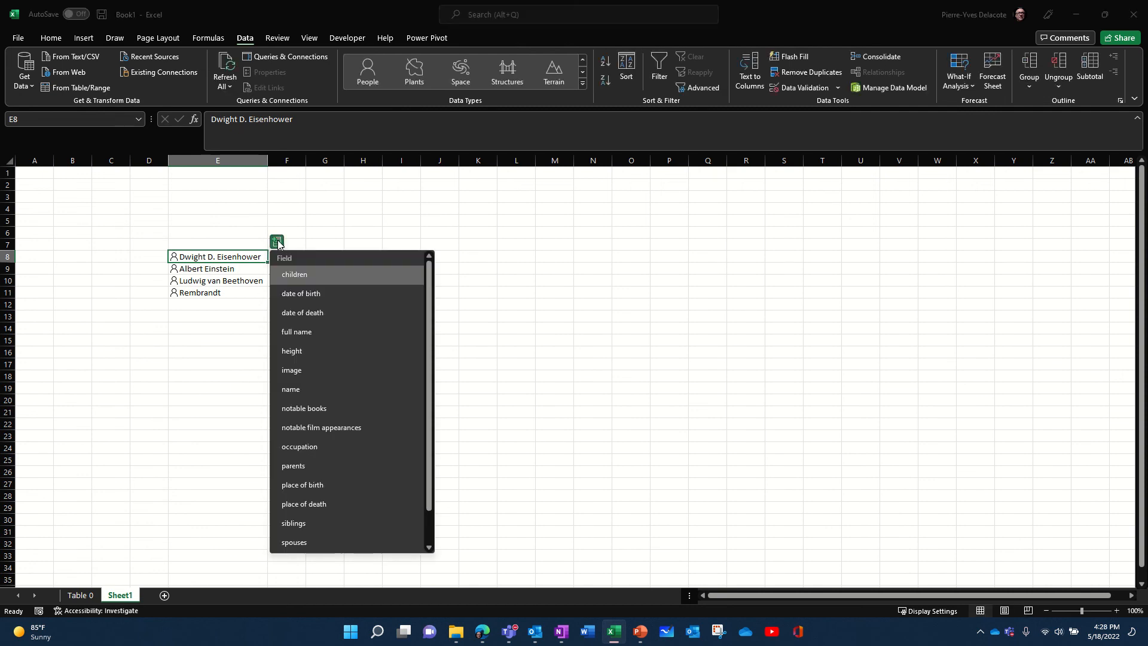
left_click(322, 293)
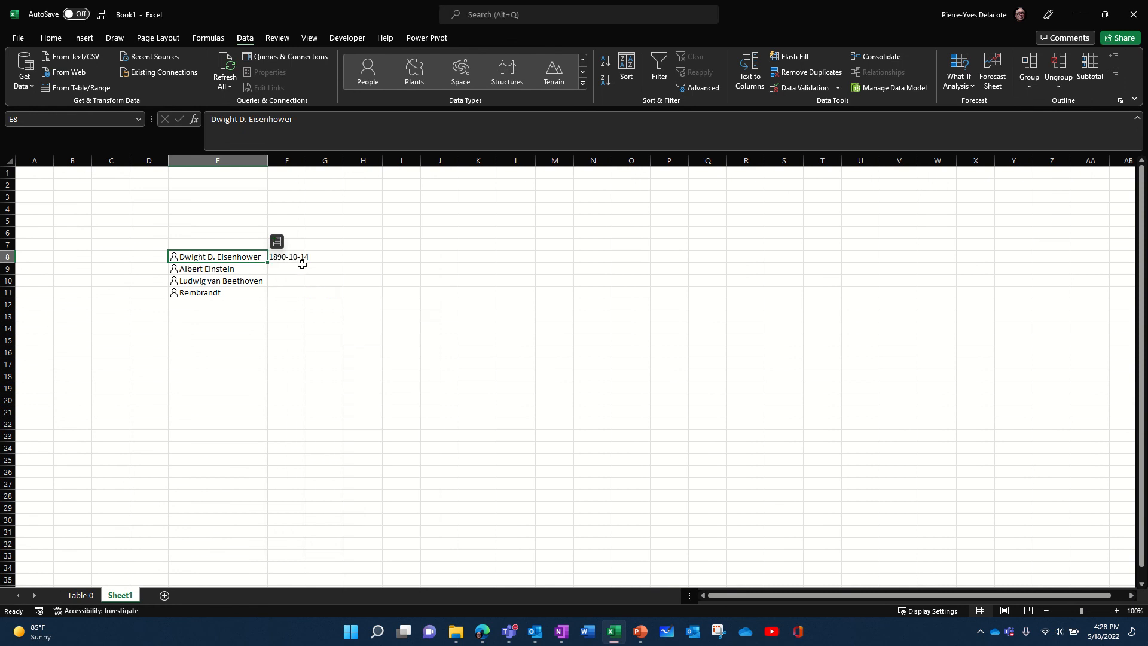
left_click(277, 242)
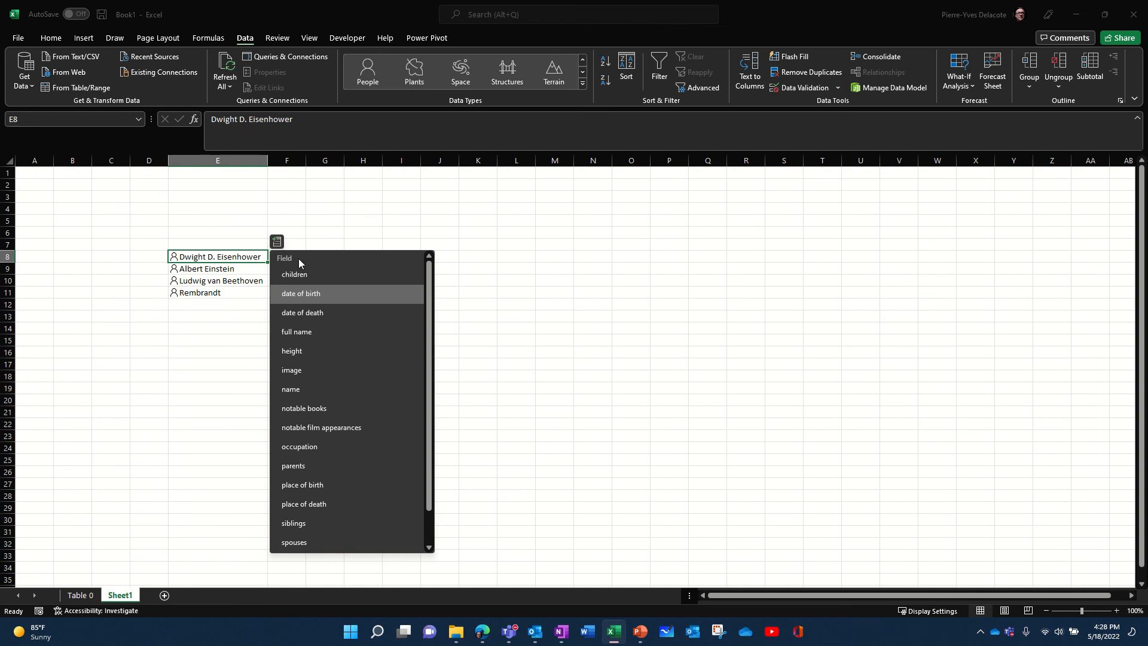
left_click(307, 309)
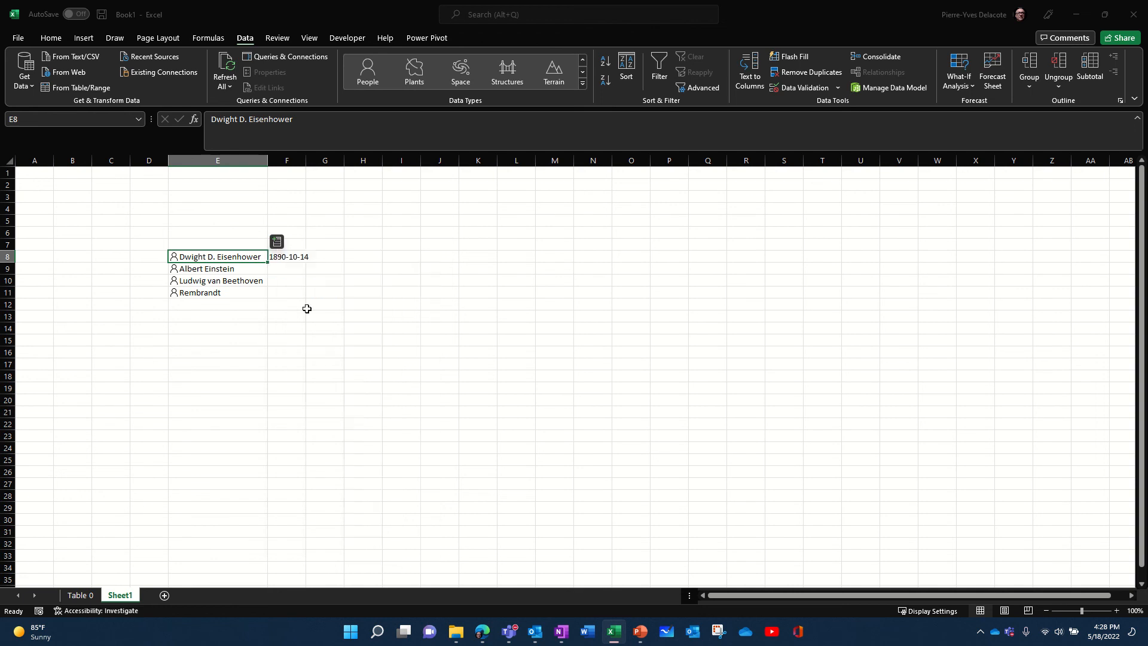
Extract the notable books and image fields for Eisenhower from E8 into H8 and I8.
left_click(277, 242)
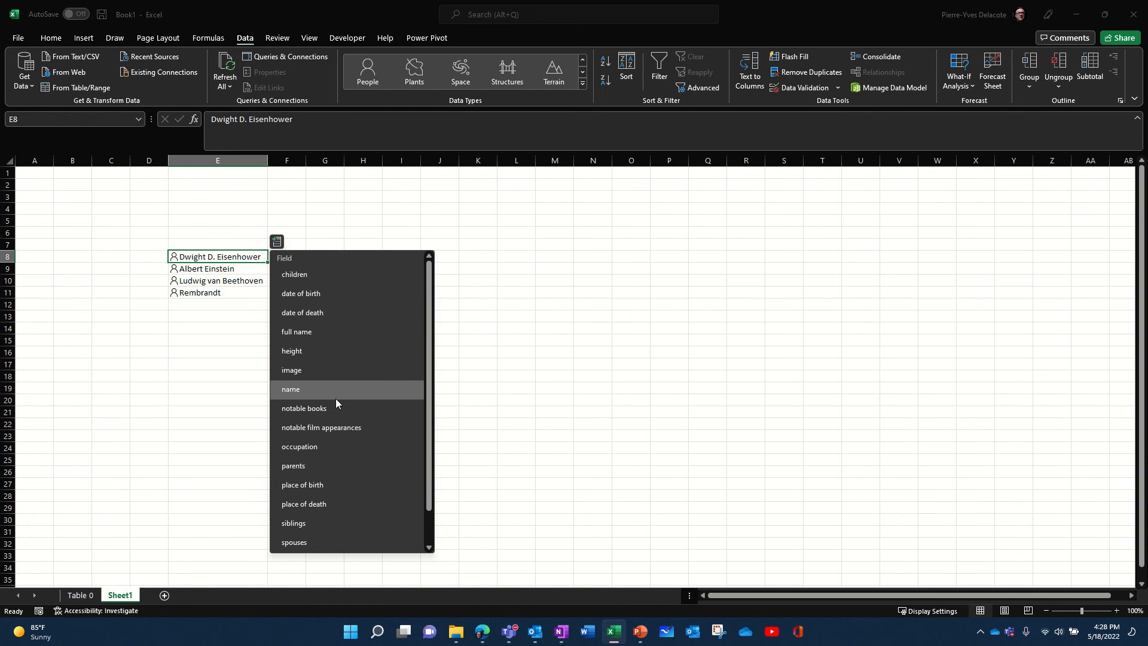
scroll(336, 401, "down", 1)
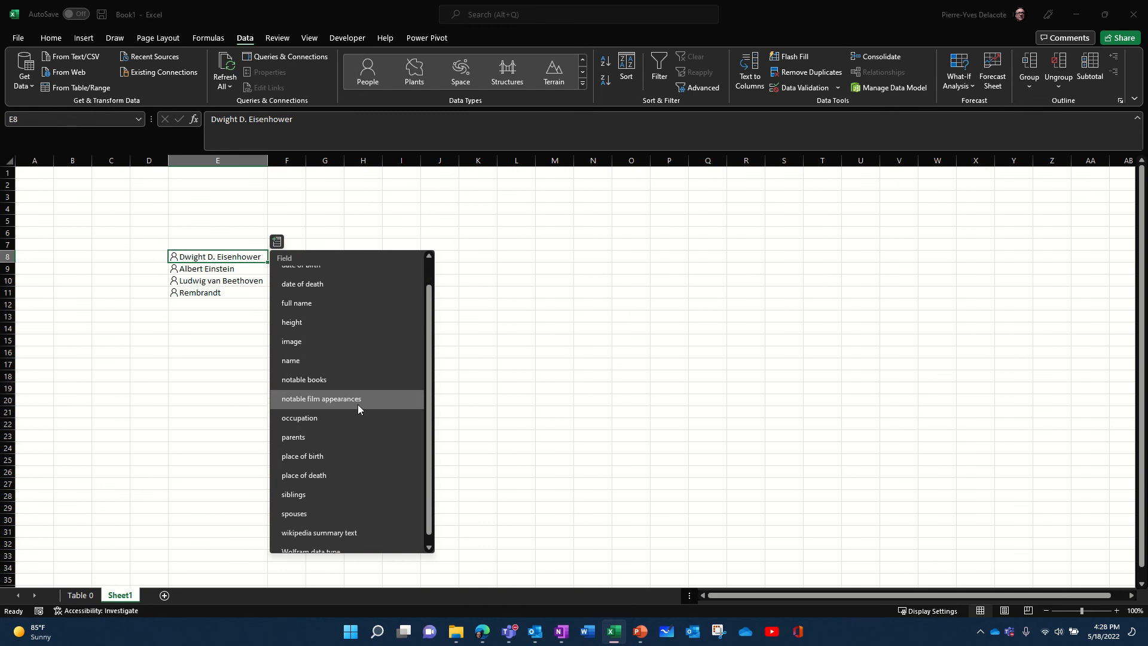
left_click(328, 379)
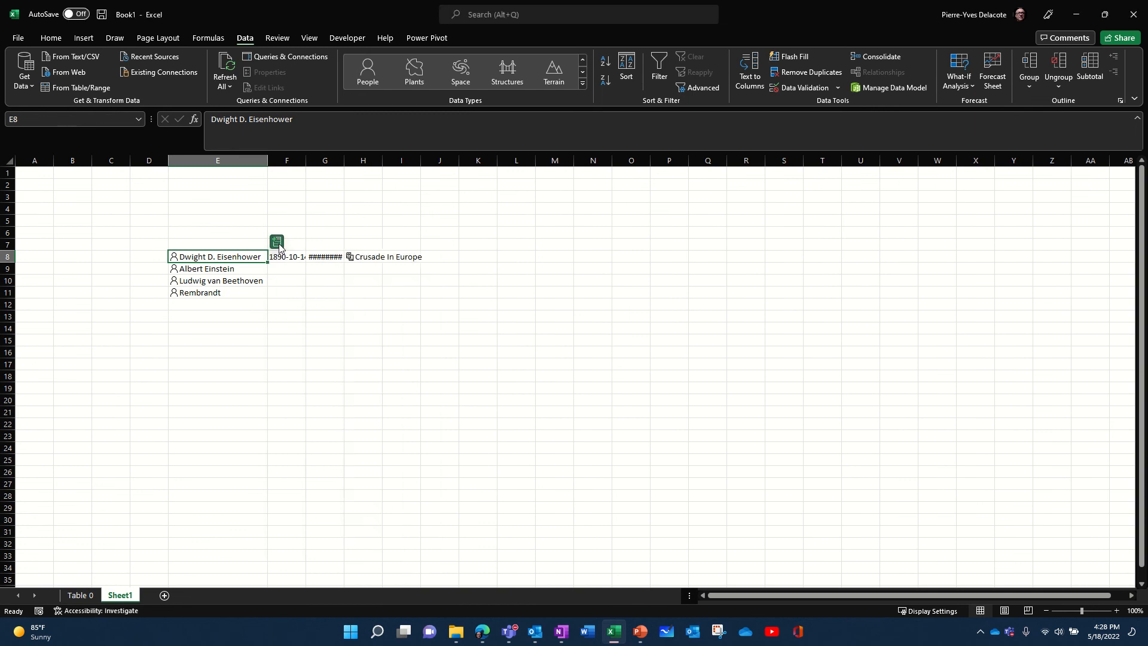
left_click(277, 243)
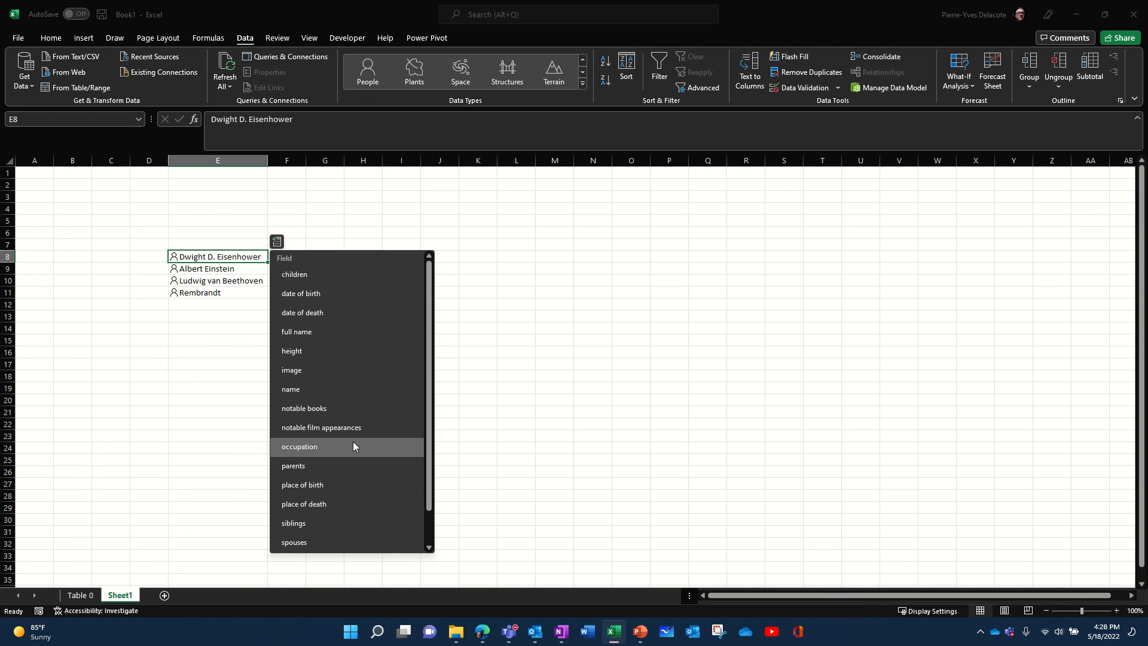
scroll(353, 445, "down", 2)
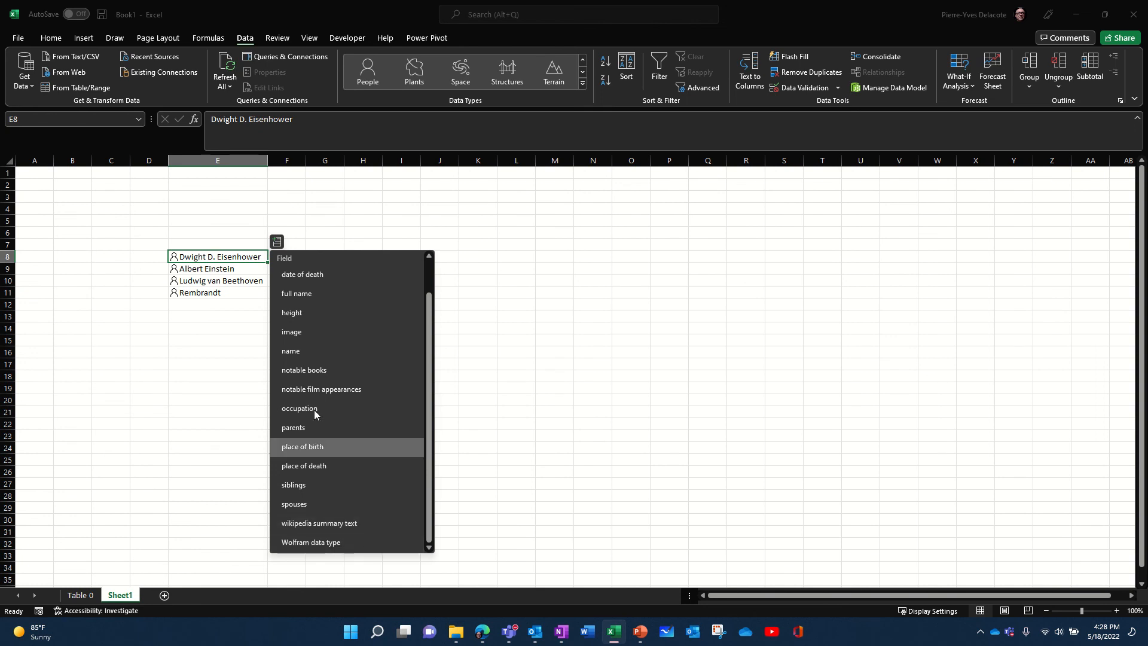
left_click(299, 333)
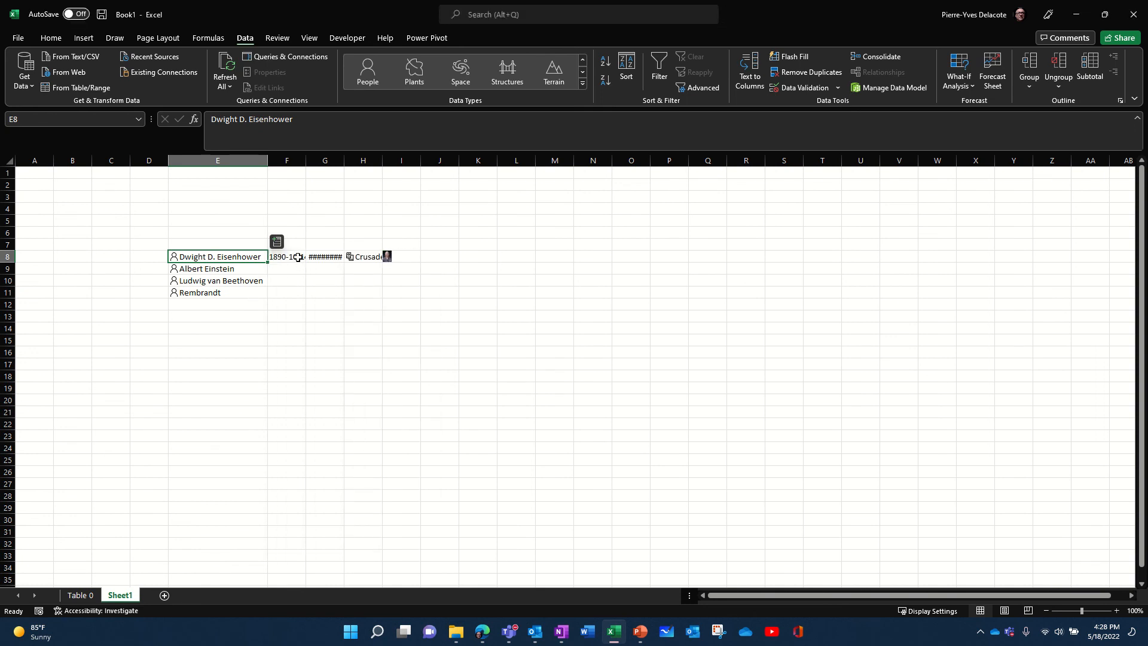
Fill the extracted field formulas in F8:I8 down through row 11 for the other people.
left_click(299, 258)
left_click(406, 258, "shift")
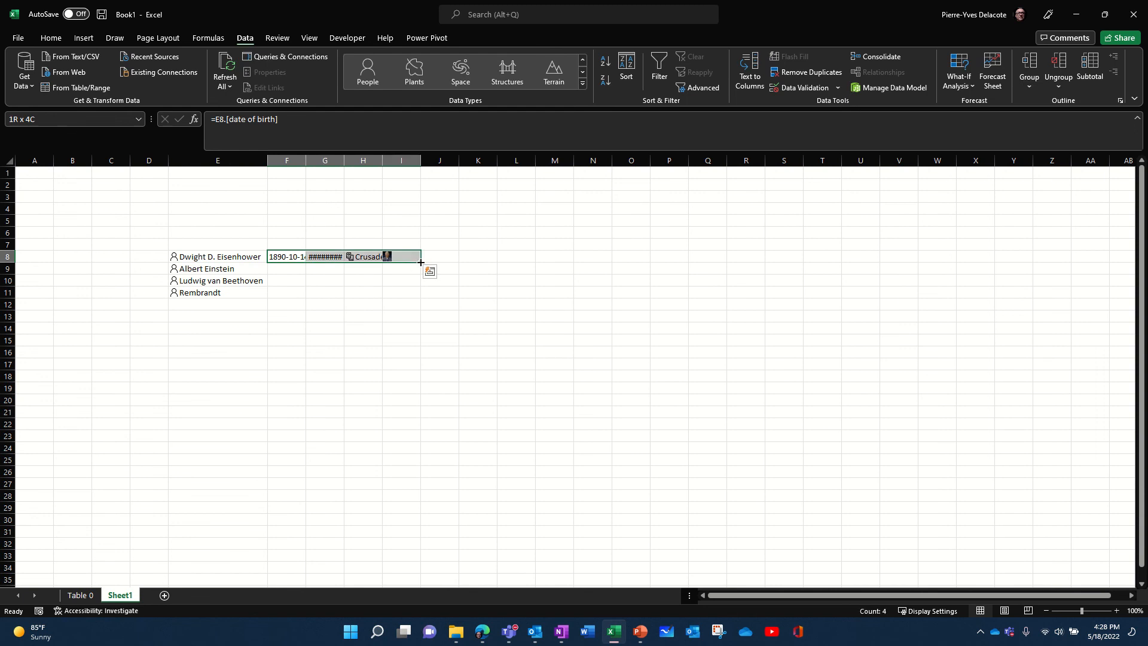
double_click(421, 262)
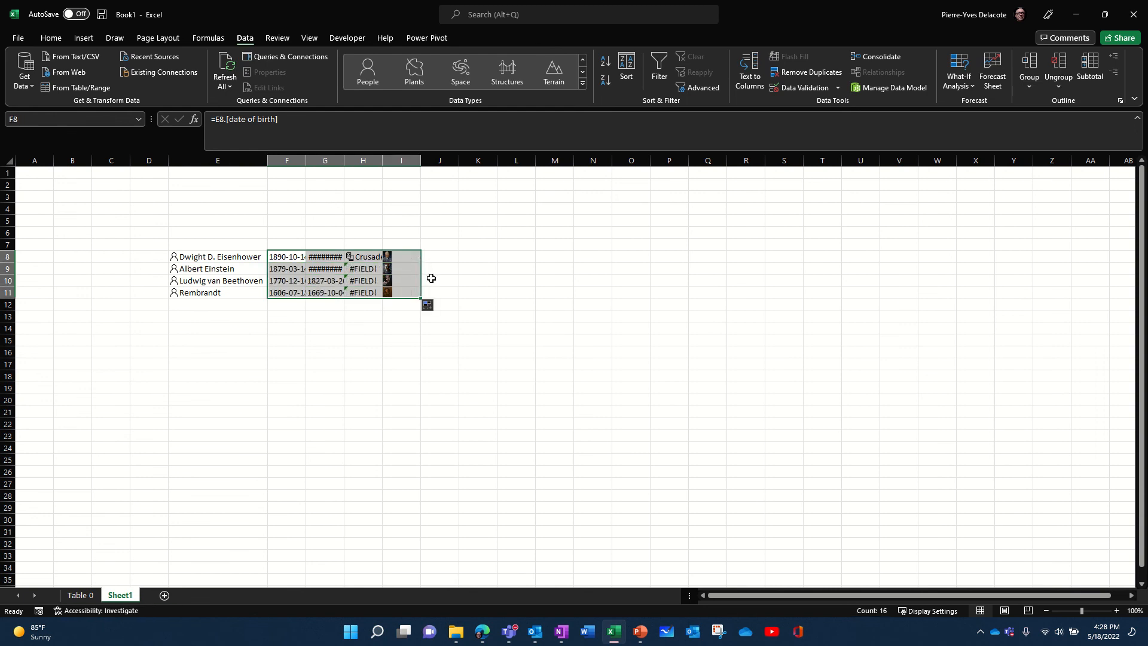
Enlarge the height of rows 8 to 11 to show the portraits, and fit columns G and H to their contents.
left_click(7, 257)
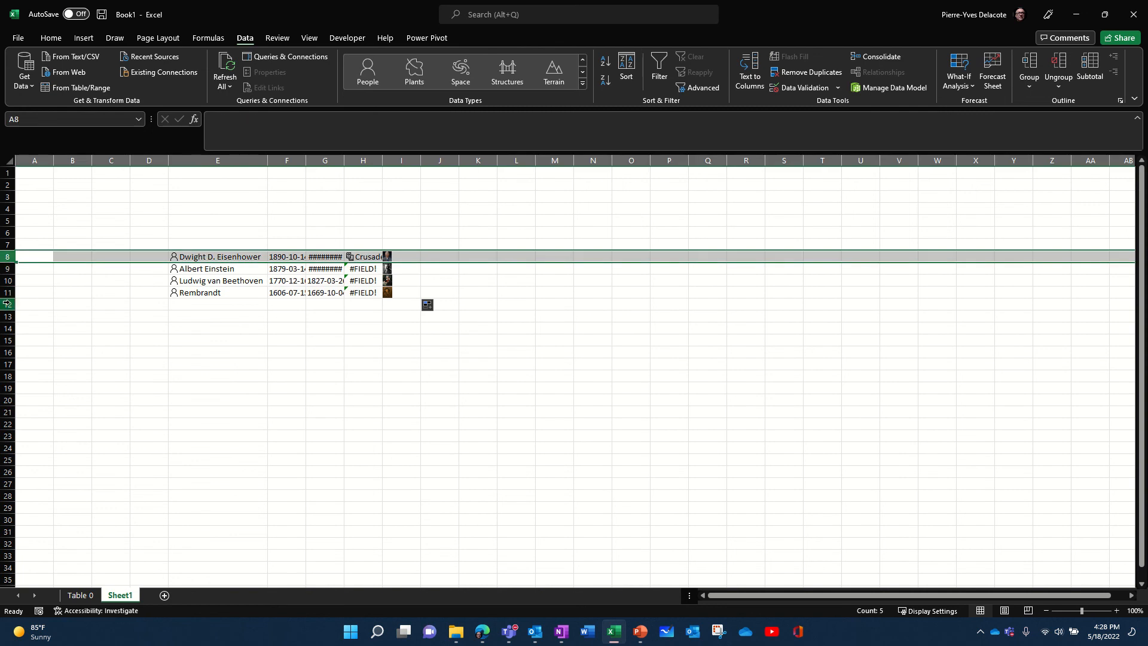
left_click(7, 292, "shift")
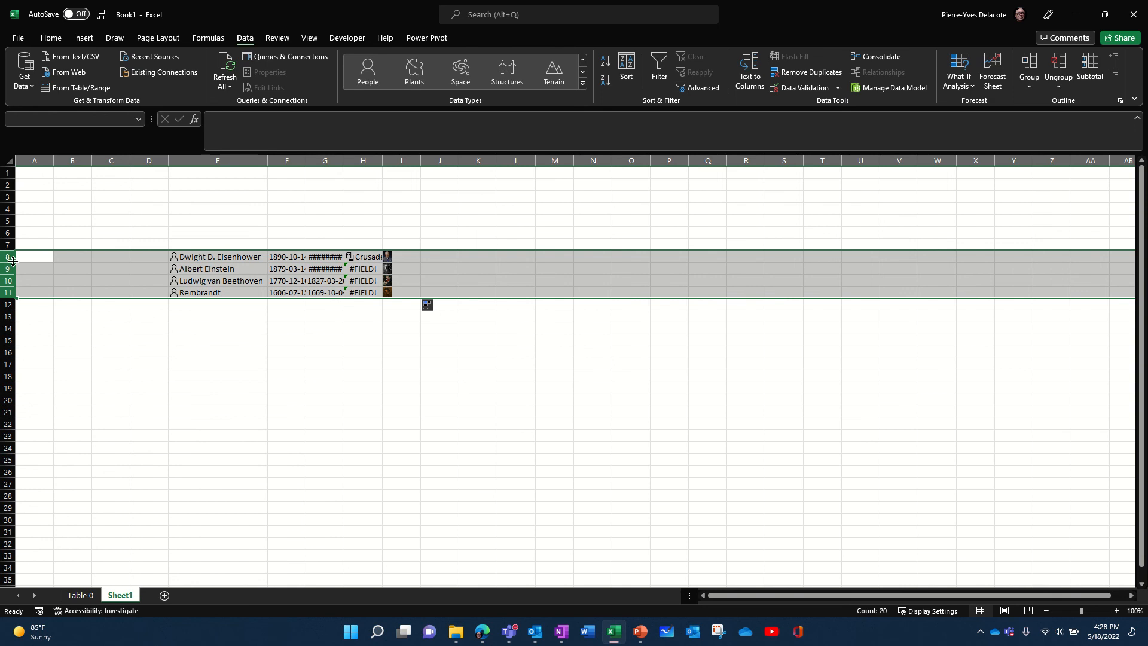
left_click_drag(12, 261, 135, 338)
scroll(568, 387, "down", 2)
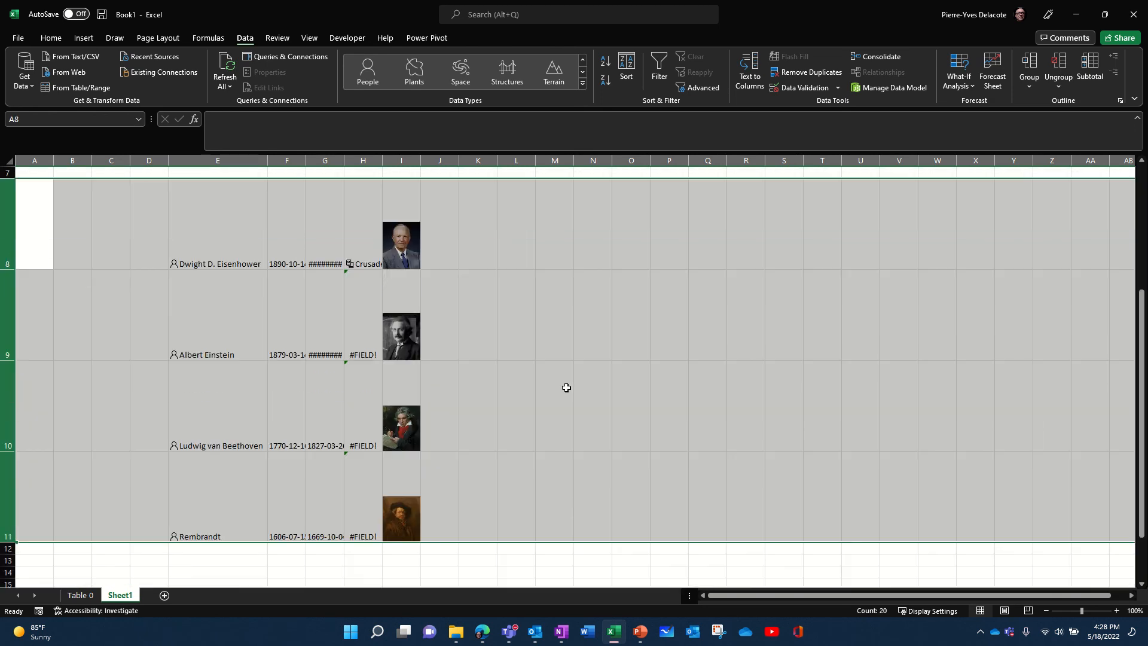
double_click(343, 159)
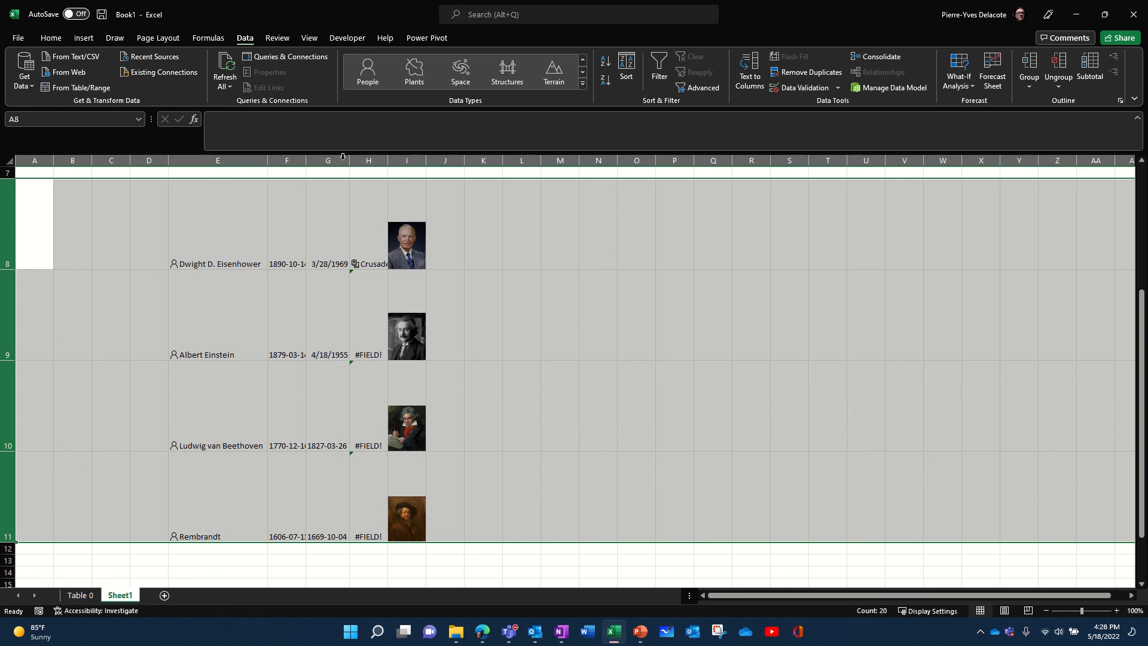
double_click(387, 160)
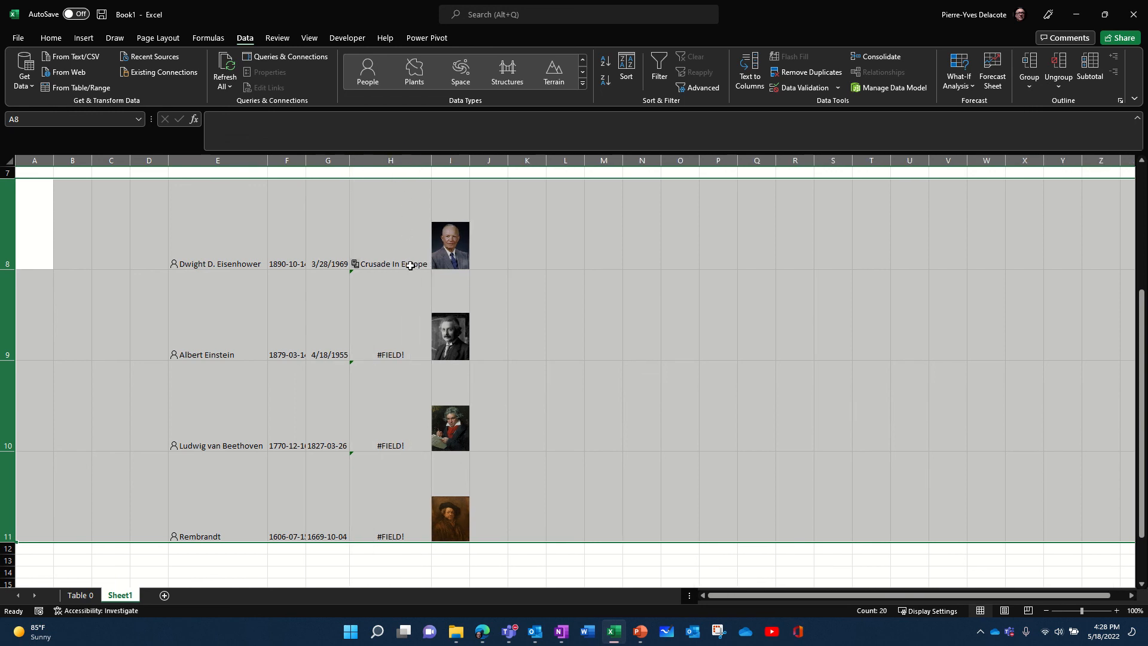
View the data card of the Crusade In Europe book in H8 and close it.
left_click(357, 266)
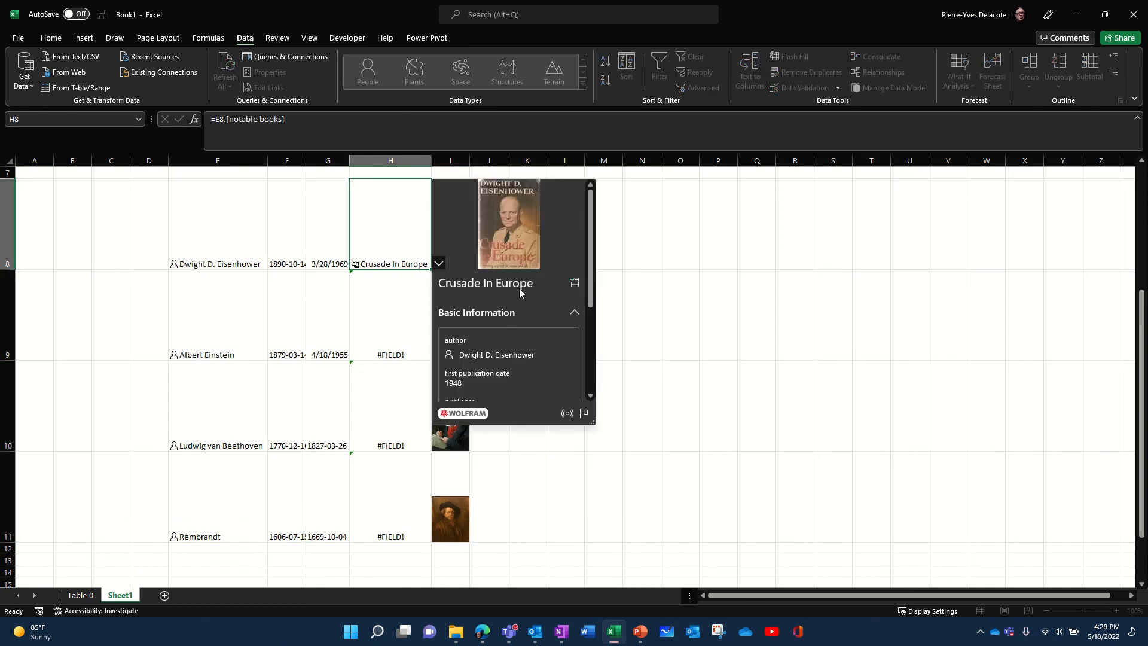
left_click(702, 341)
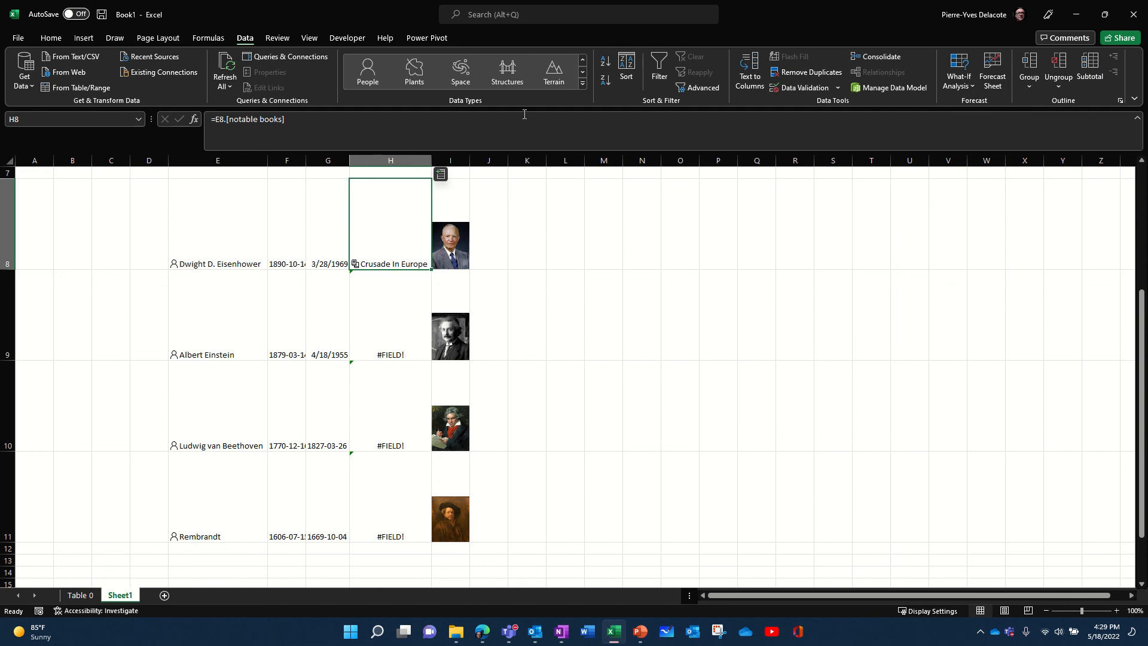
Look over the full range of available data types, and return to the Table 0 sheet.
left_click(583, 84)
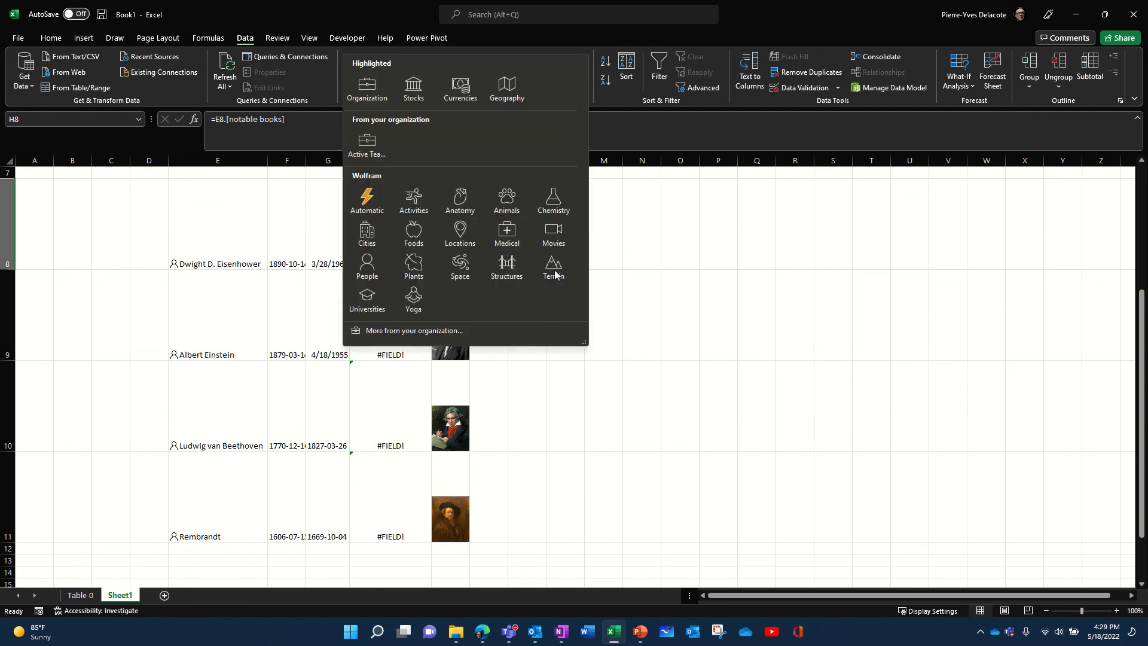
left_click(656, 345)
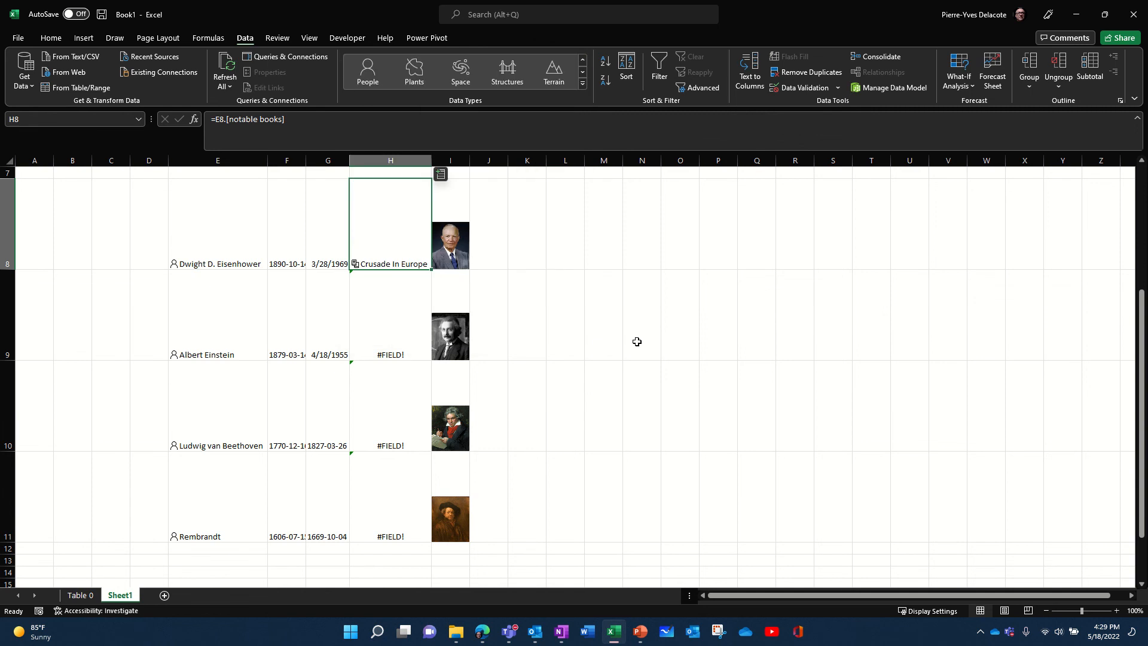
left_click(80, 595)
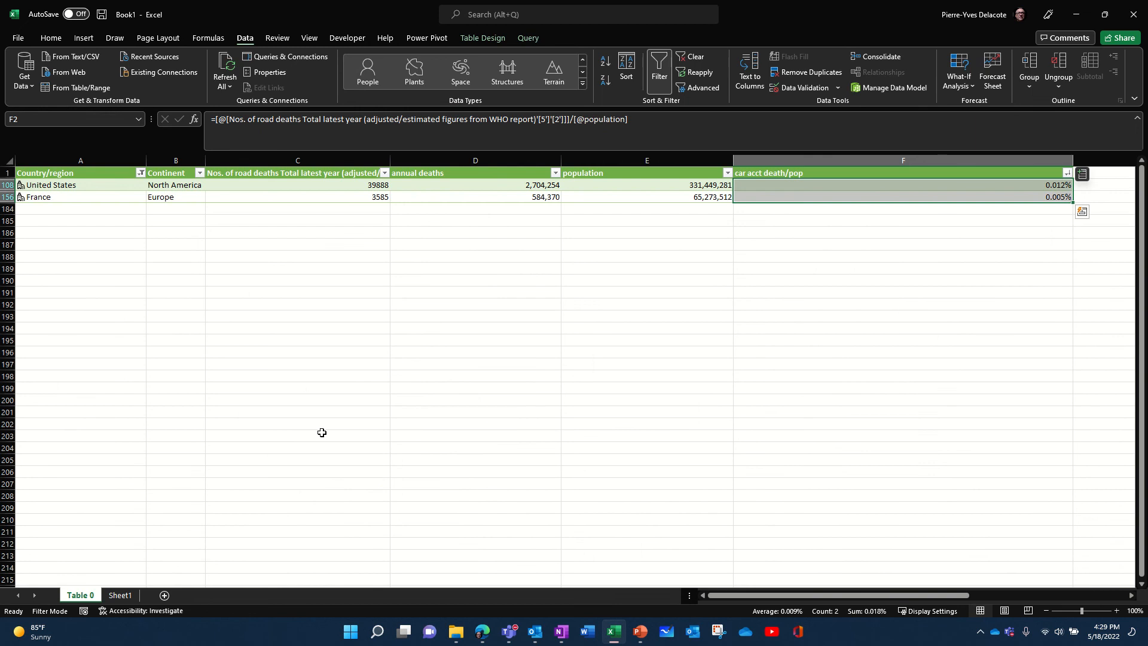